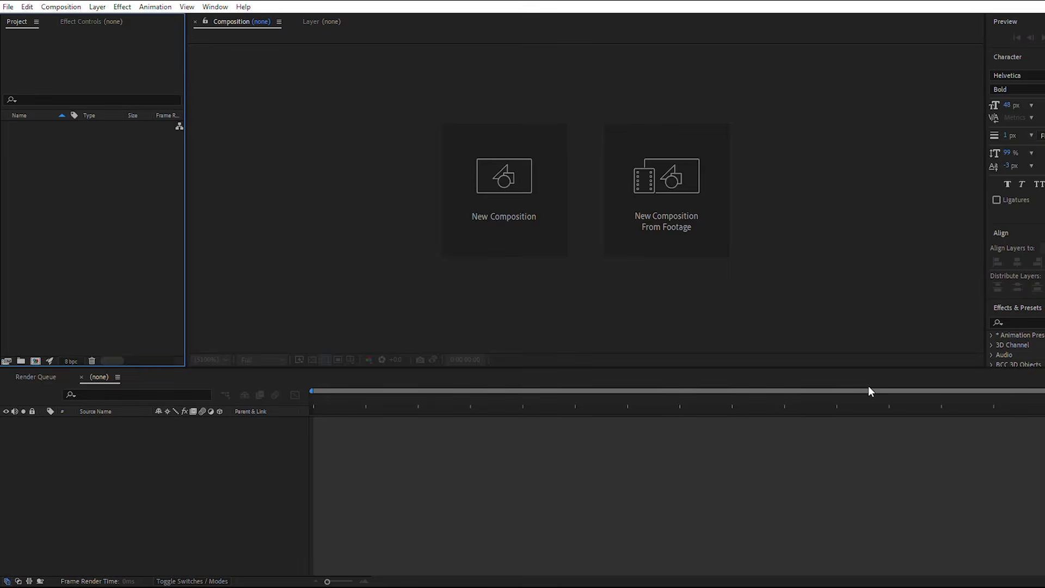
Start a new composition named tutorial and set its width to 1080 px.
click(530, 202)
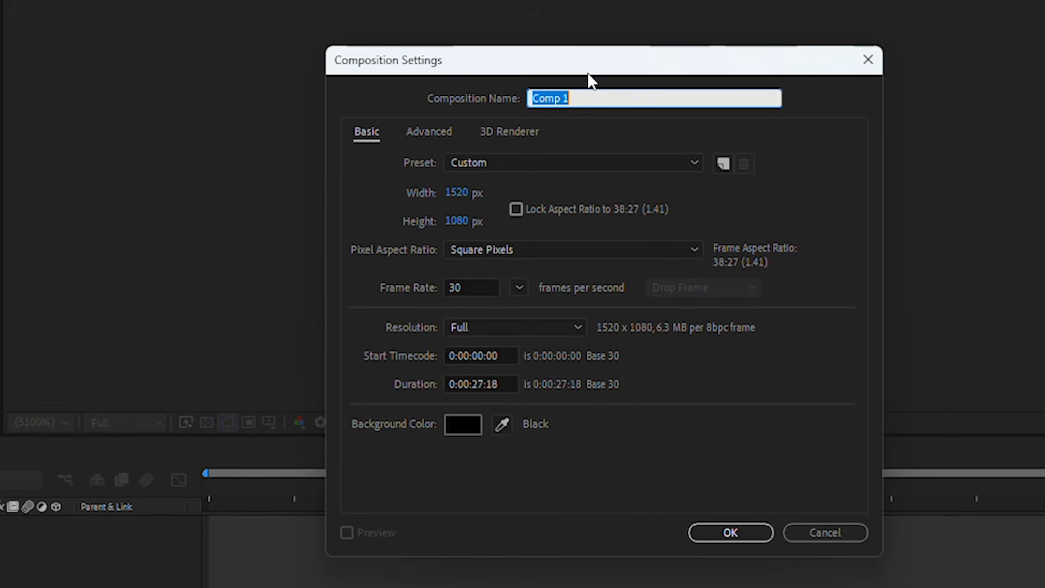
text(tutorial)
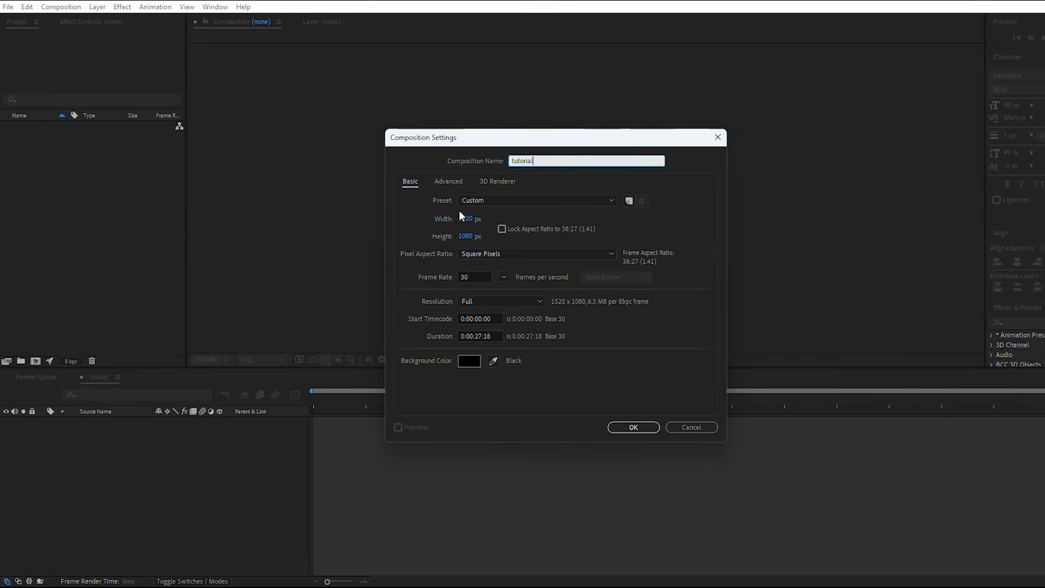
click(442, 220)
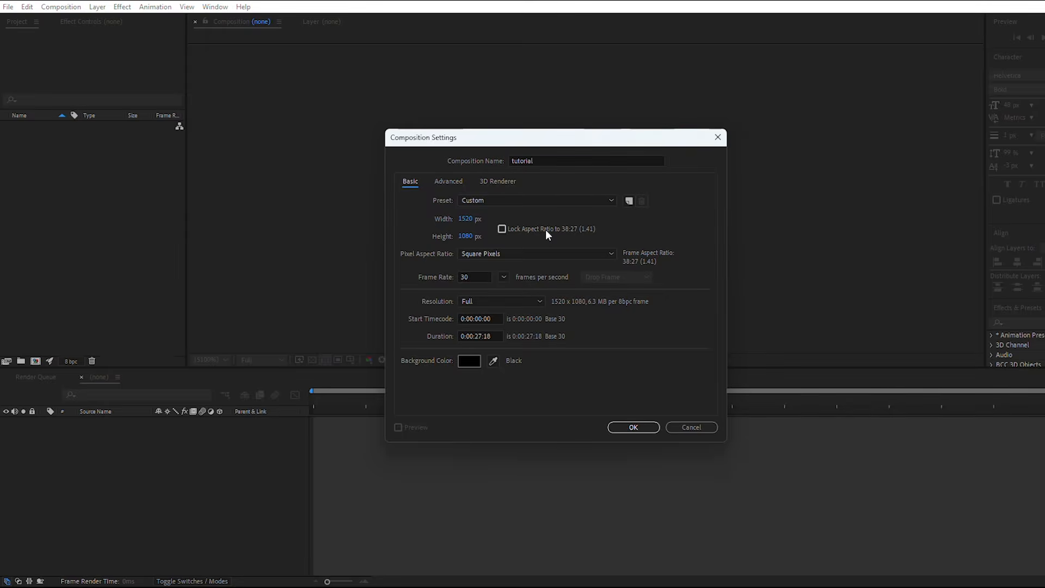
text(1080)
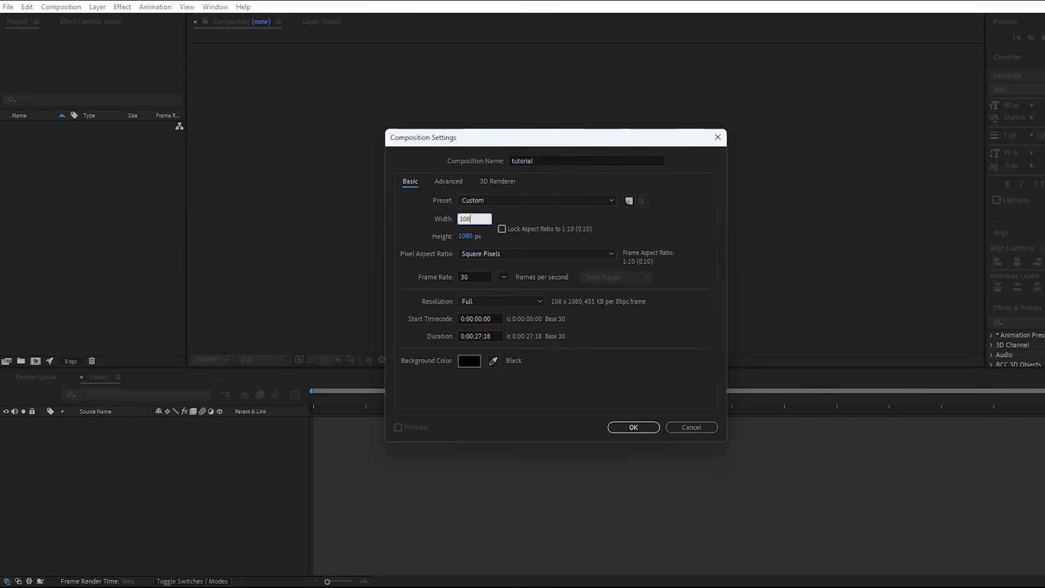
key(Return)
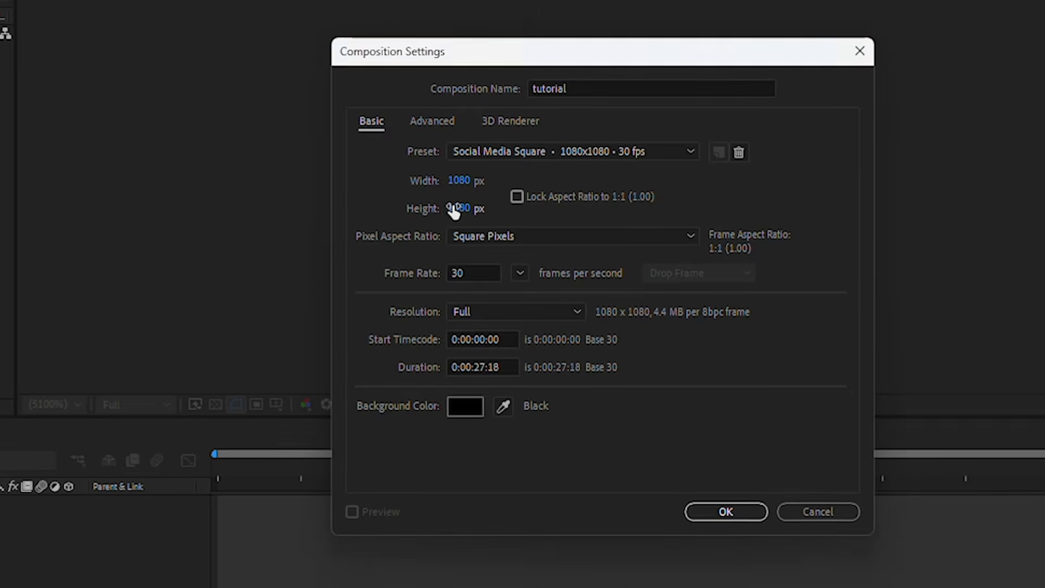
Try a composition height of 1440 px and return it to 1080 px.
click(465, 236)
text(144)
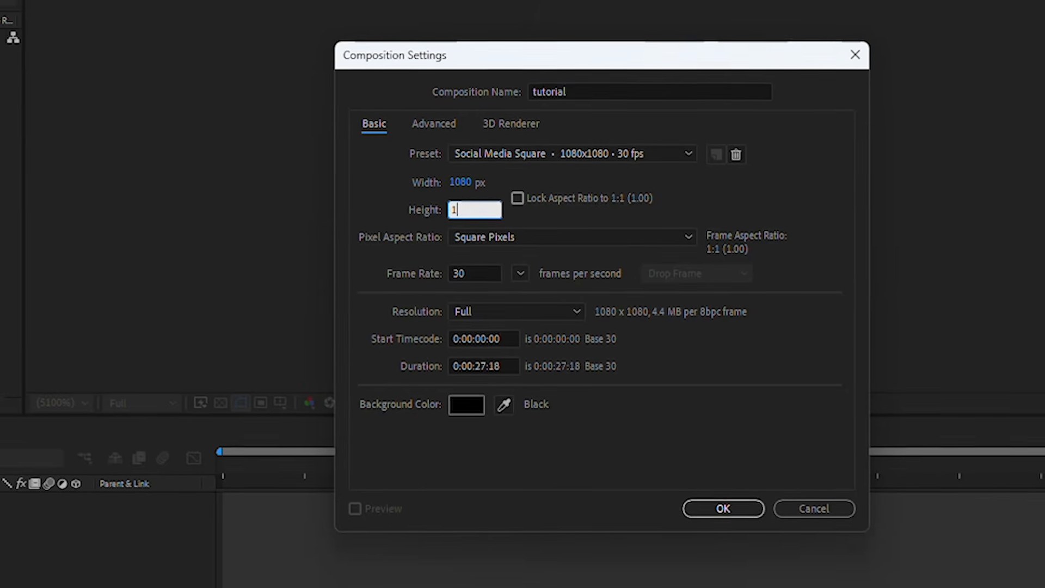
text(0)
click(819, 200)
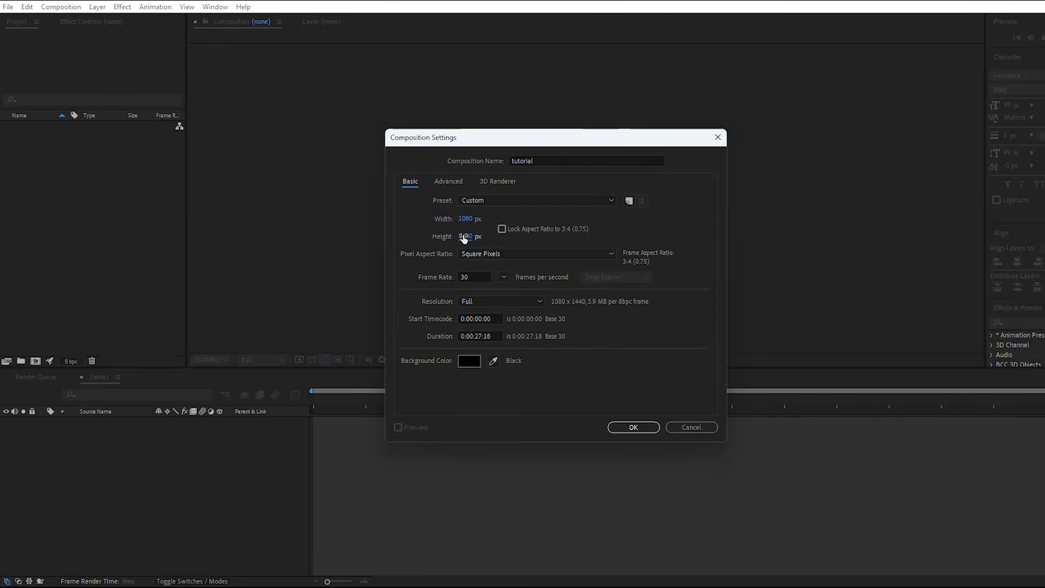
click(464, 236)
text(1080)
key(Return)
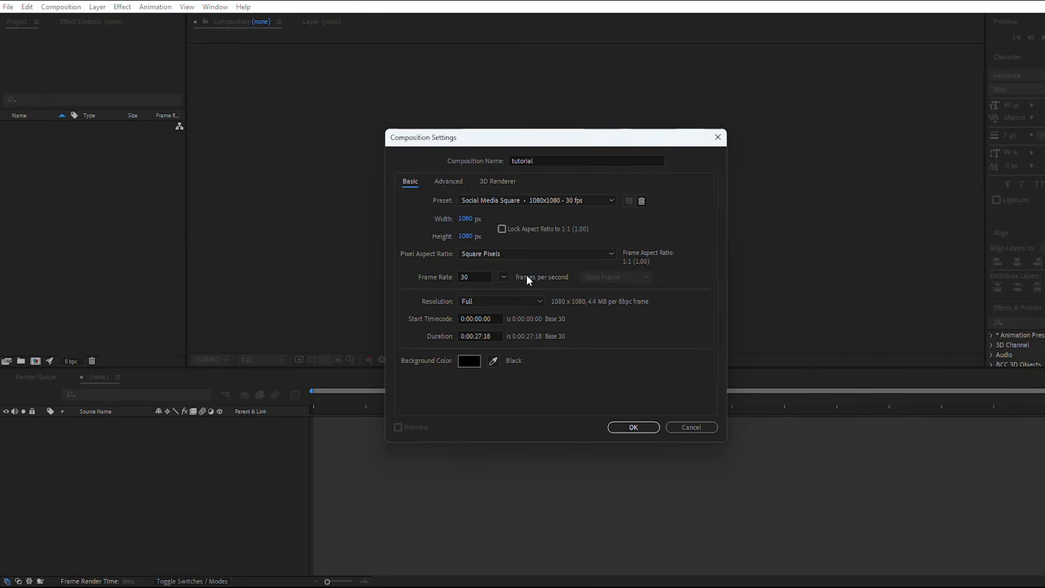
Try composition frame rates of 1 and 60 fps and return to 30 fps.
drag(477, 277, 439, 274)
text(1)
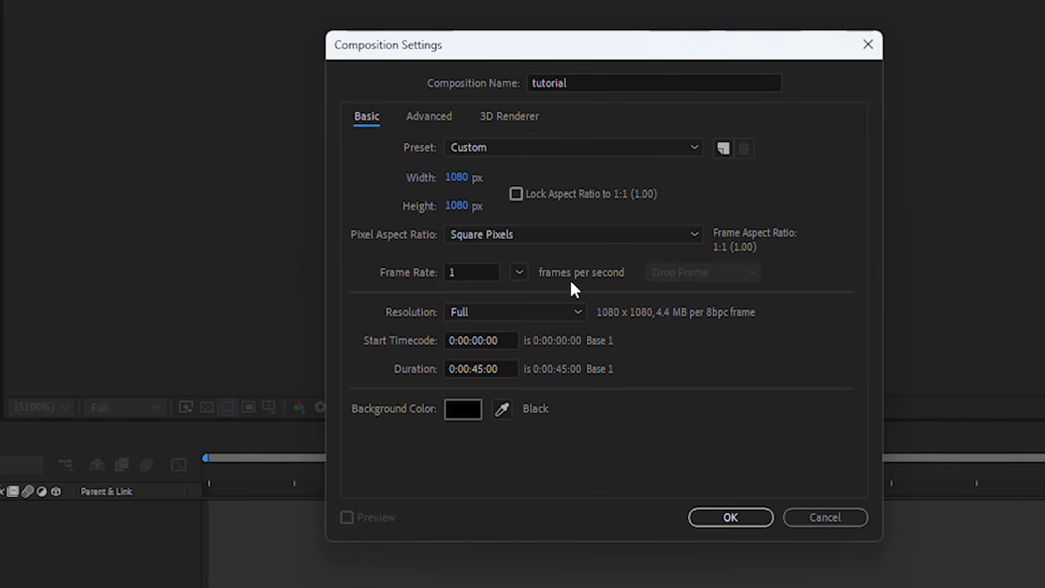
click(475, 270)
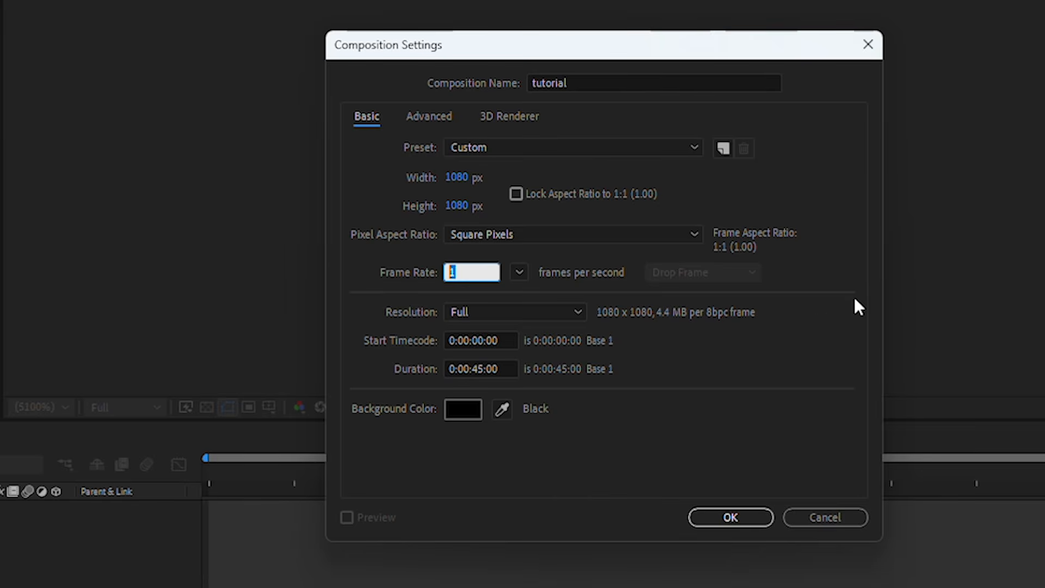
text(60)
key(Return)
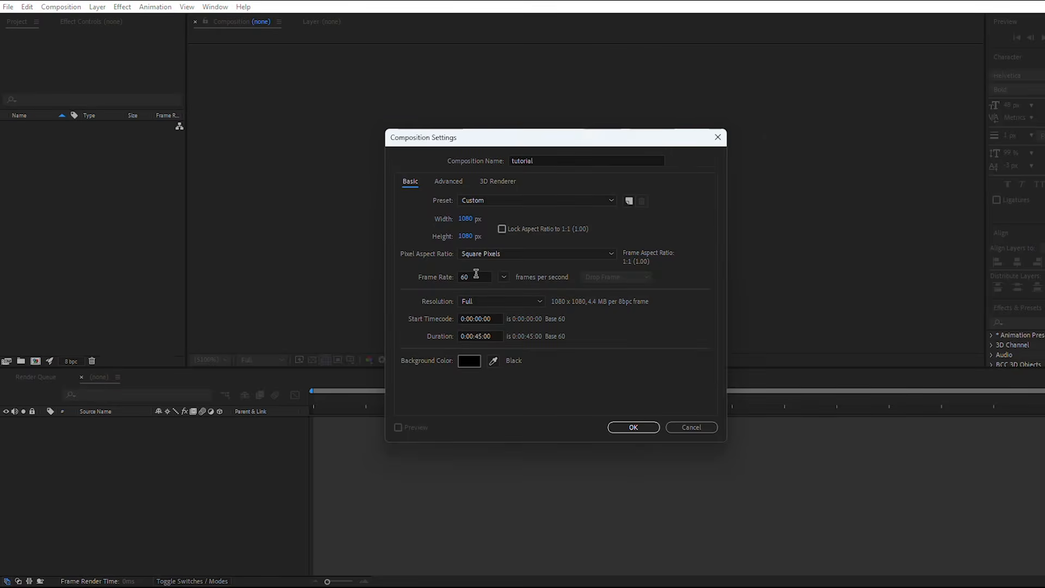
click(476, 276)
text(30)
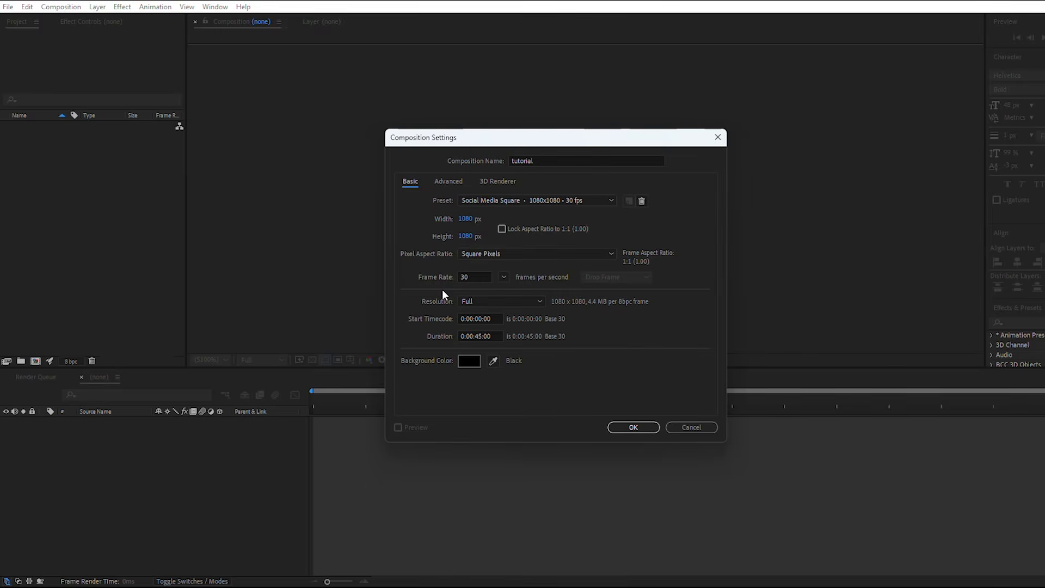
Set the composition's resolution to Quarter and its duration to 0:00:20:00, and create it.
click(517, 301)
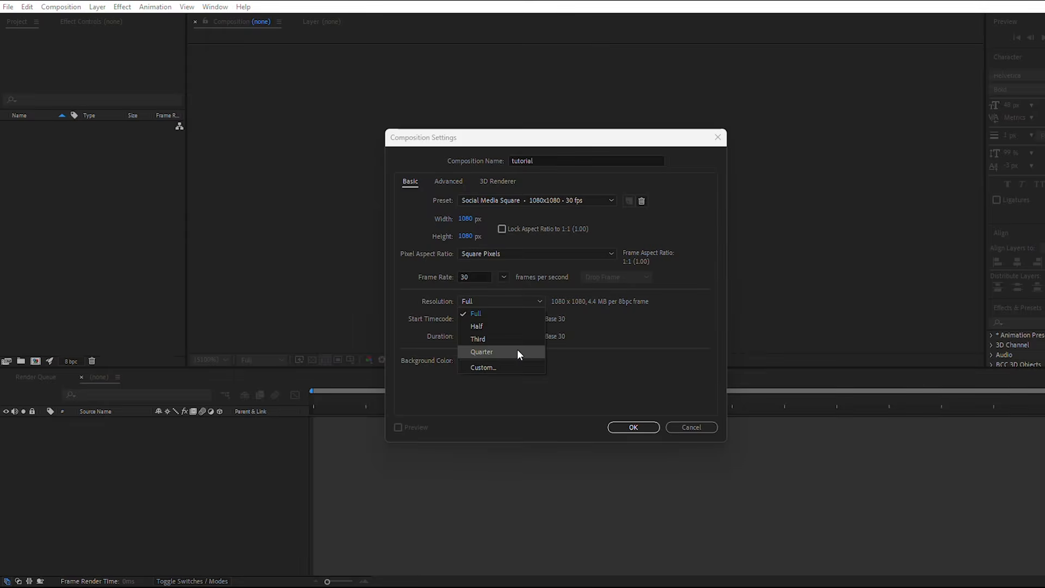
click(517, 352)
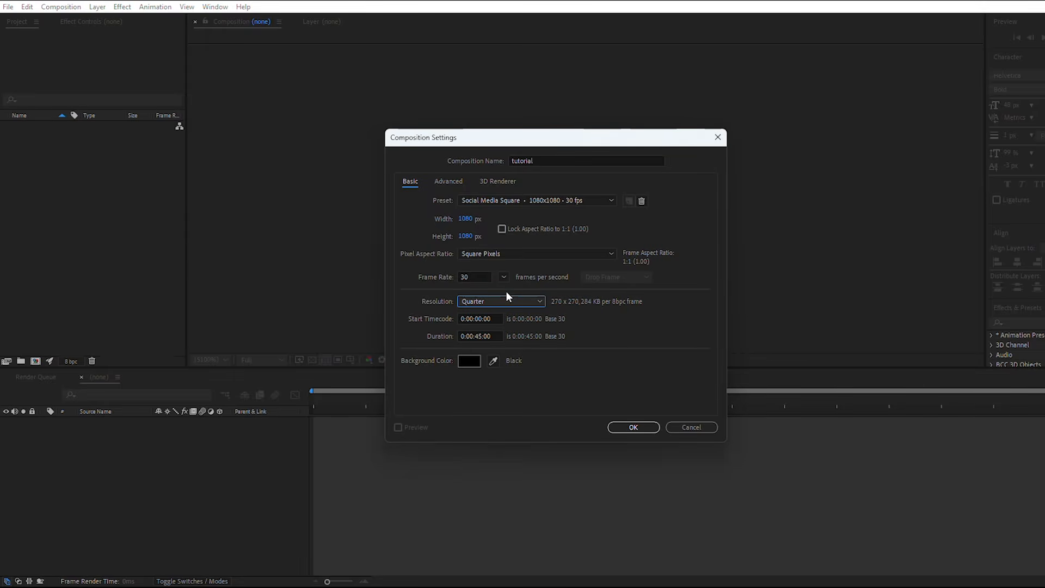
click(480, 335)
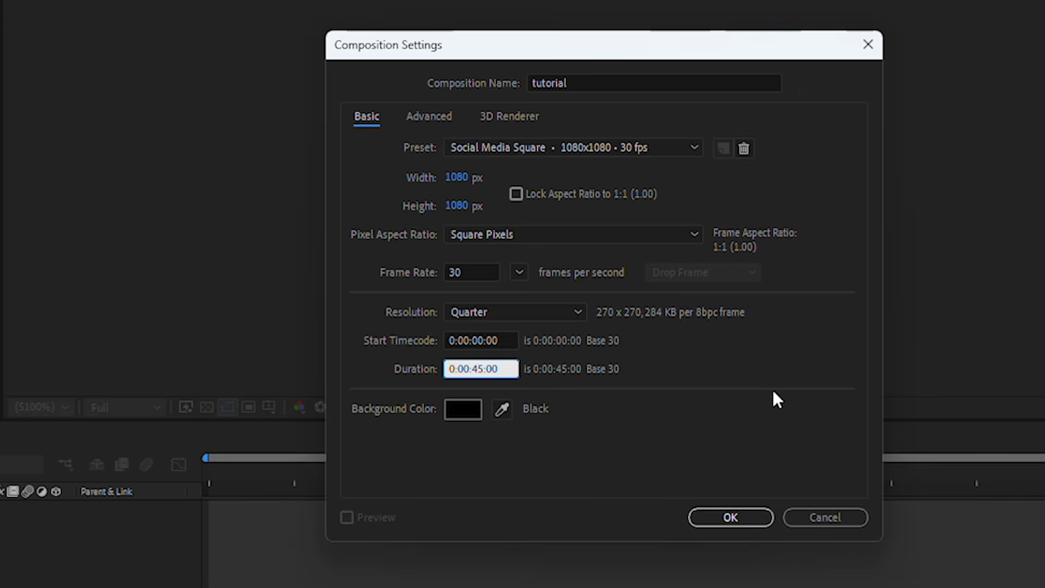
key(BackSpace)
key(BackSpace)
text(20)
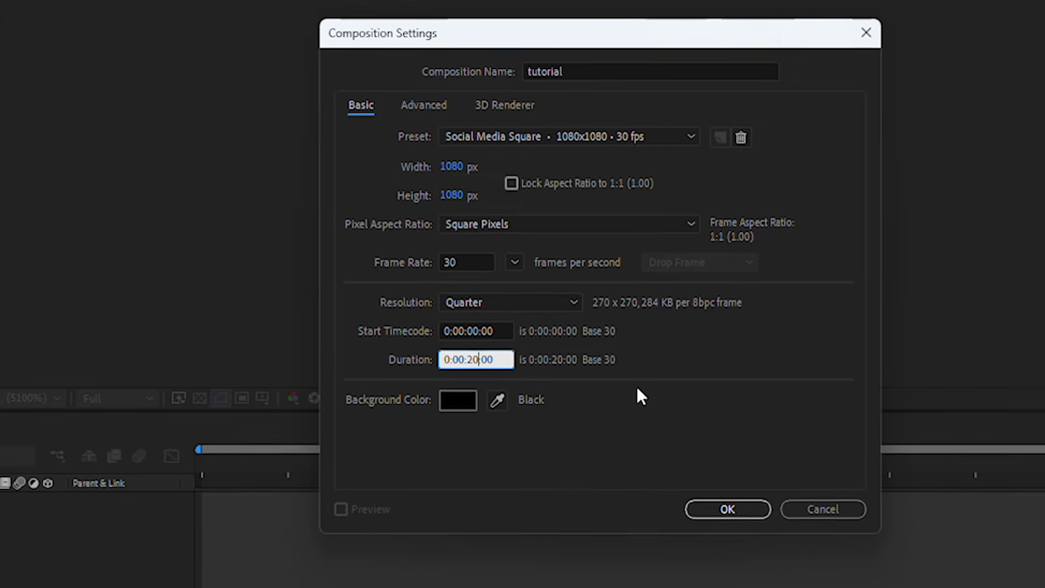
click(728, 508)
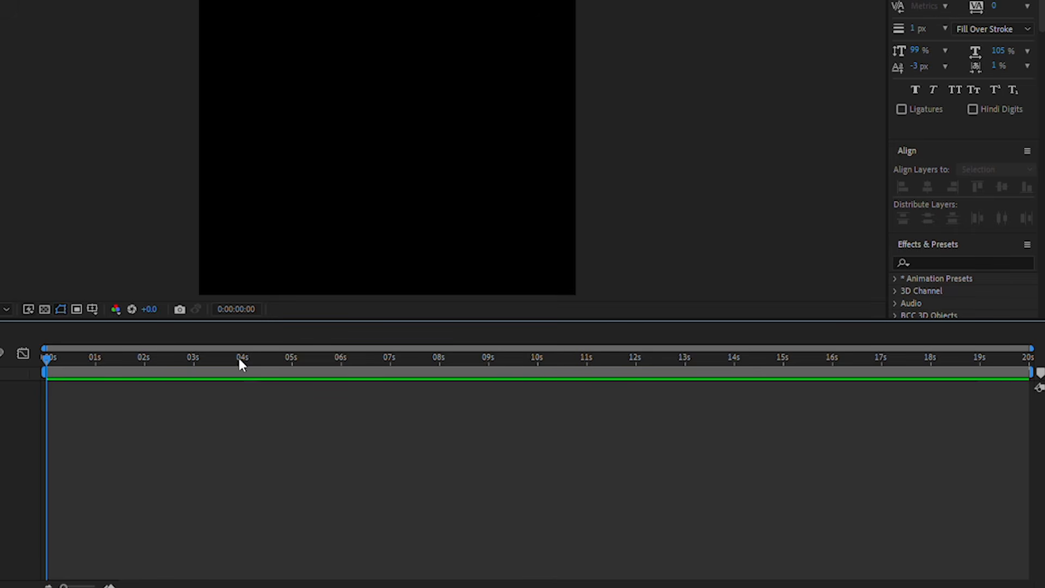
Scrub the playhead through the empty timeline and return it to the start.
drag(130, 363, 45, 365)
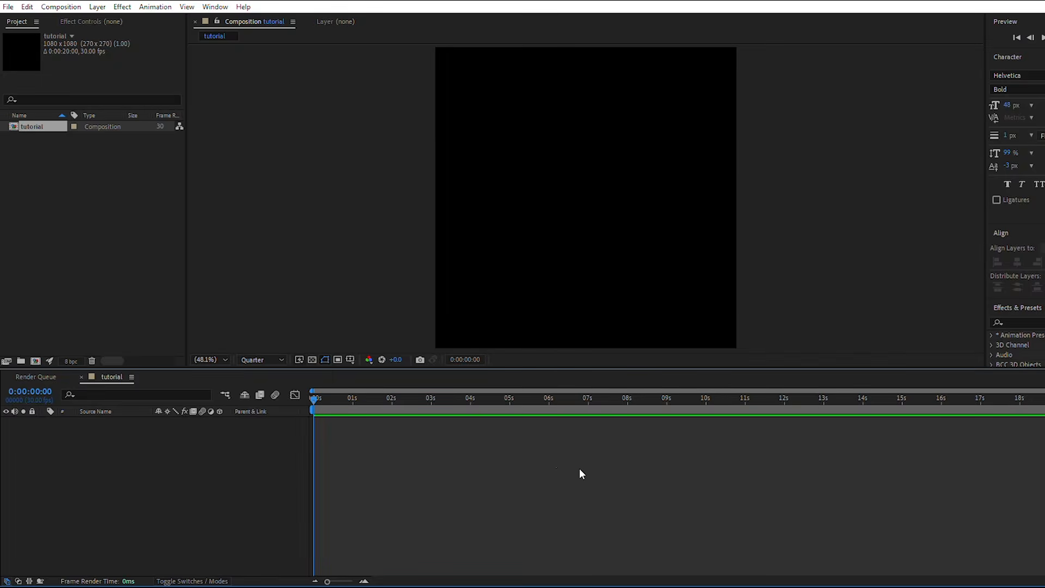
drag(751, 484, 522, 498)
drag(805, 477, 572, 490)
drag(674, 478, 375, 469)
click(314, 398)
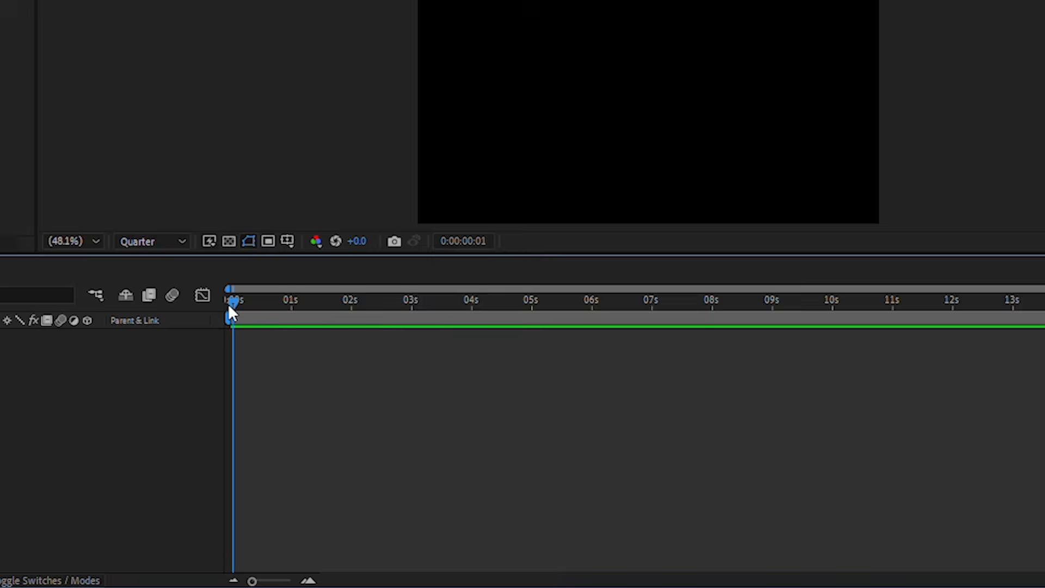
drag(233, 310, 821, 302)
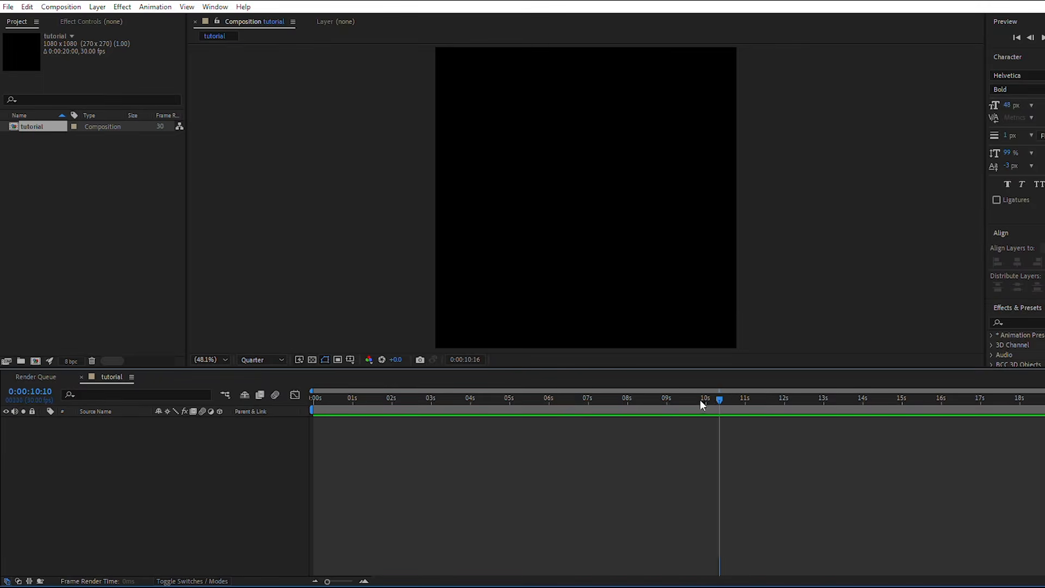
drag(700, 399, 314, 403)
drag(831, 466, 375, 471)
mouse_move(314, 405)
mouse_down()
mouse_move(707, 398)
mouse_move(344, 389)
mouse_move(297, 397)
mouse_up()
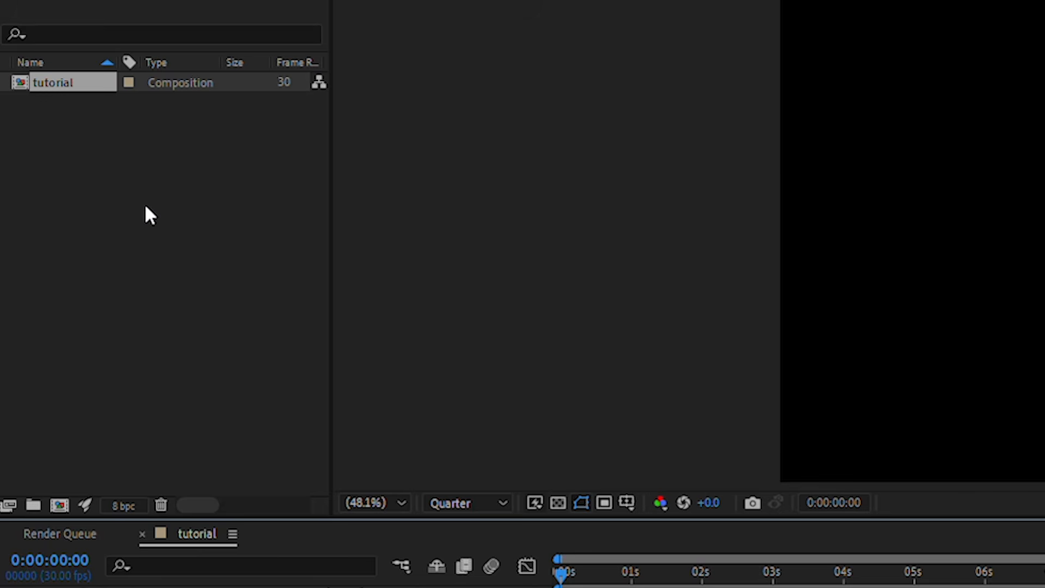
right_click(146, 207)
mouse_move(252, 311)
click(500, 312)
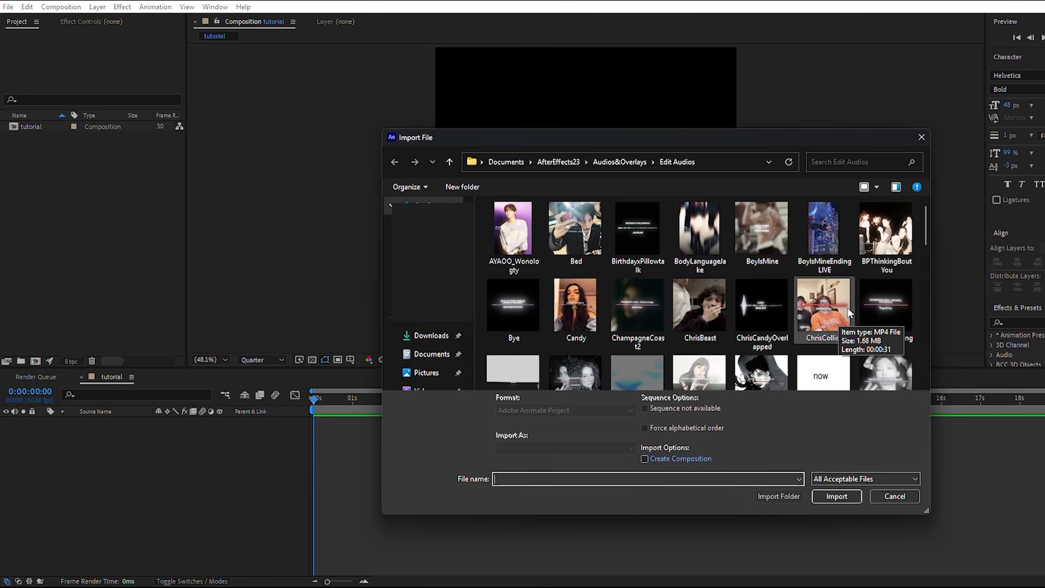
click(896, 497)
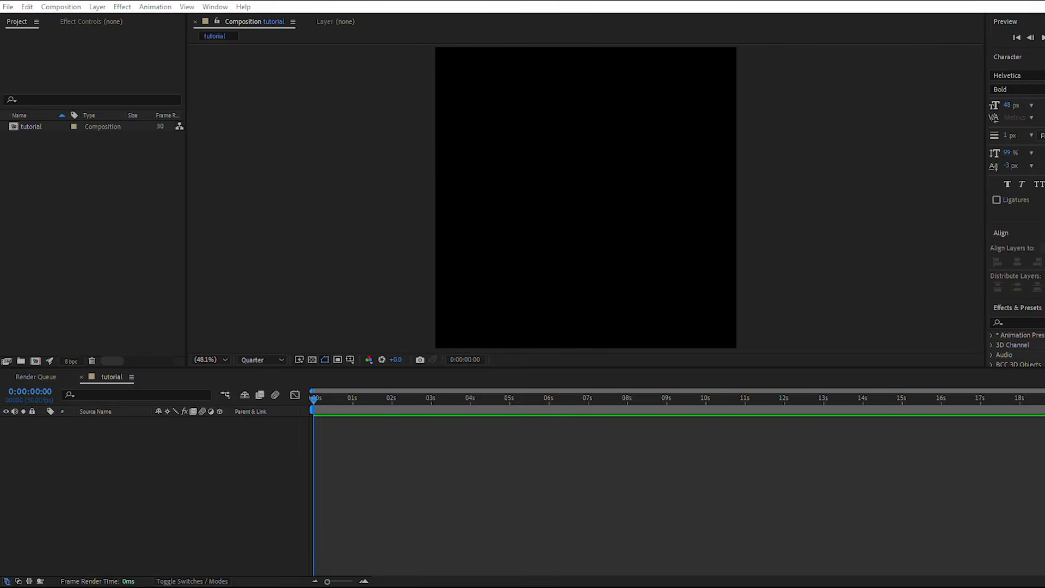
Import the images neymar (1), Neymar and the starred (1) file from the Pics folder into the project.
drag(1044, 168, 661, 97)
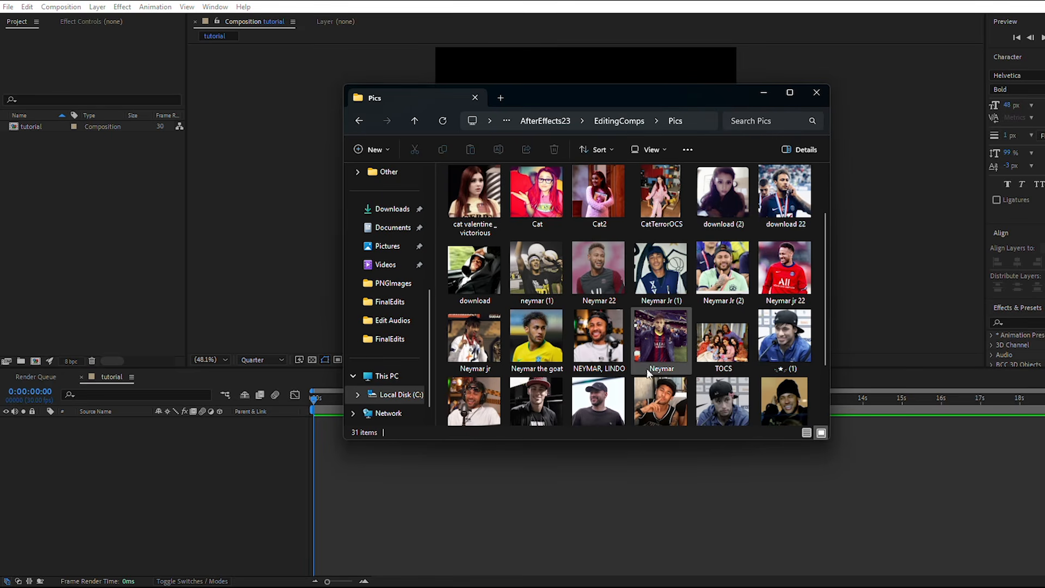
scroll(708, 304, down, 2)
click(783, 248)
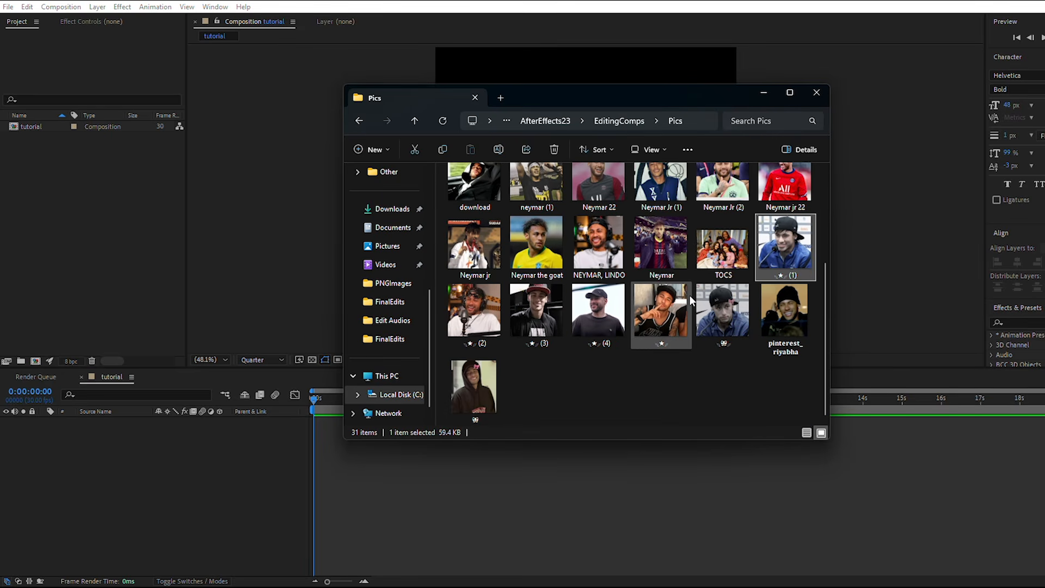
ctrl+click(656, 252)
scroll(599, 261, up, 1)
ctrl+click(544, 202)
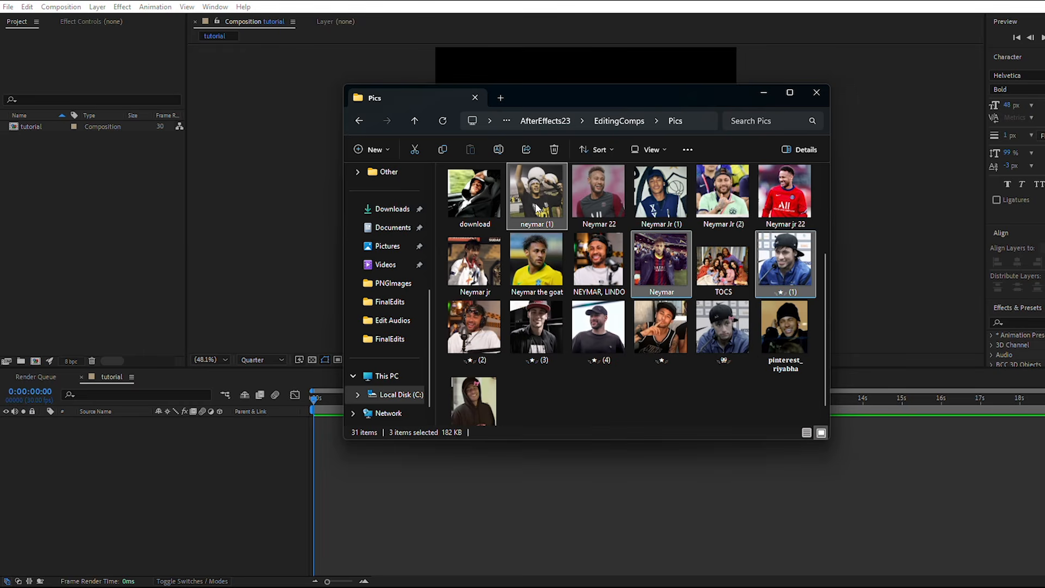
drag(536, 207, 73, 169)
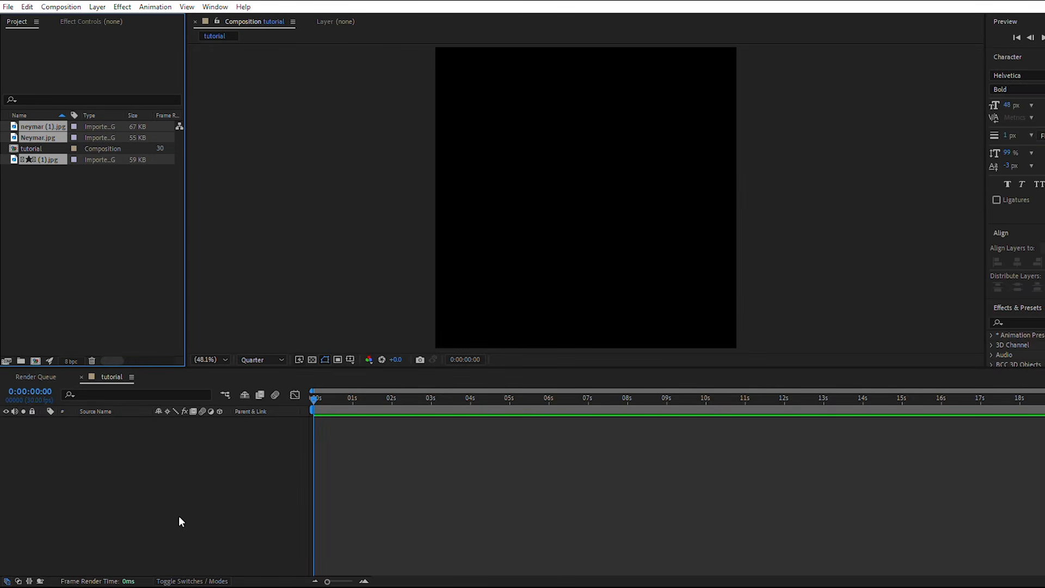
Add the three imported images to the tutorial composition as layers.
drag(43, 141, 94, 468)
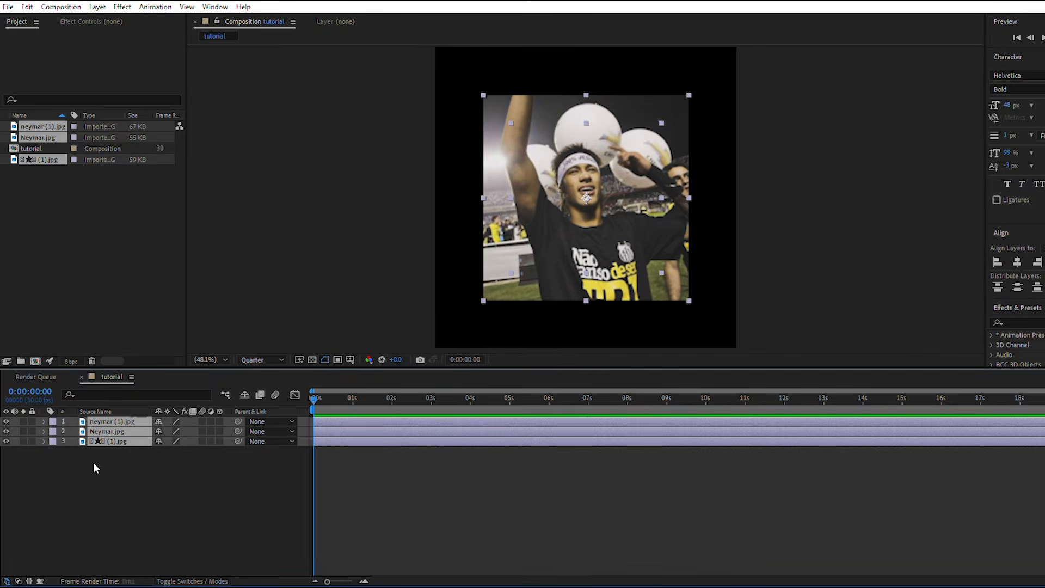
click(352, 469)
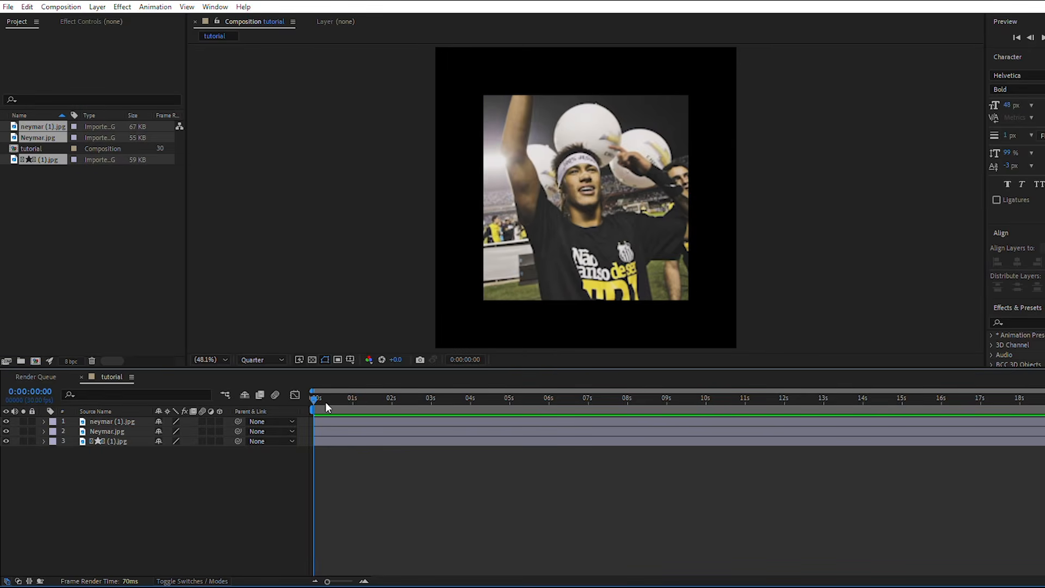
drag(327, 407, 411, 409)
drag(401, 411, 169, 408)
Hide the neymar (1).jpg and Neymar.jpg layers in turn to view the images beneath, and show both again.
click(373, 421)
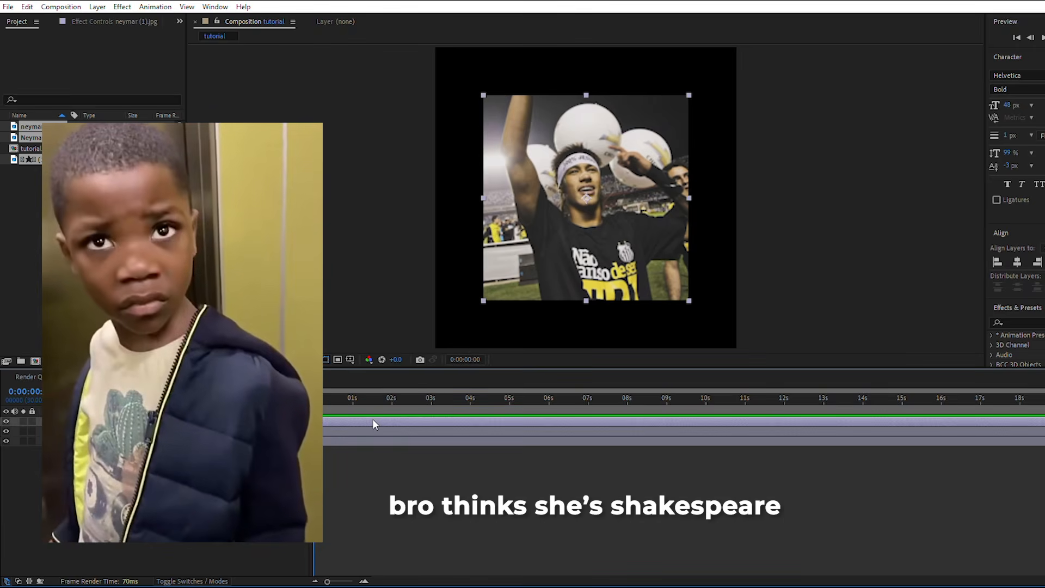
click(6, 421)
click(432, 429)
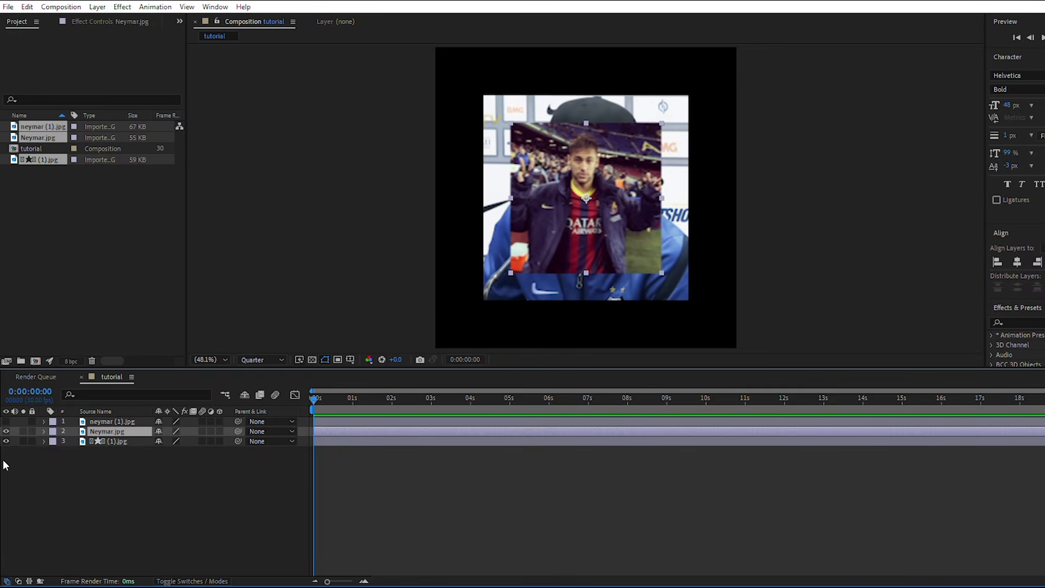
click(6, 431)
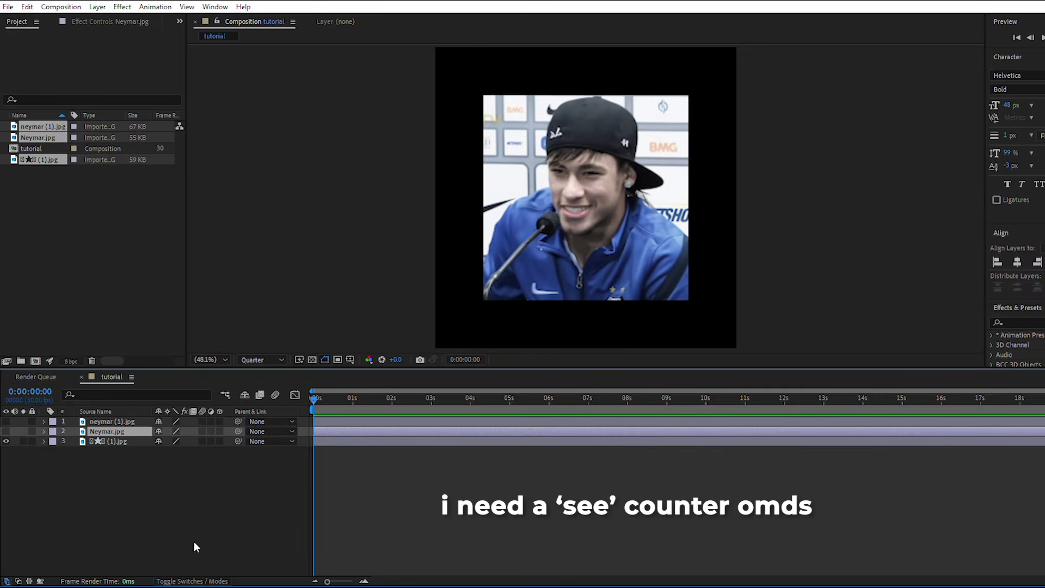
click(6, 431)
click(6, 421)
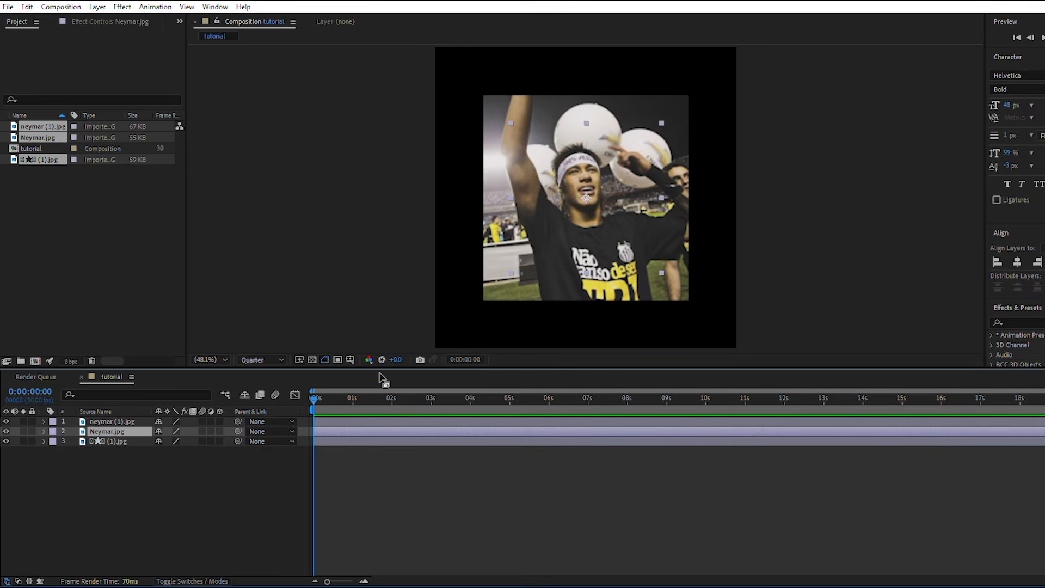
Split the neymar (1).jpg layer at 3 seconds and delete the part after the split.
drag(315, 398, 443, 419)
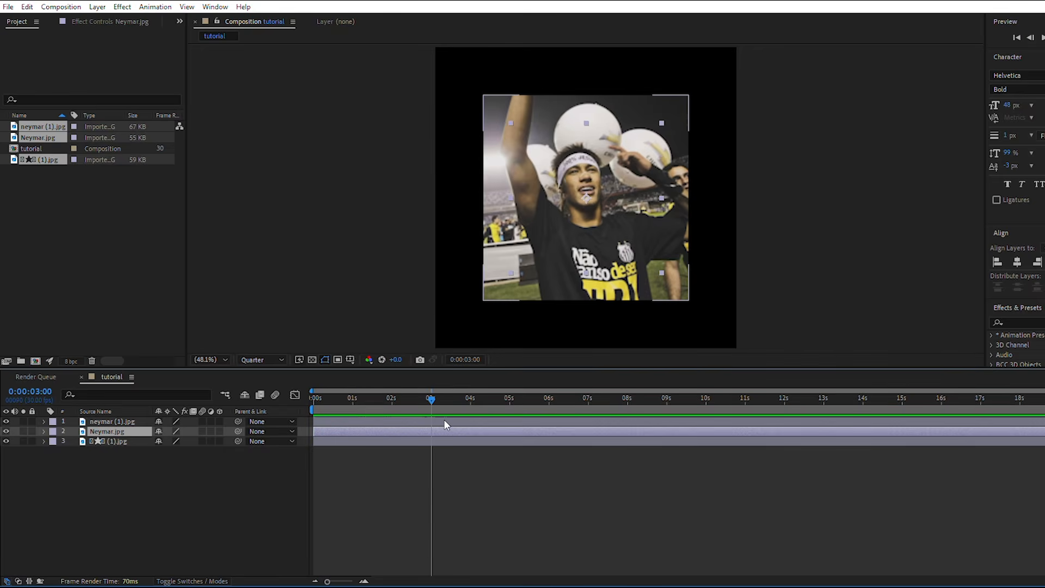
click(443, 421)
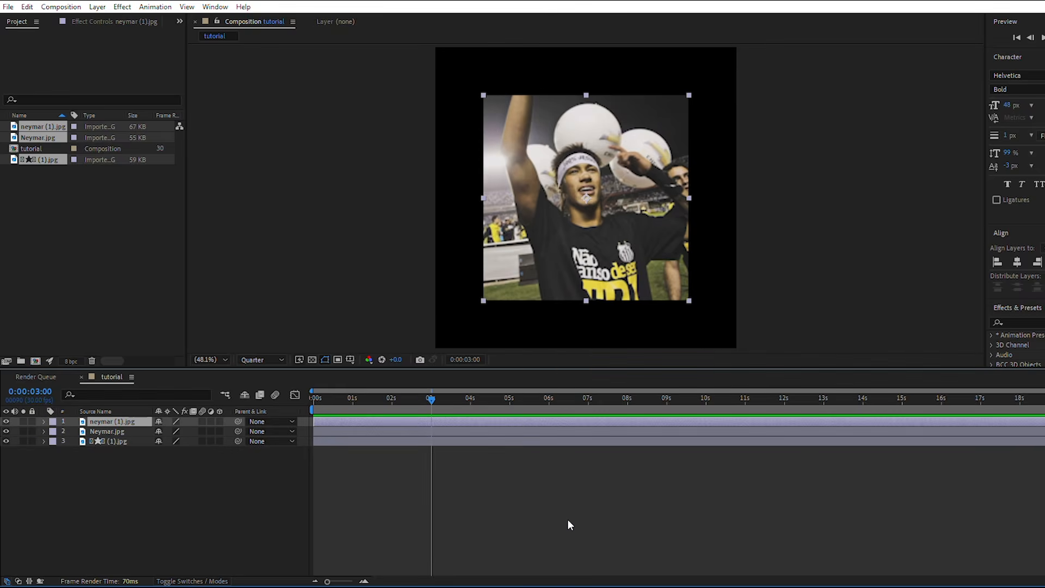
key(ctrl+shift+d)
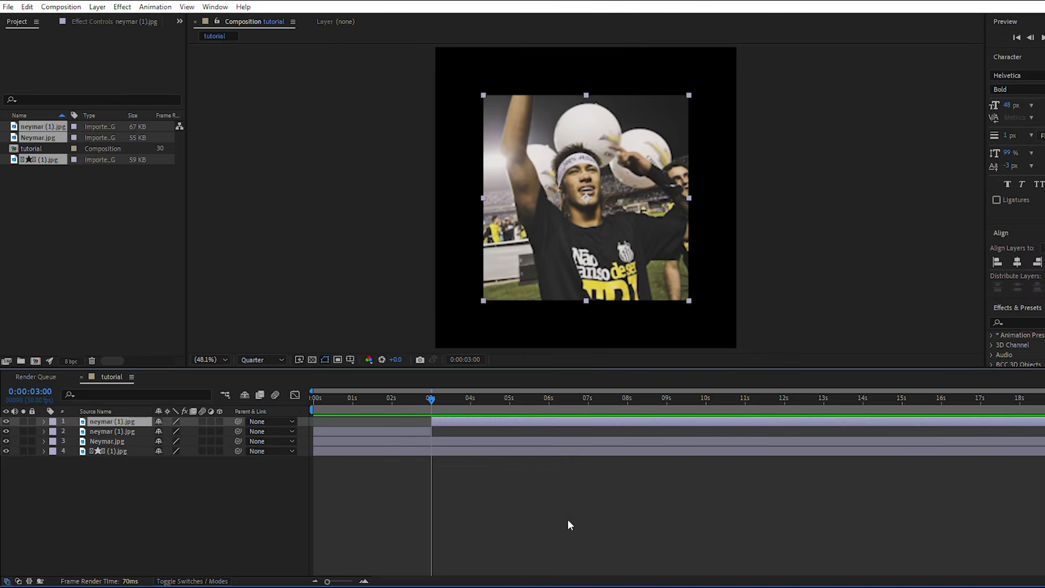
key(Delete)
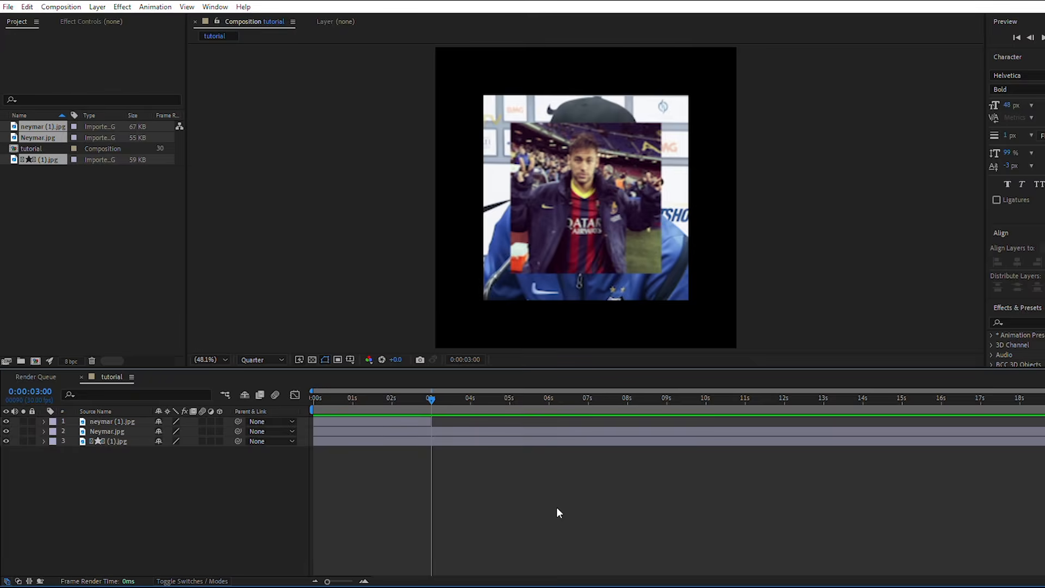
Split the Neymar.jpg layer at 3 seconds and delete the part before the split.
click(439, 433)
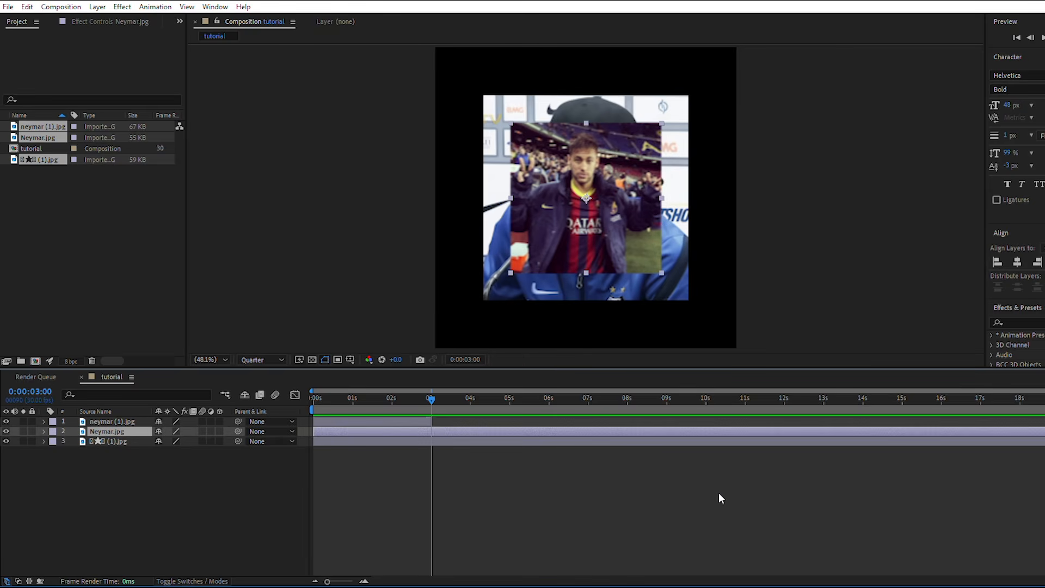
key(ctrl+shift+d)
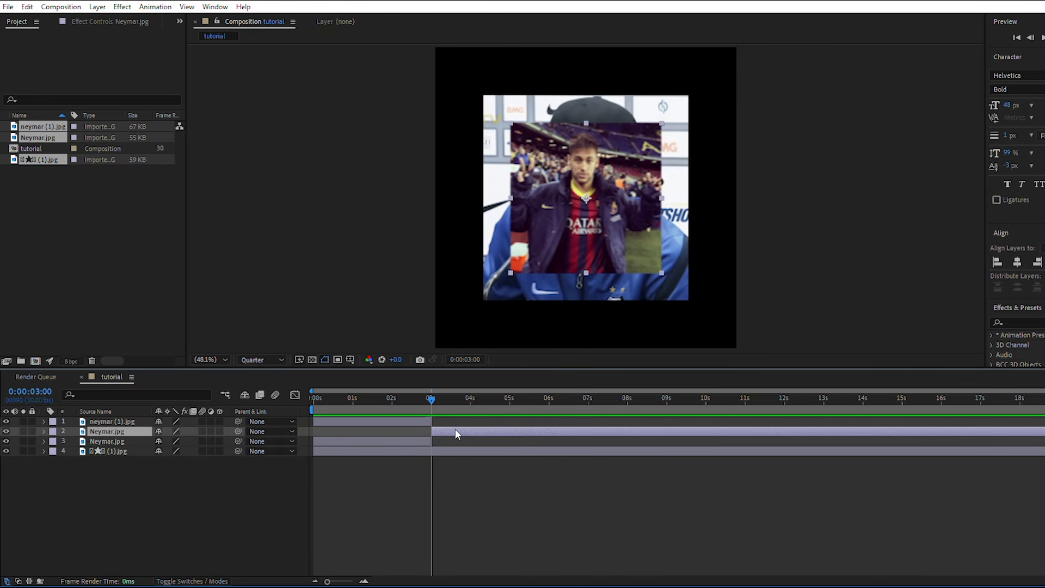
click(414, 439)
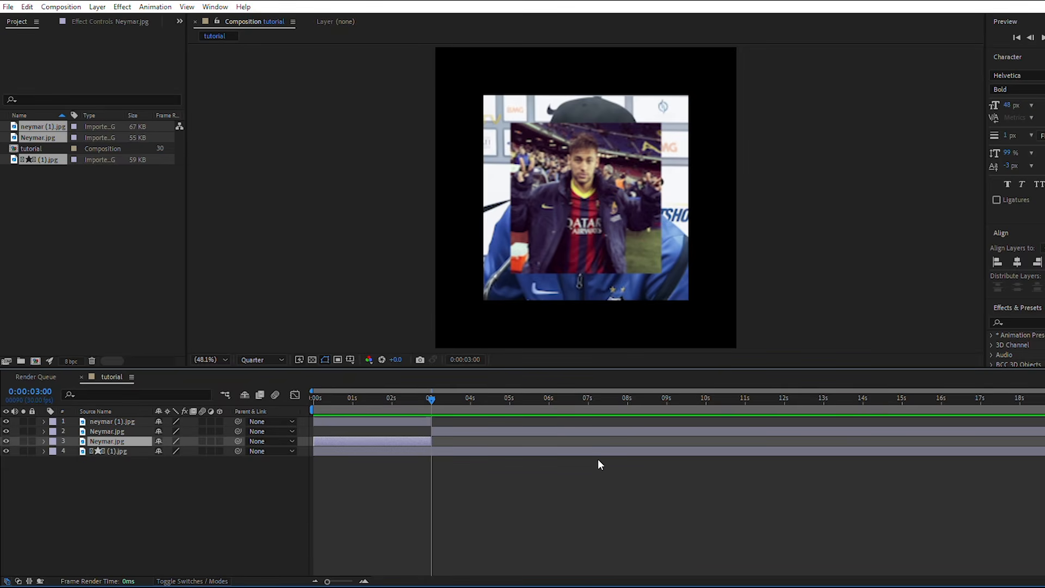
key(Delete)
Split the Neymar.jpg layer at 6 seconds and delete the part after the split.
drag(430, 399, 551, 400)
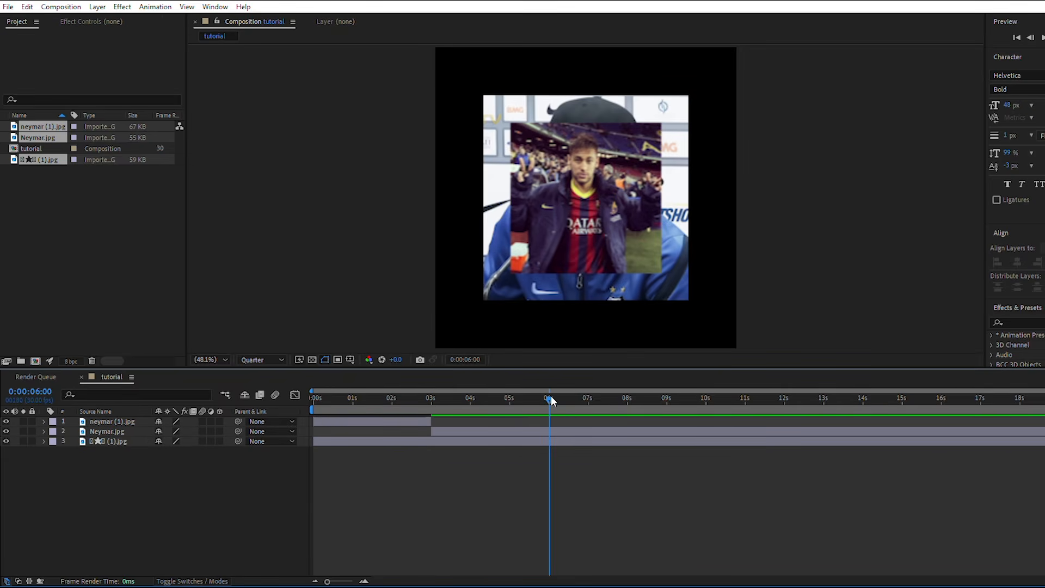
click(600, 434)
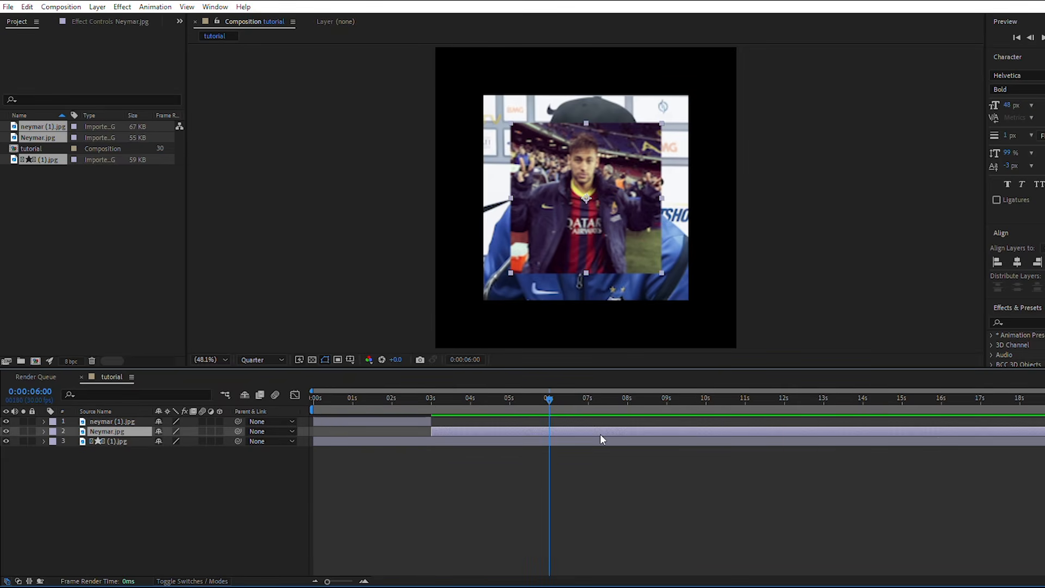
key(ctrl+shift+d)
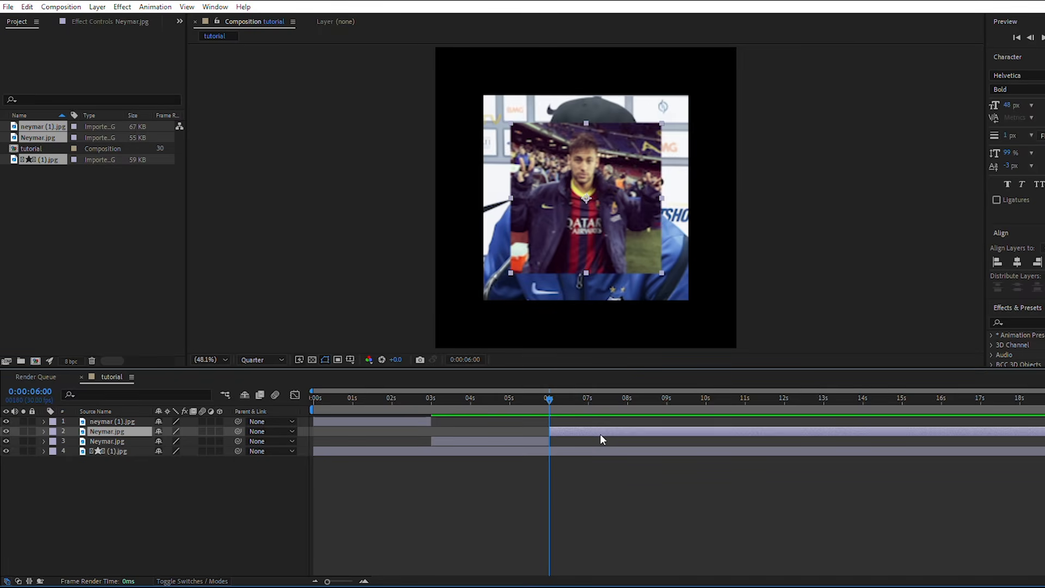
key(Delete)
Trim the starred (1).jpg layer so that it starts at 6 seconds and ends at 9 seconds.
click(561, 443)
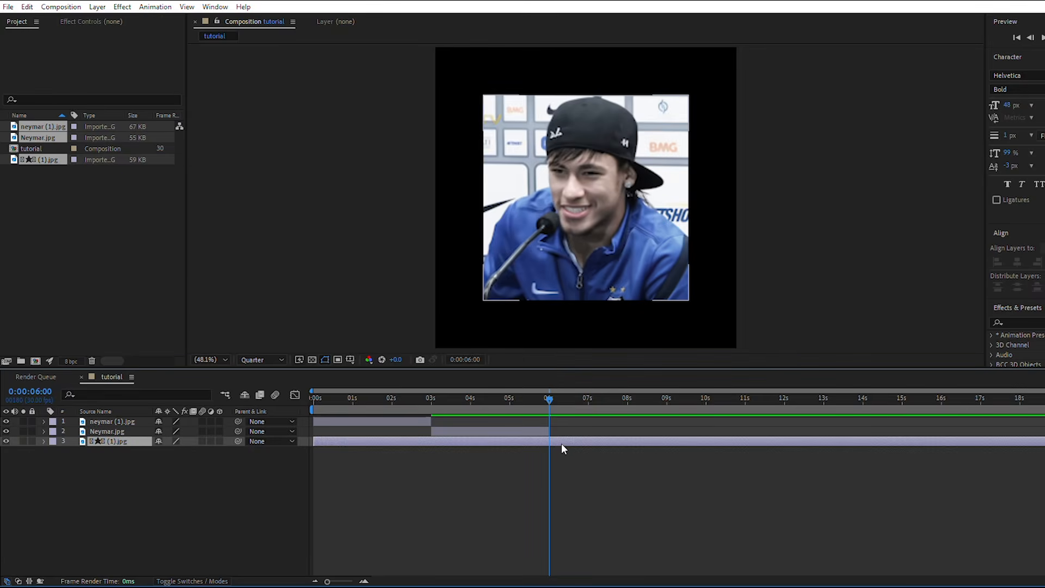
key(alt+bracketleft)
click(542, 450)
click(668, 398)
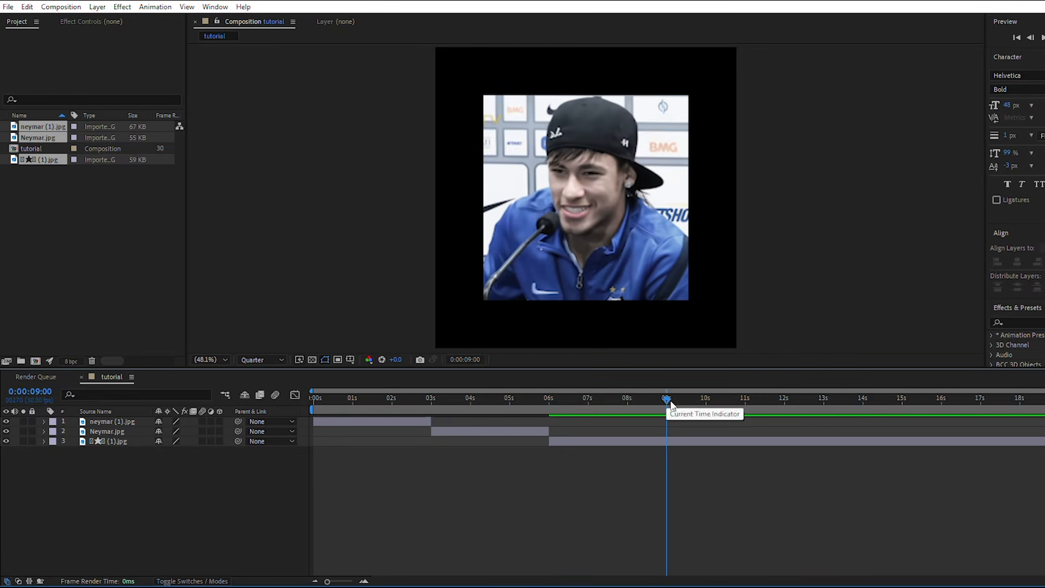
click(685, 444)
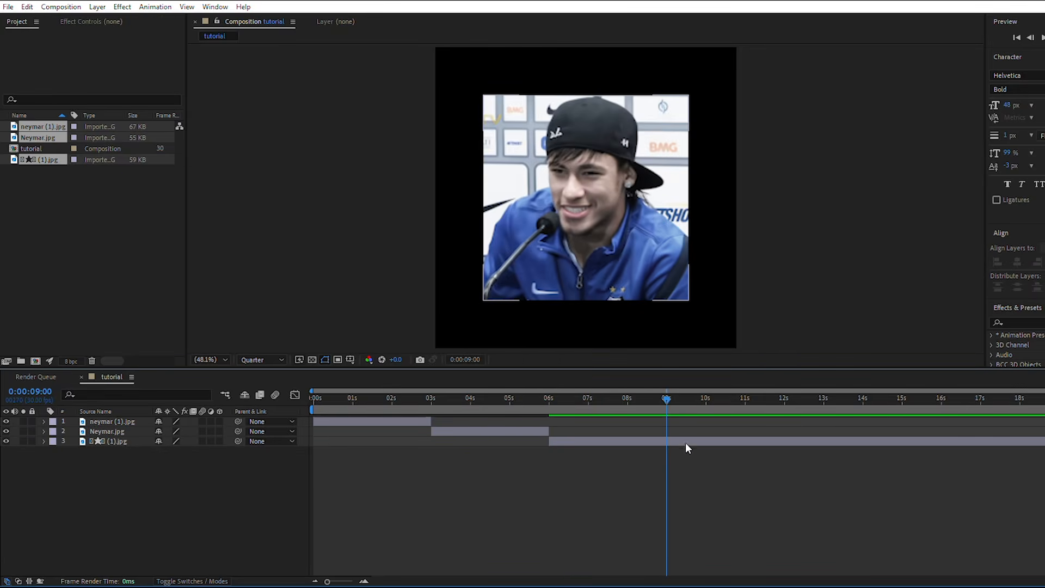
key(alt+bracketright)
click(723, 436)
Scrub from the start to about 9 seconds to review the three consecutive images and enlarge that range of the timeline.
key(Home)
drag(381, 398, 664, 407)
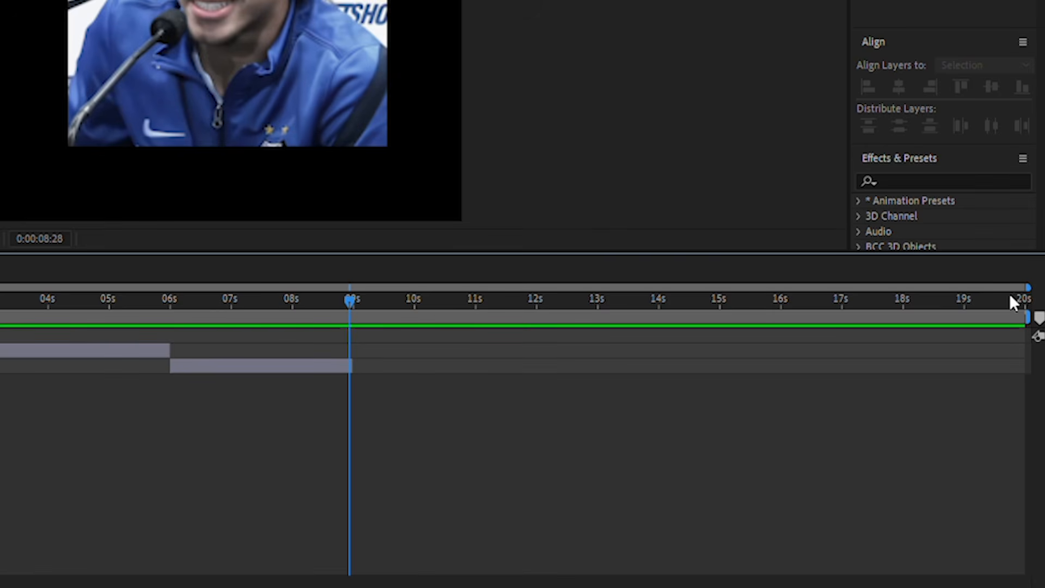
drag(1026, 282, 380, 276)
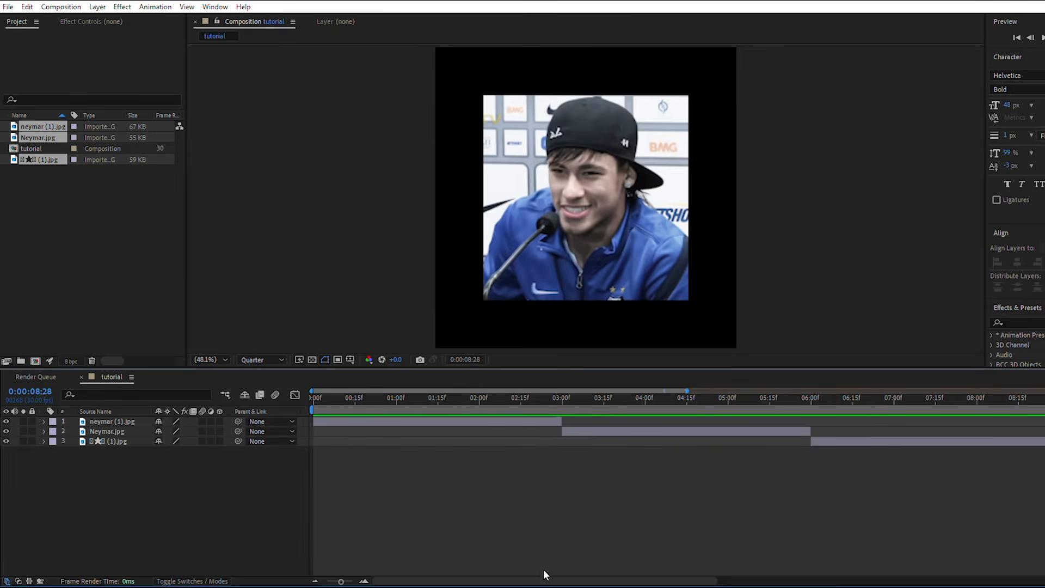
drag(539, 581, 384, 521)
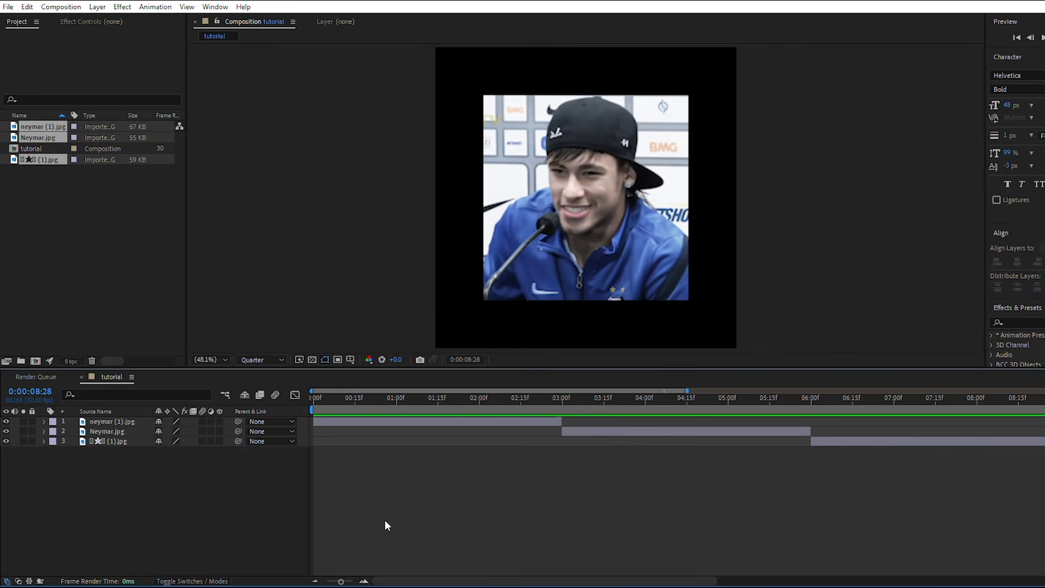
Try adjusting the neymar (1).jpg image freehand in the composition view and undo the last move.
click(377, 421)
click(568, 181)
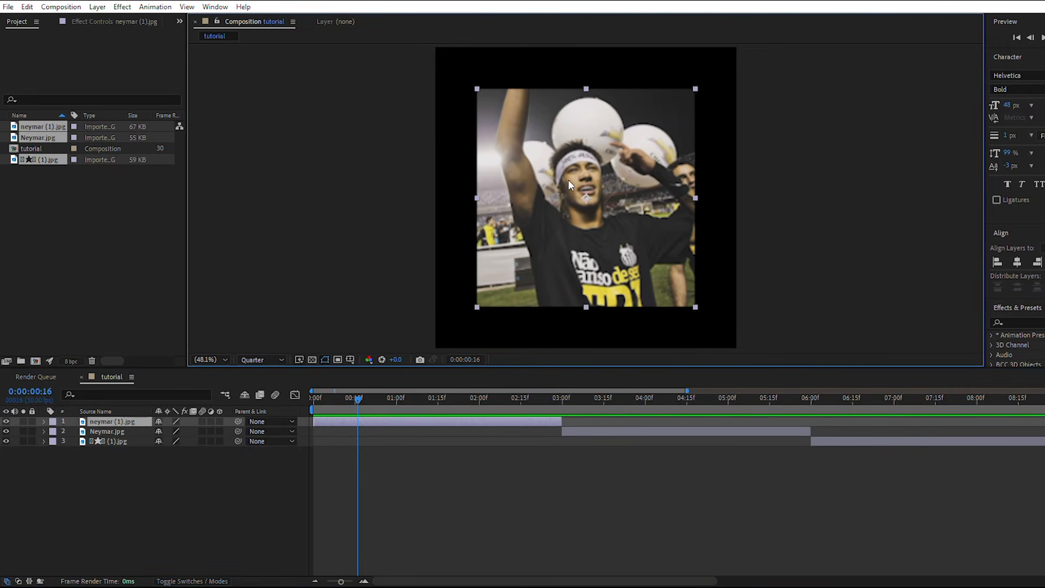
mouse_move(604, 206)
mouse_down()
mouse_move(615, 185)
mouse_move(596, 223)
mouse_up()
key(ctrl+z)
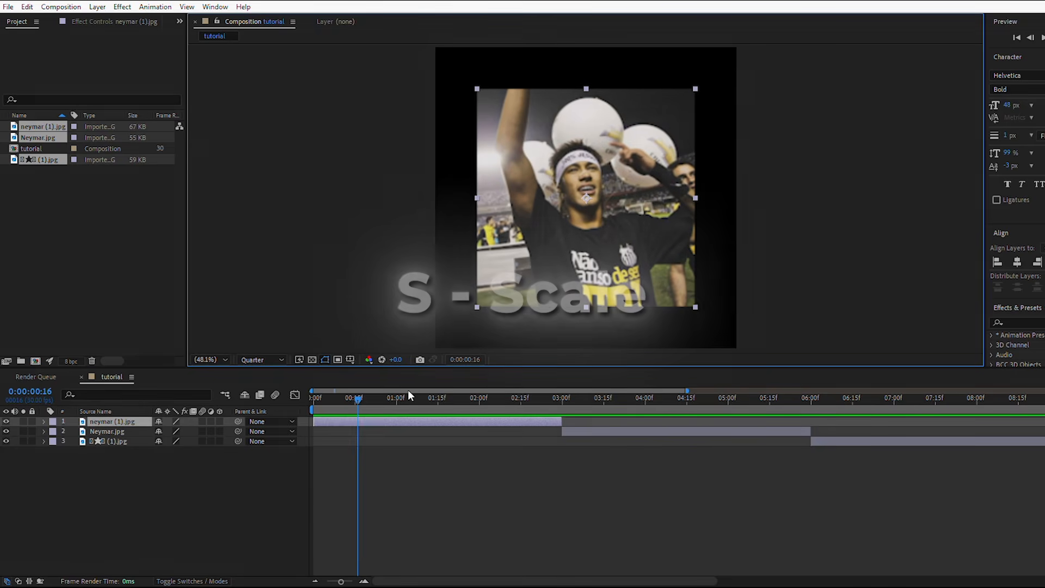
Show the Scale property of the neymar (1).jpg layer and enlarge the image to about 150% to fill the frame.
key(s)
click(291, 488)
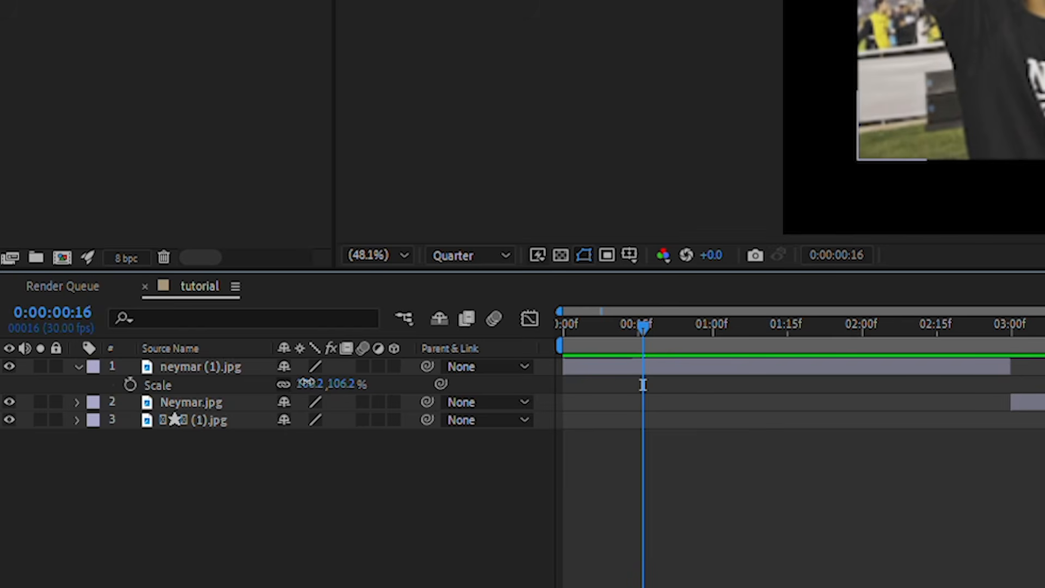
drag(306, 382, 447, 380)
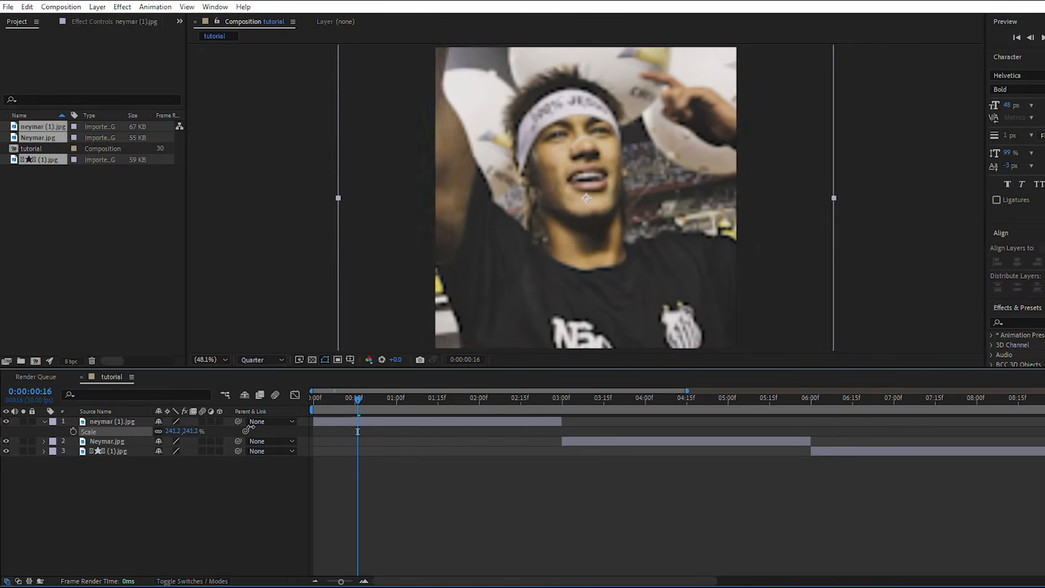
drag(249, 429, 195, 428)
click(492, 515)
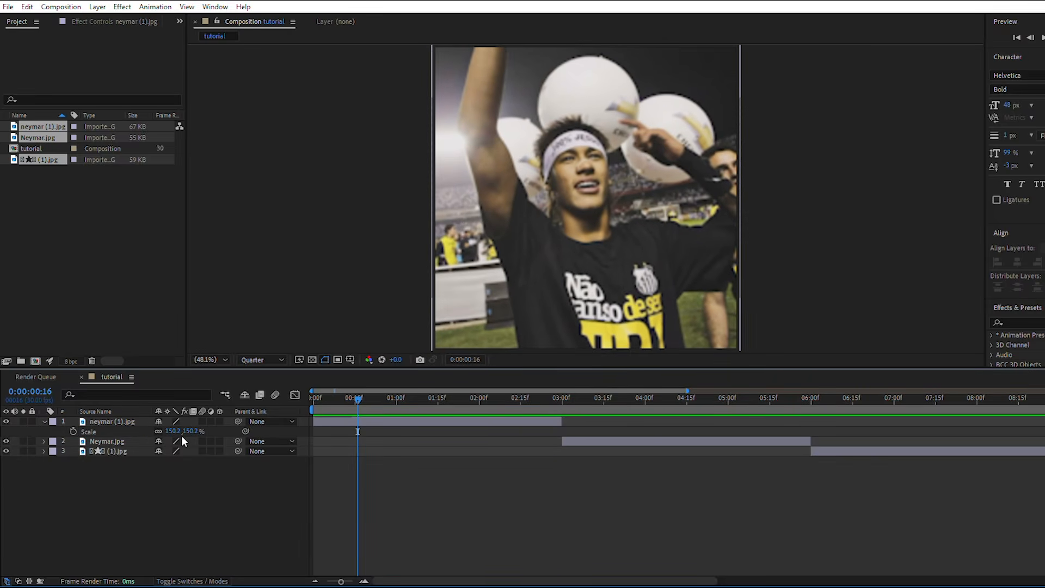
Try a 115.2% scale on neymar (1).jpg, then unlinked proportions of 159.2% by 175.2%, and undo these scale changes.
drag(182, 436, 152, 432)
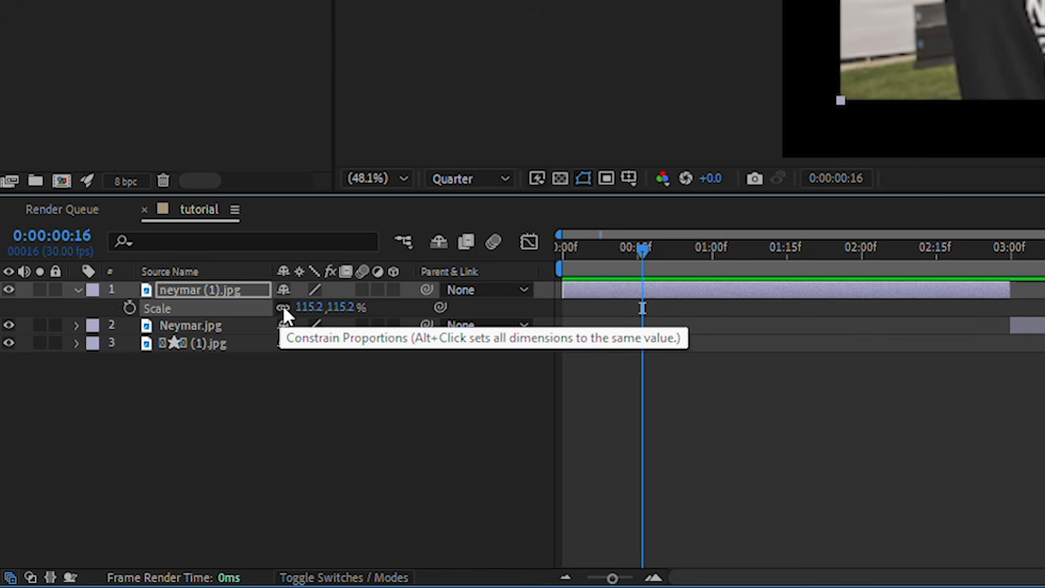
click(283, 307)
drag(304, 305, 346, 305)
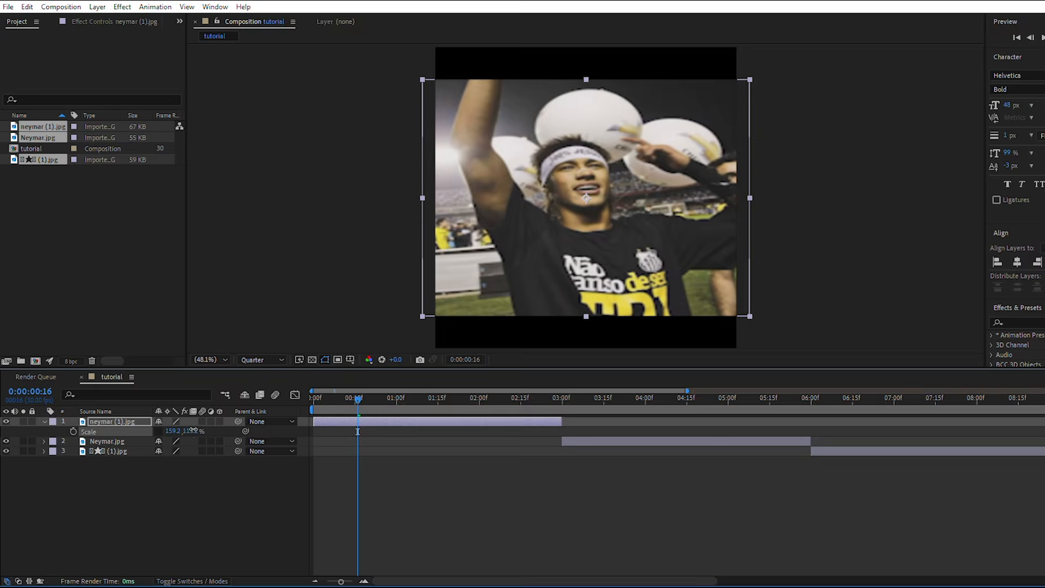
drag(190, 431, 225, 435)
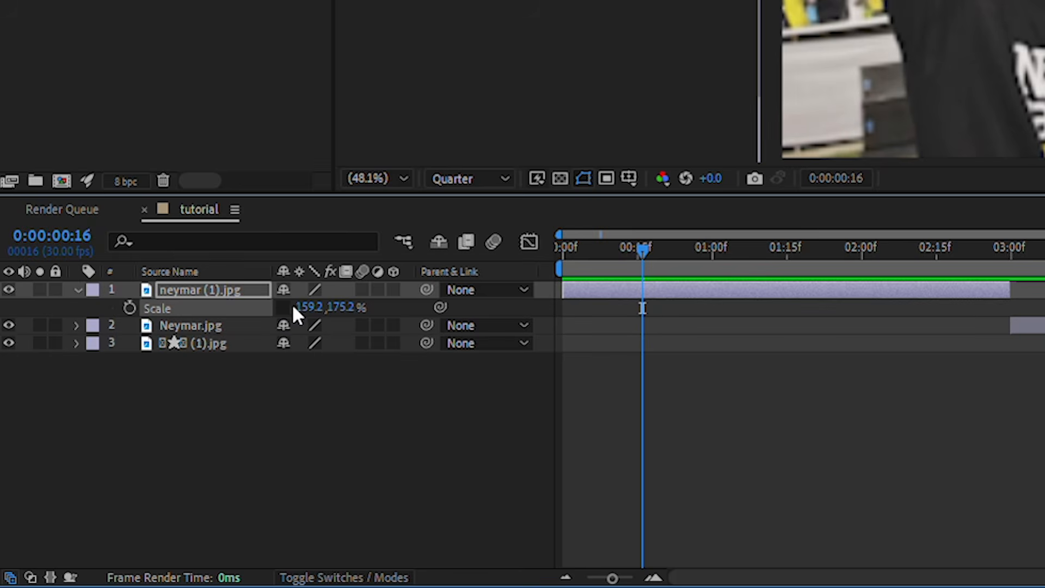
key(ctrl+z)
key(ctrl+z)
key(ctrl+z)
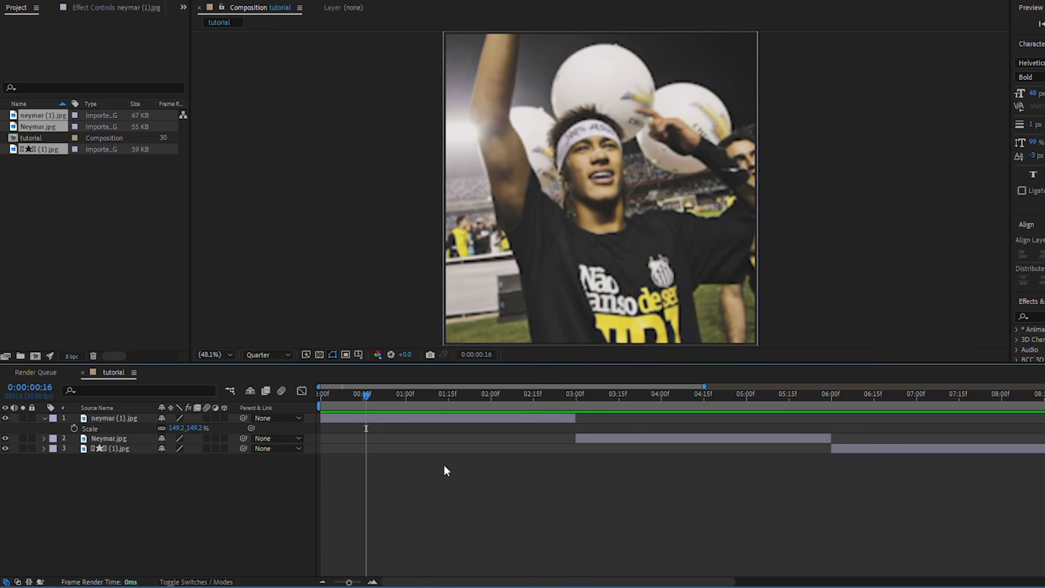
Show the Position property of the neymar (1).jpg layer and set it to 539, 478.
click(386, 419)
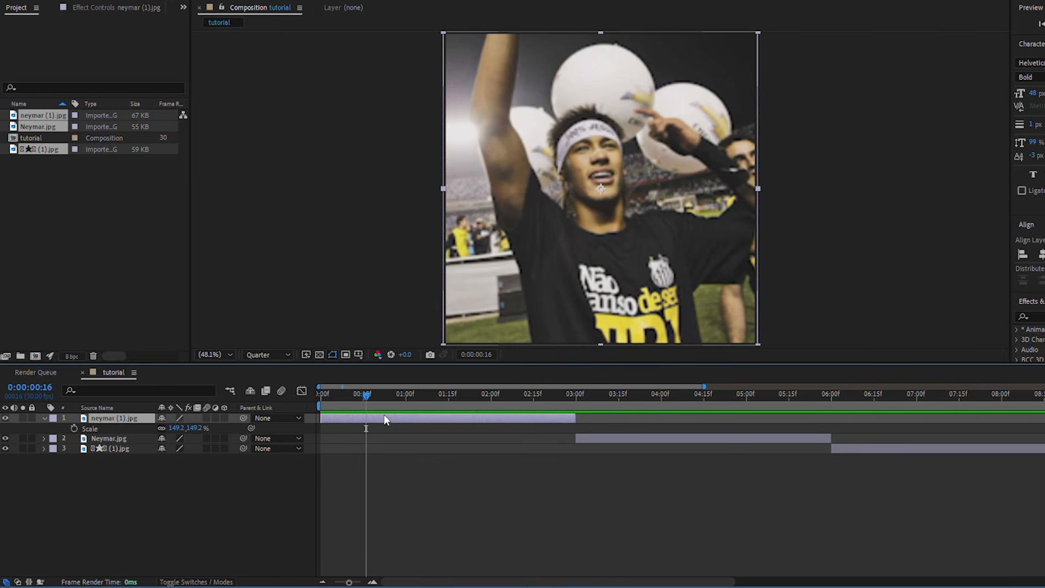
key(p)
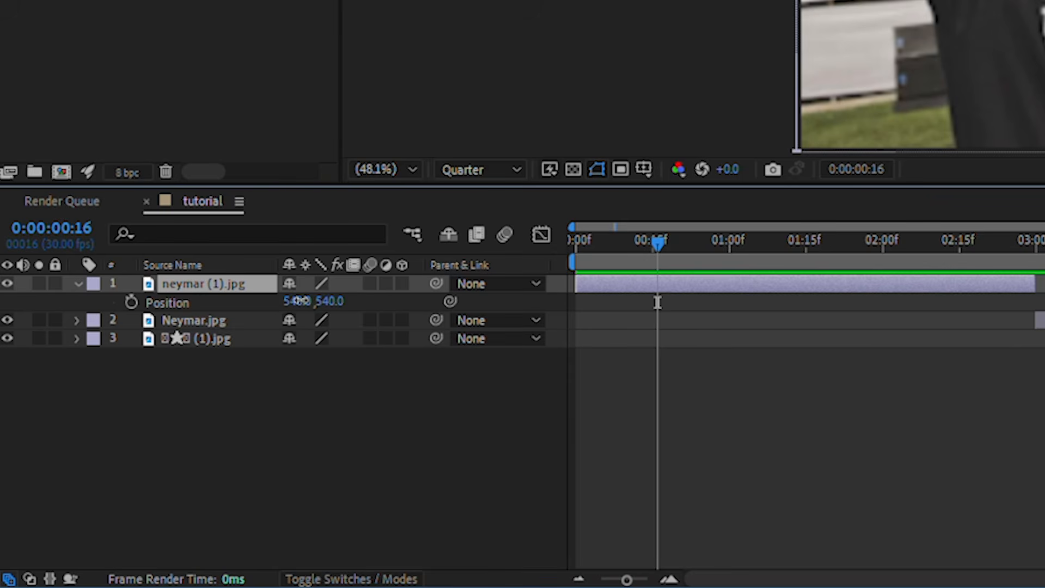
drag(296, 302, 244, 301)
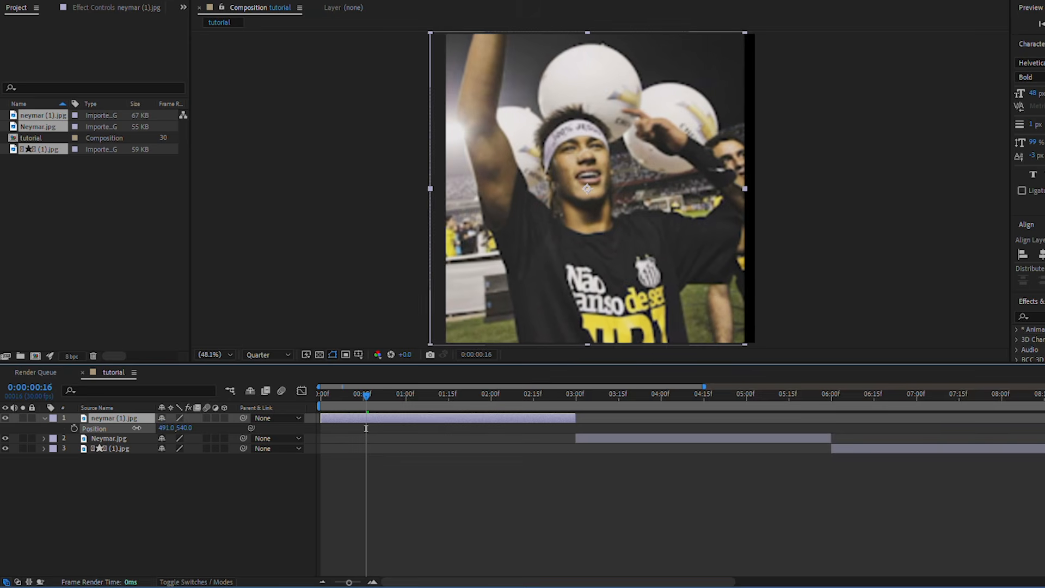
drag(137, 428, 175, 437)
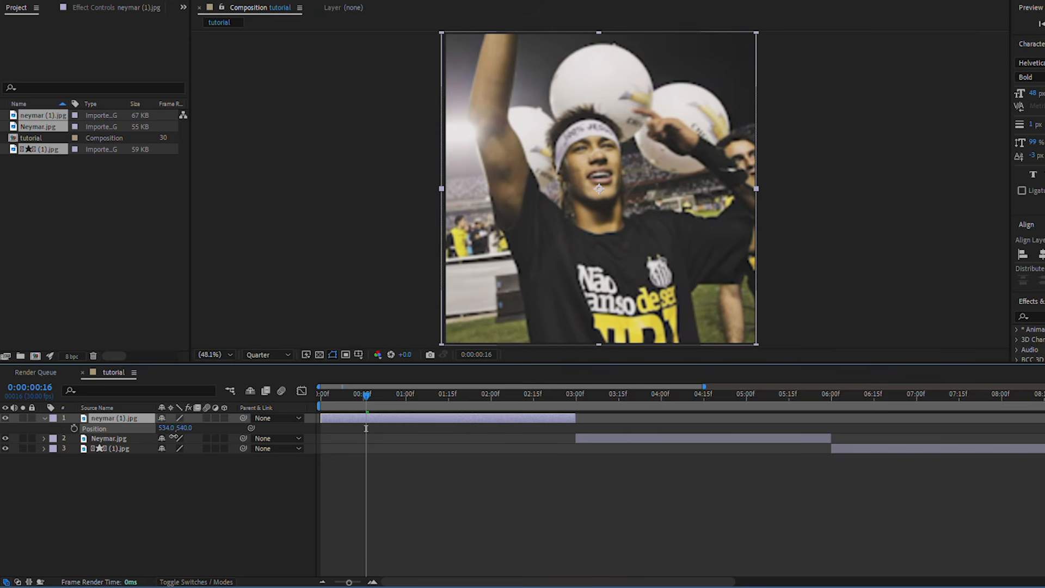
drag(174, 437, 177, 437)
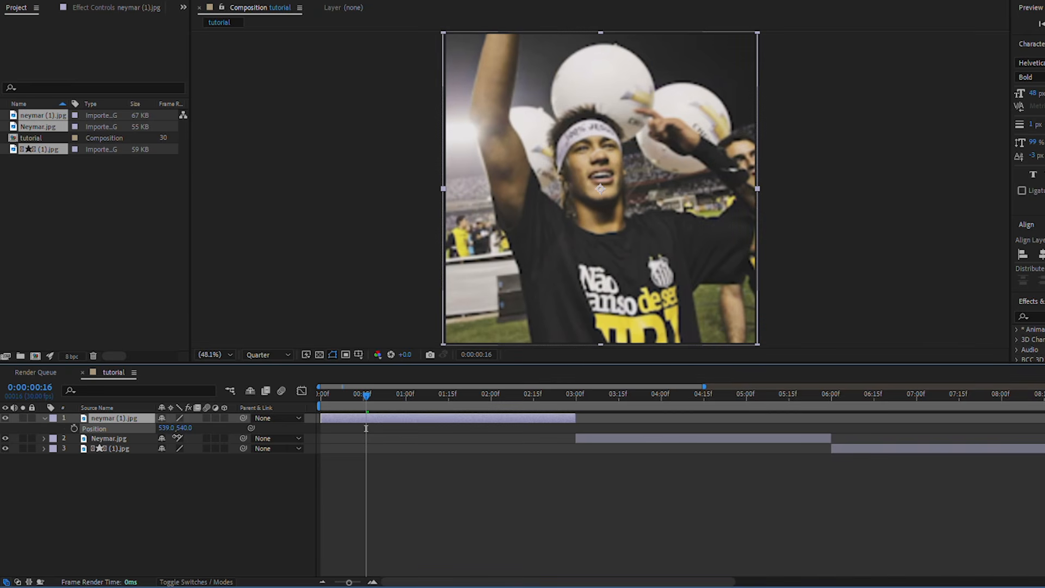
drag(169, 428, 146, 429)
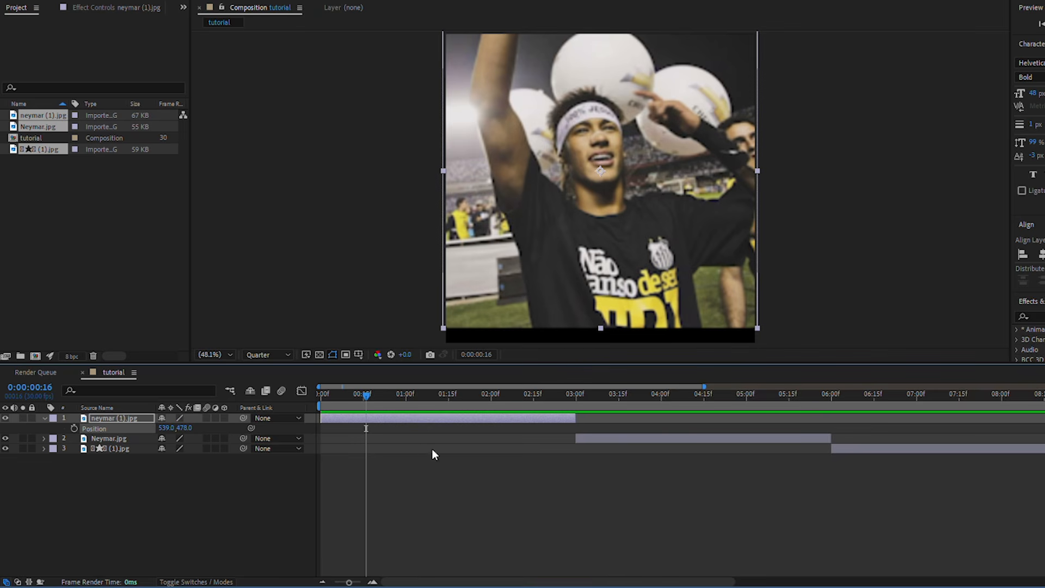
Increase the scale of the neymar (1).jpg layer to 168.2% so the image covers the whole frame.
click(404, 419)
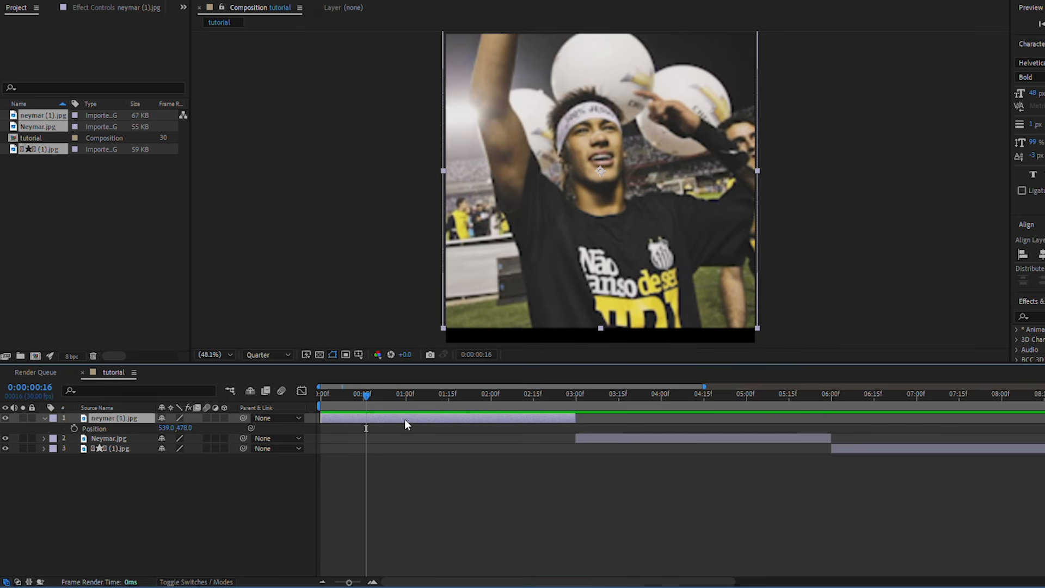
key(s)
drag(179, 431, 194, 431)
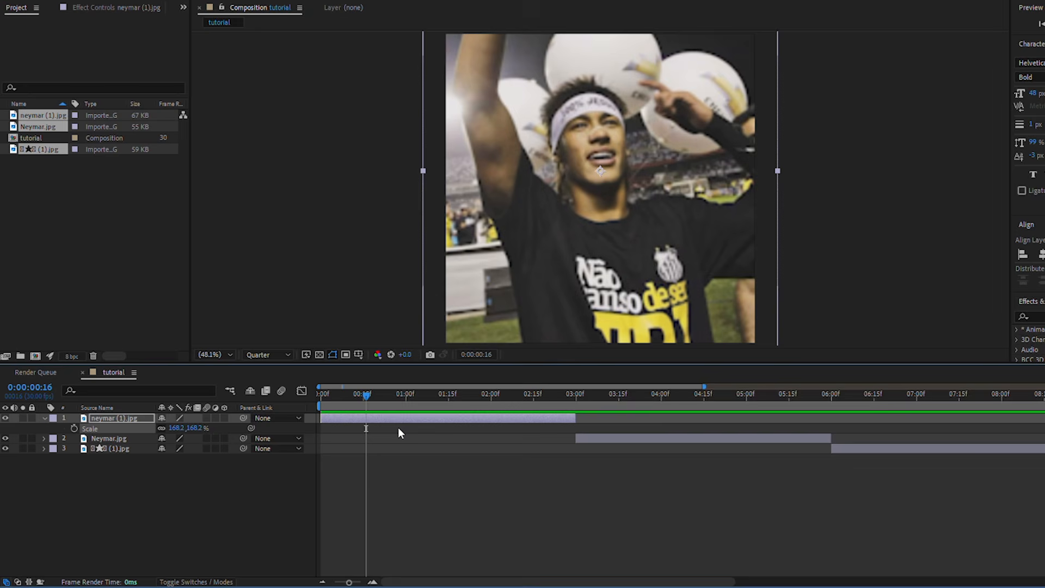
click(369, 445)
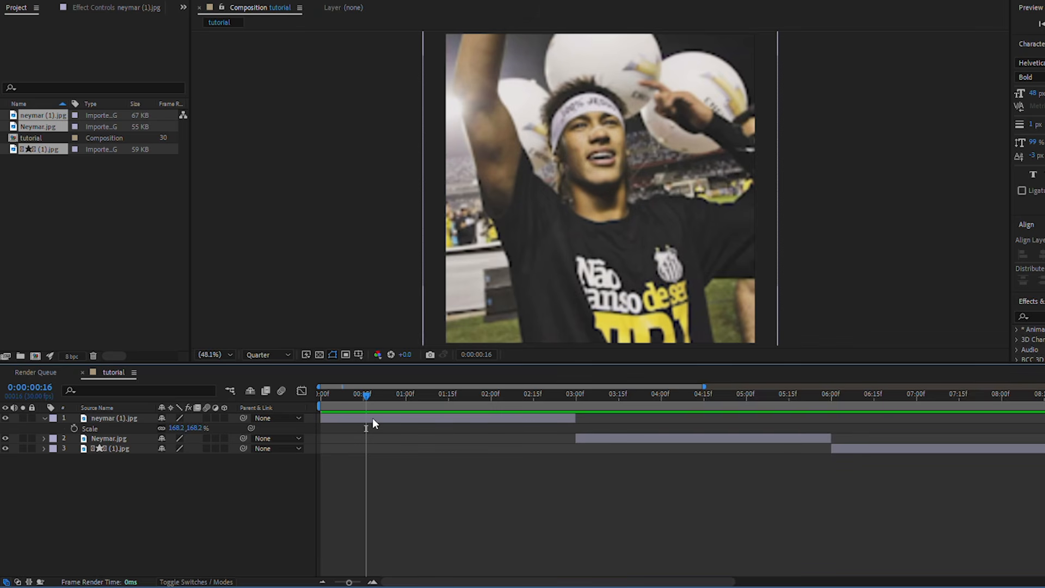
Pre-compose the neymar (1).jpg layer, moving all attributes into the new composition and adjusting its duration to the layer's time span.
right_click(372, 418)
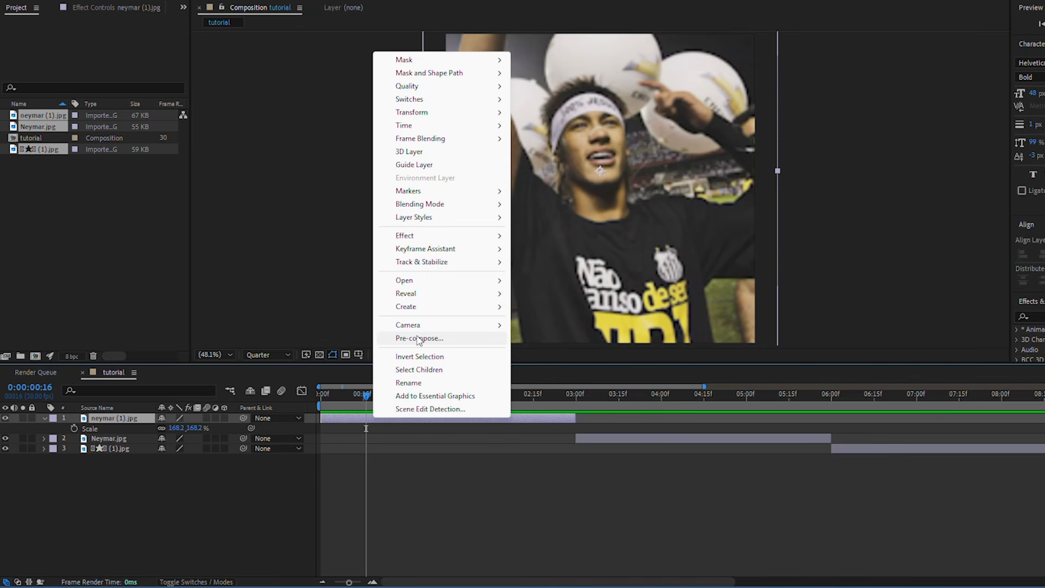
click(418, 338)
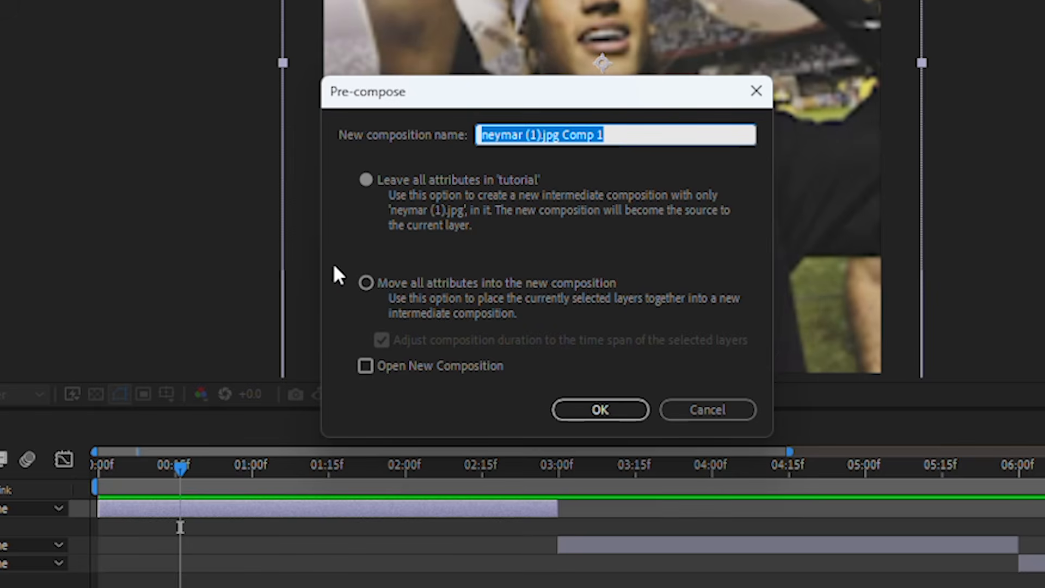
click(365, 281)
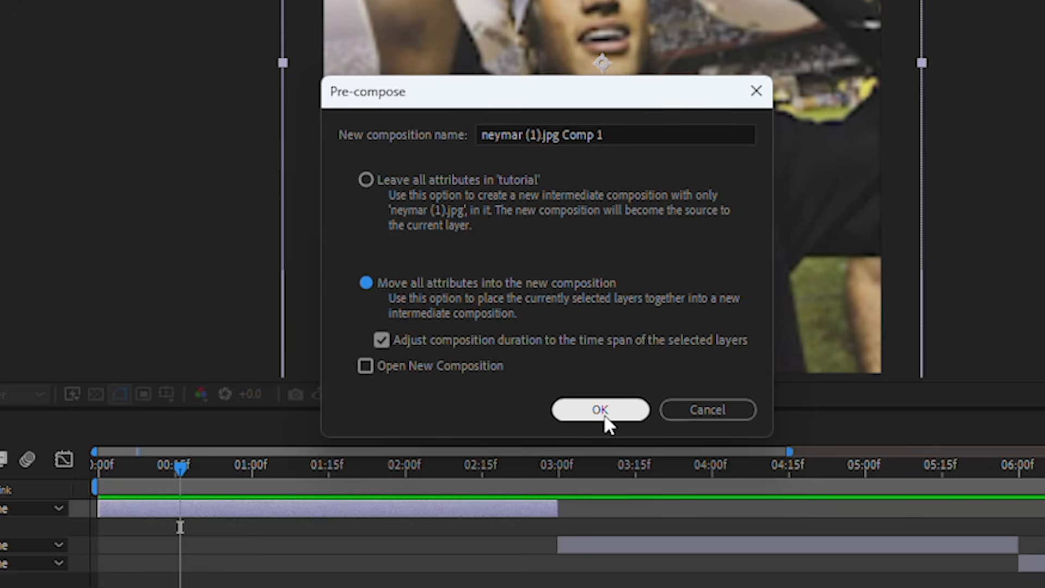
click(601, 410)
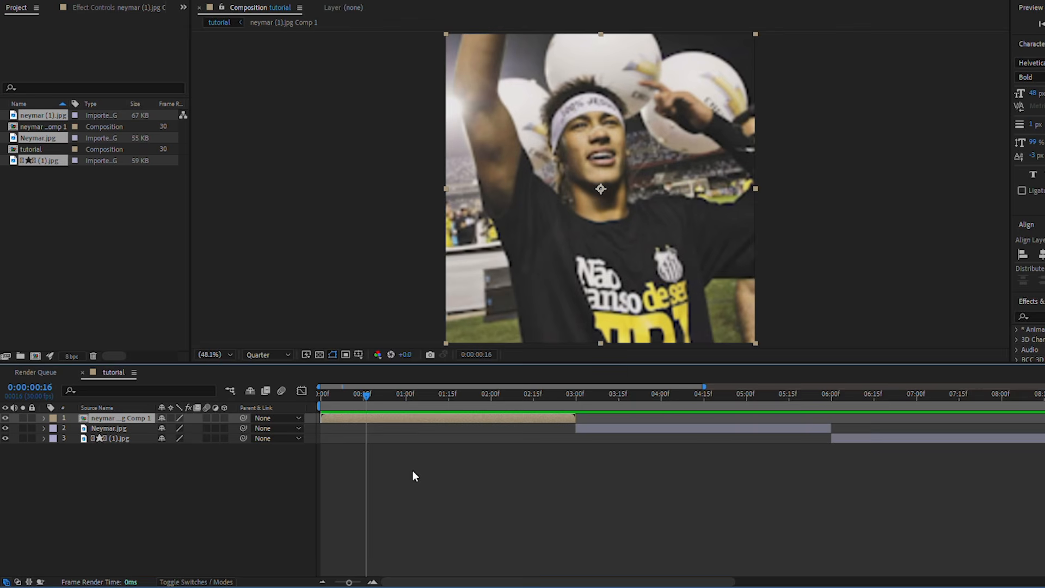
Open the neymar (1).jpg Comp 1 pre-composition and compare its contents with the tutorial composition.
double_click(390, 417)
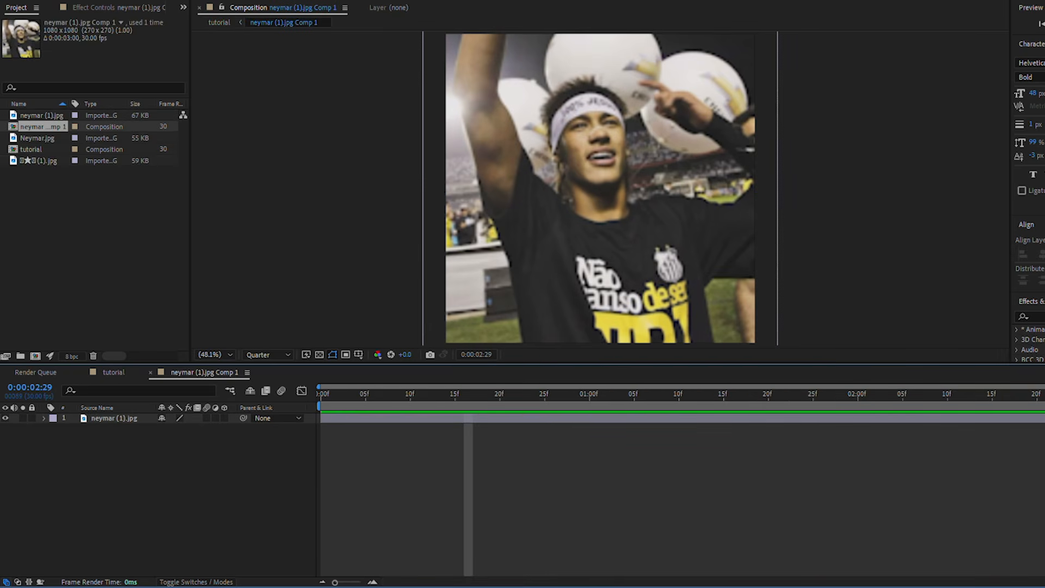
click(420, 418)
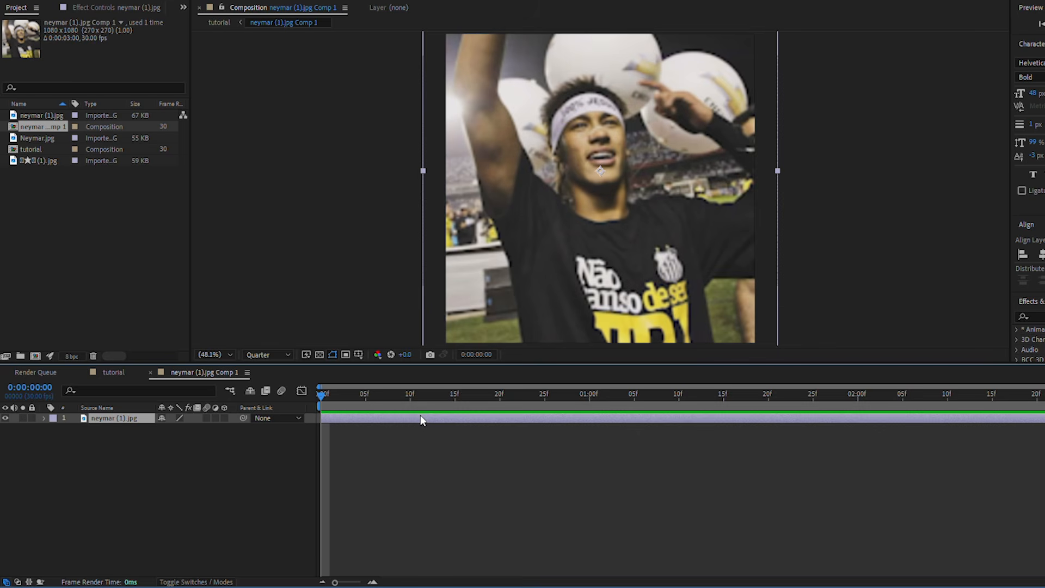
click(114, 372)
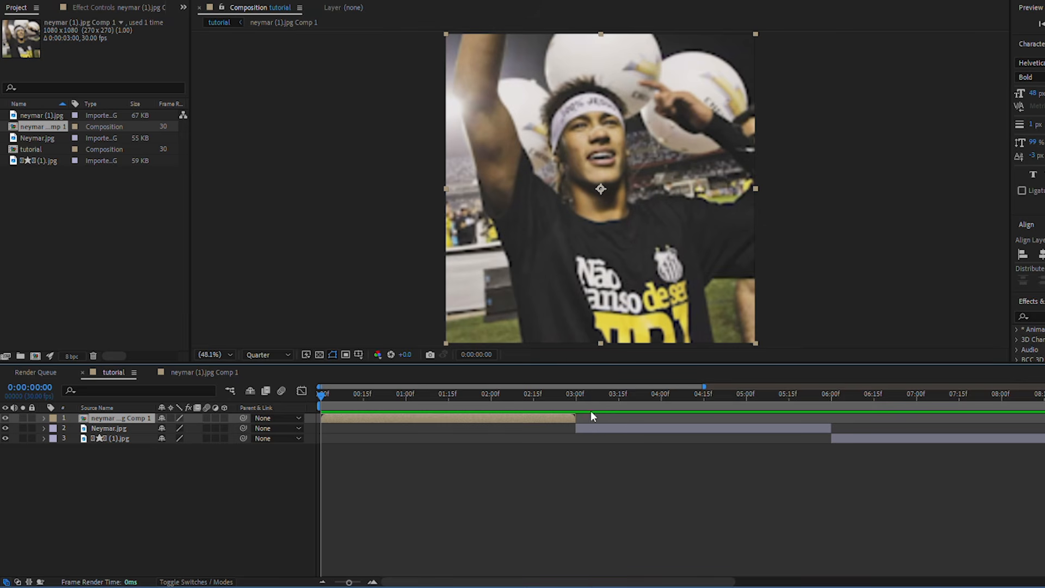
double_click(346, 418)
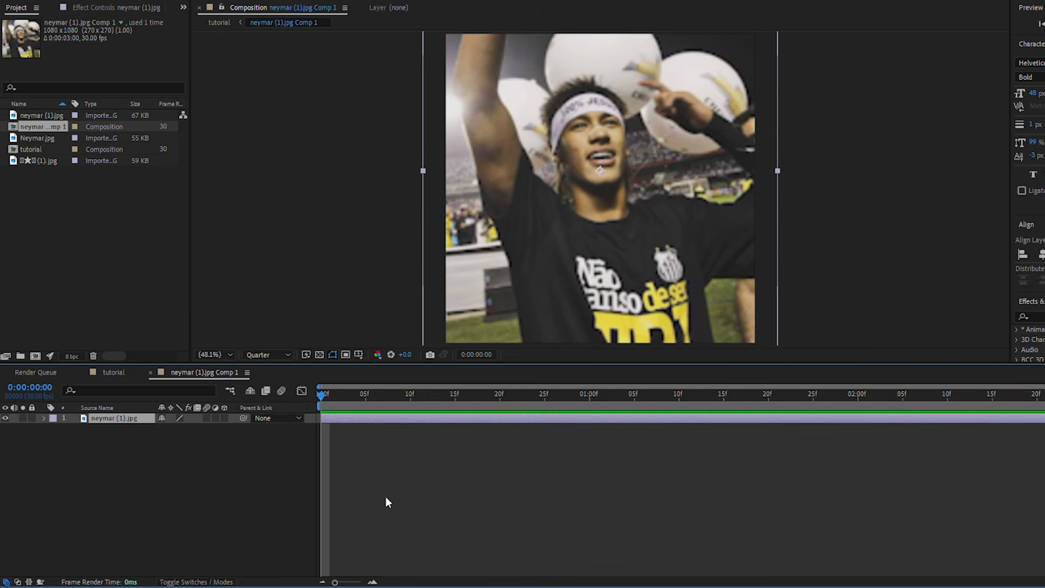
click(117, 374)
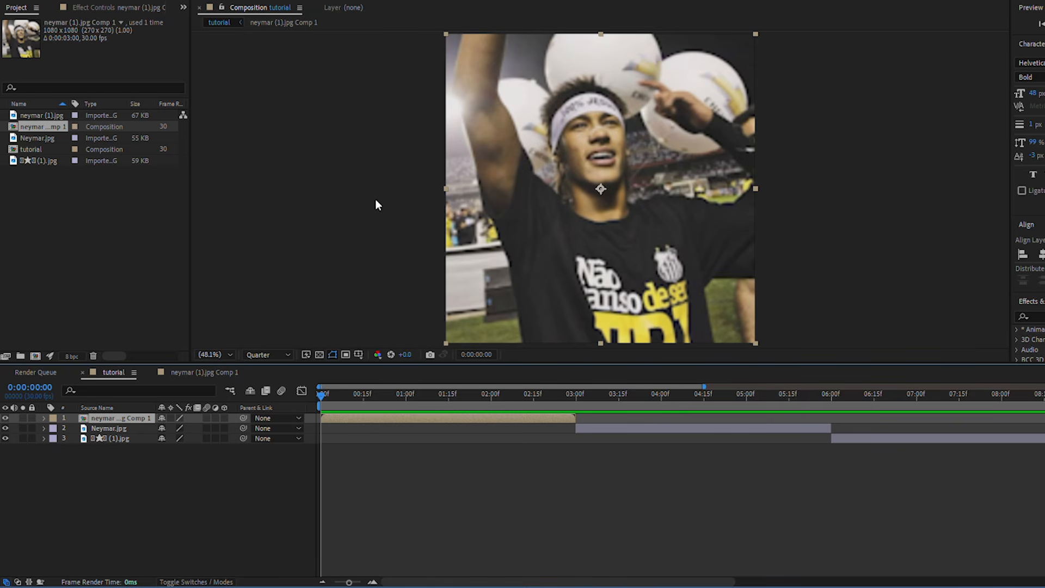
Reopen neymar (1).jpg Comp 1, try moving the image sideways inside it, and undo the move.
click(218, 370)
click(429, 157)
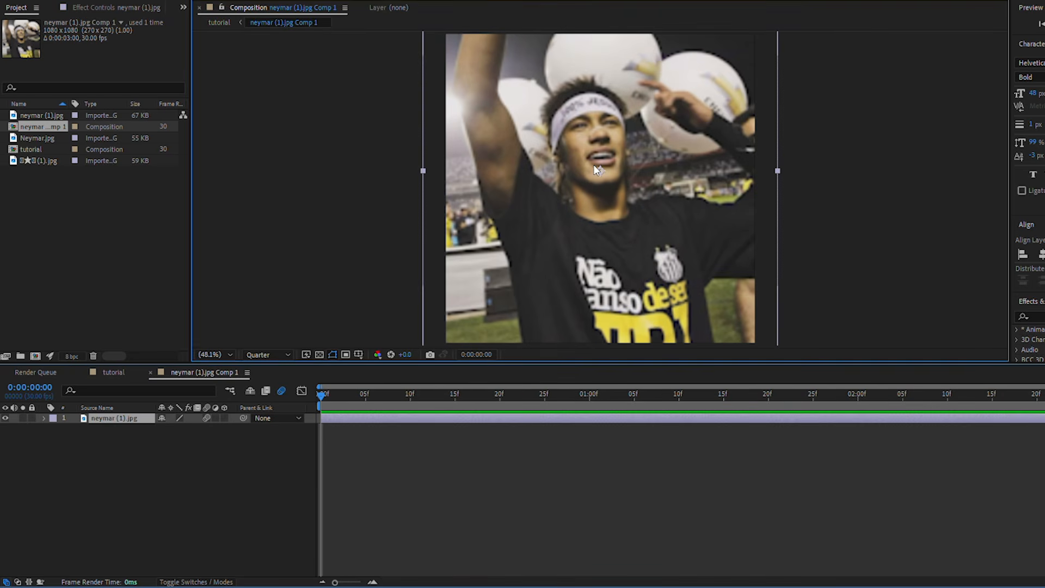
drag(594, 164, 622, 164)
key(ctrl+z)
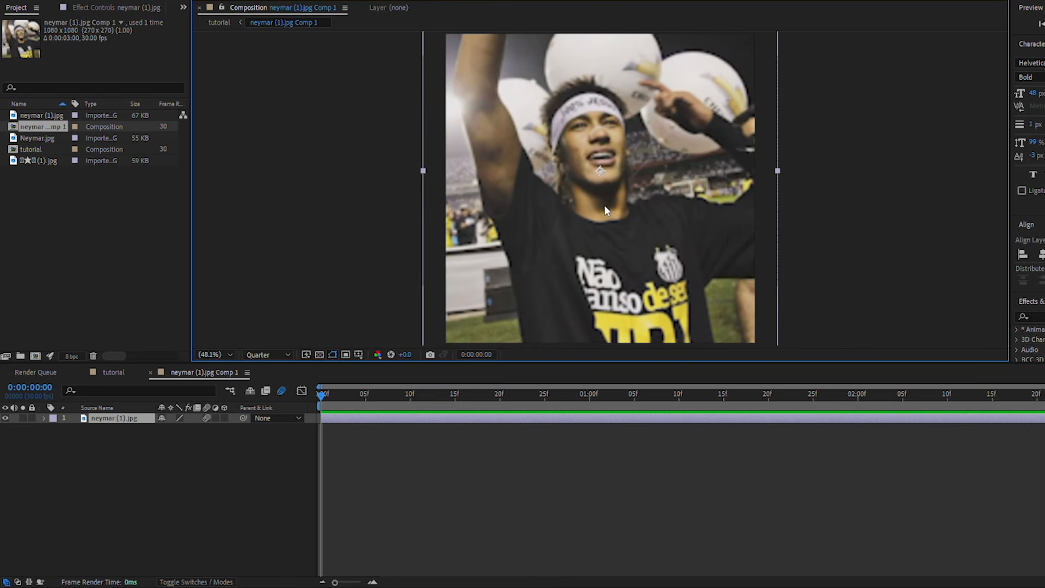
Return to the tutorial composition, try reducing the scale of the neymar (1).jpg Comp 1 layer, and undo the change.
click(96, 373)
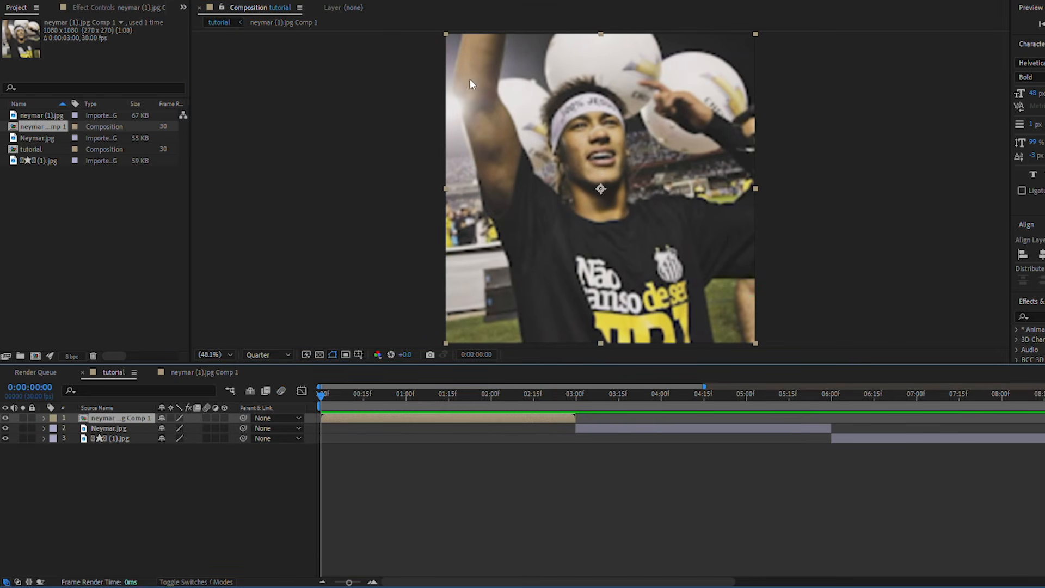
key(s)
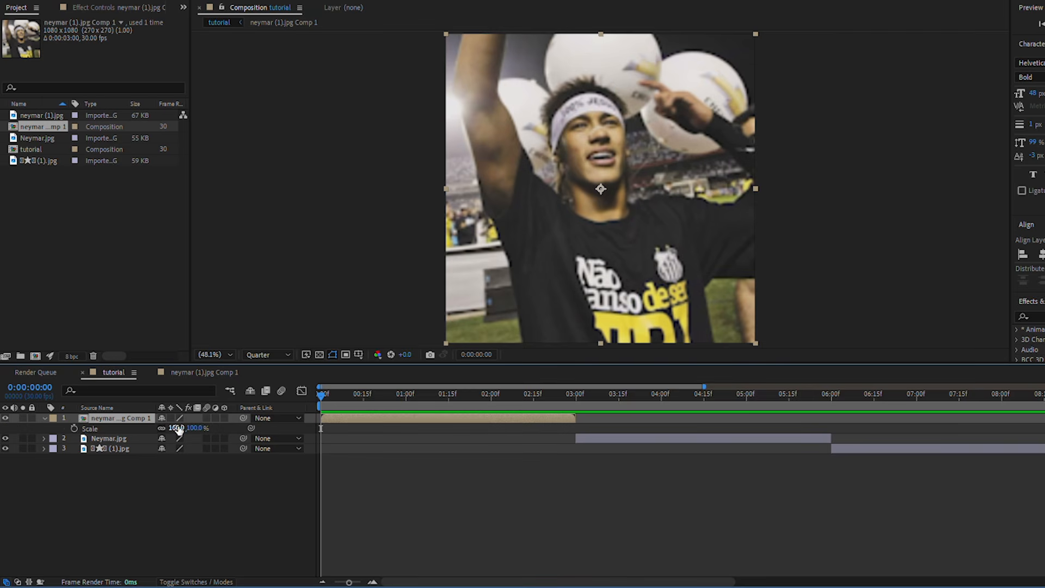
drag(179, 429, 144, 415)
key(ctrl+z)
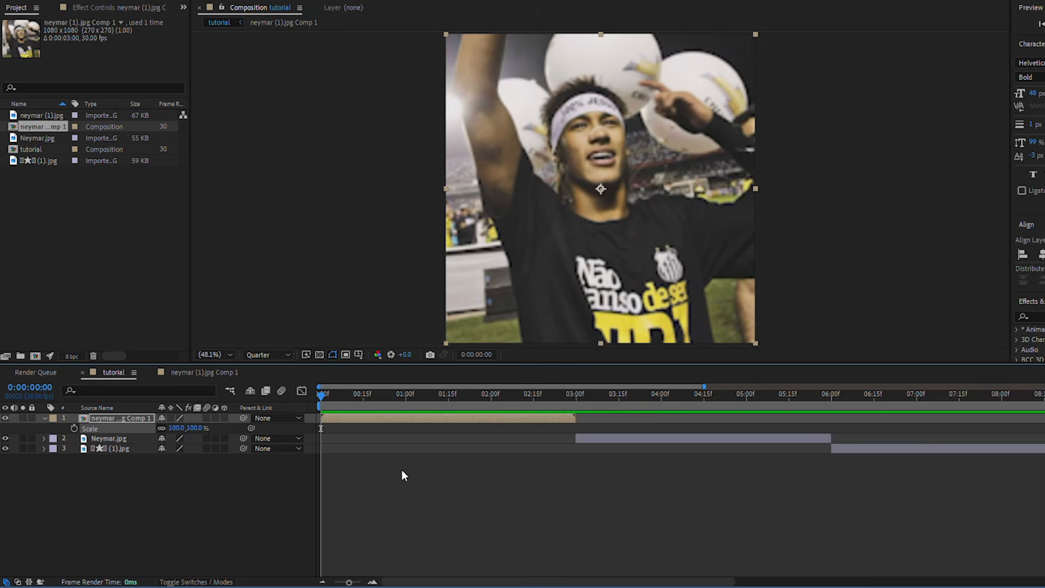
click(401, 469)
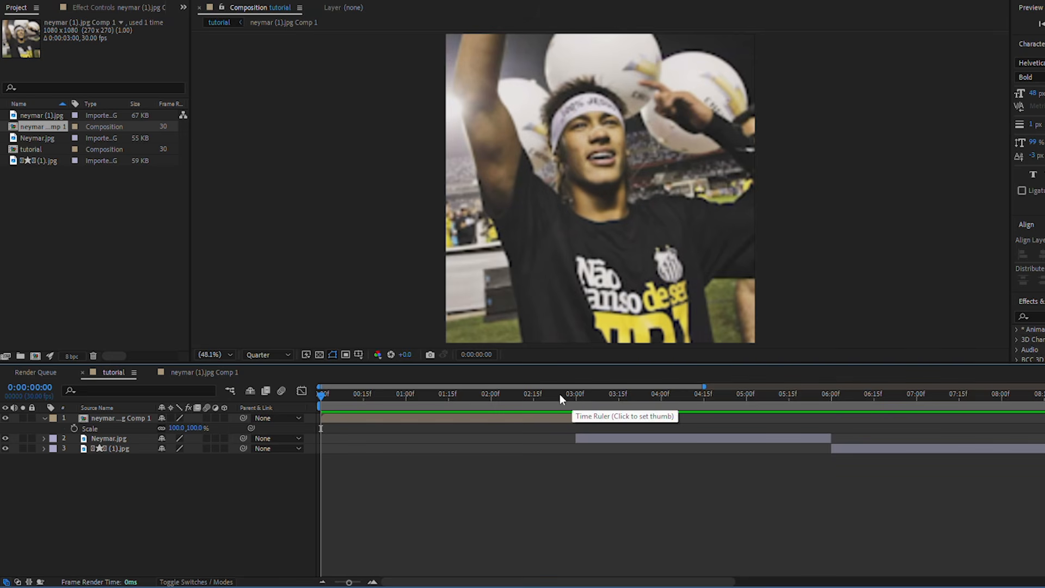
Scale up the Neymar.jpg layer so the second image fills the frame, and pre-compose it.
drag(567, 395, 635, 406)
click(625, 438)
key(s)
drag(176, 449, 231, 449)
key(ctrl+shift+c)
key(Return)
Enlarge the third image layer to about 148% so it fills the frame, and pre-compose it.
click(888, 401)
click(888, 453)
key(s)
drag(169, 464, 201, 464)
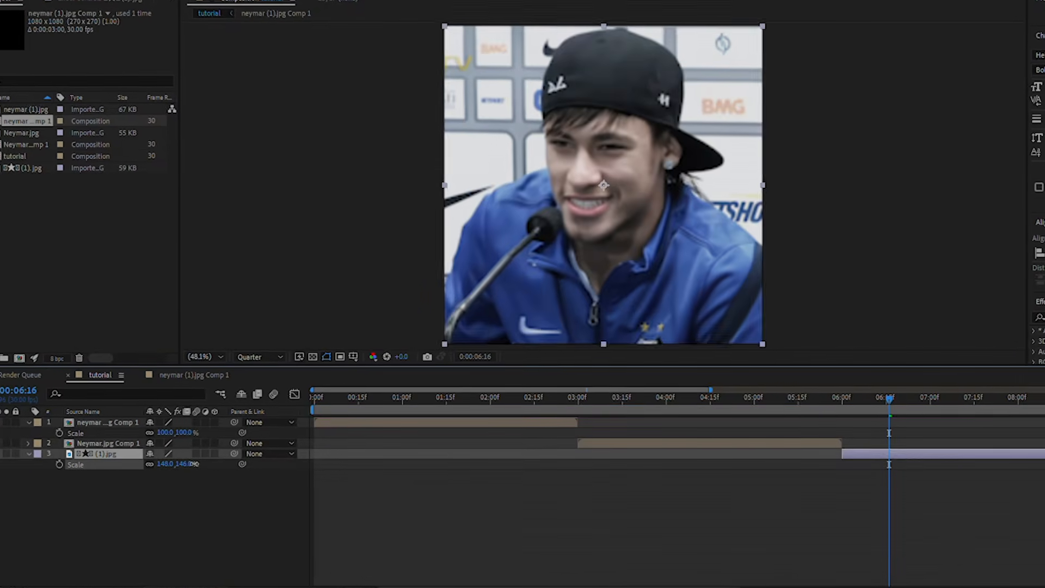
right_click(870, 453)
click(924, 373)
key(Return)
Return to the first frame, find the Motion Tile effect, and apply it to neymar (1).jpg Comp 1 with Mirror Edges enabled.
drag(554, 404, 321, 375)
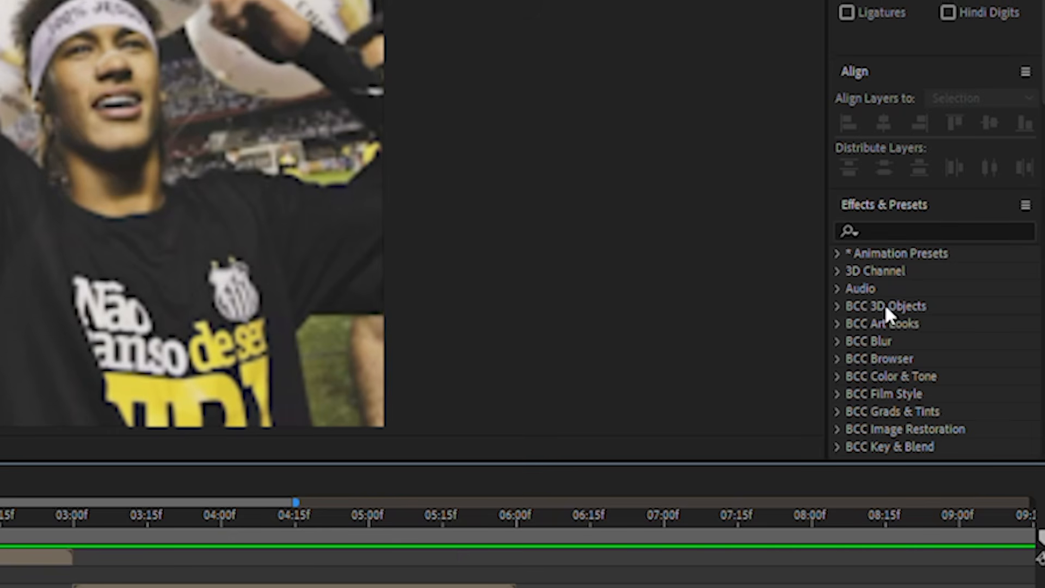
scroll(885, 299, down, 5)
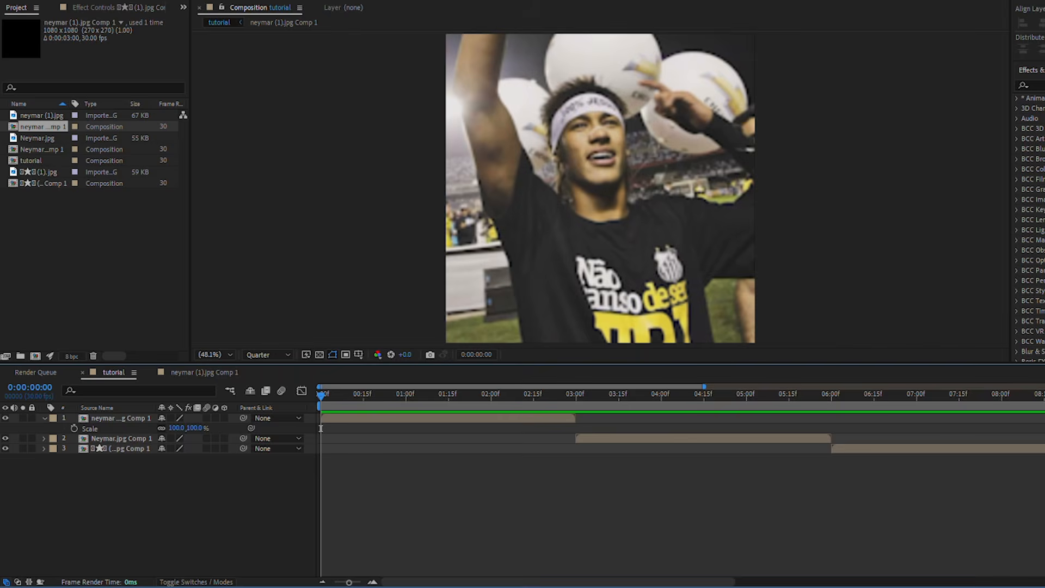
click(1034, 85)
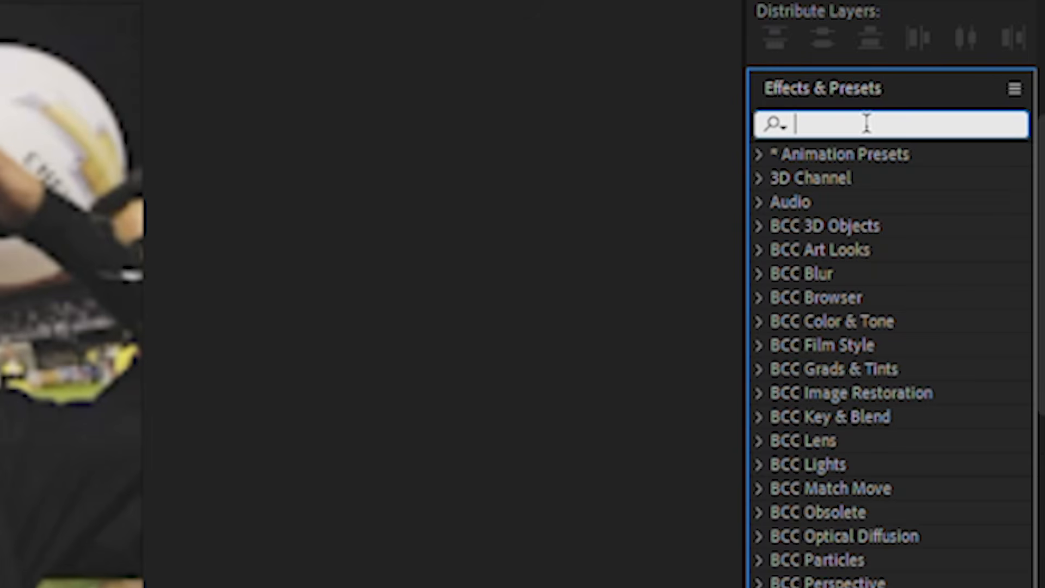
text(motion tile)
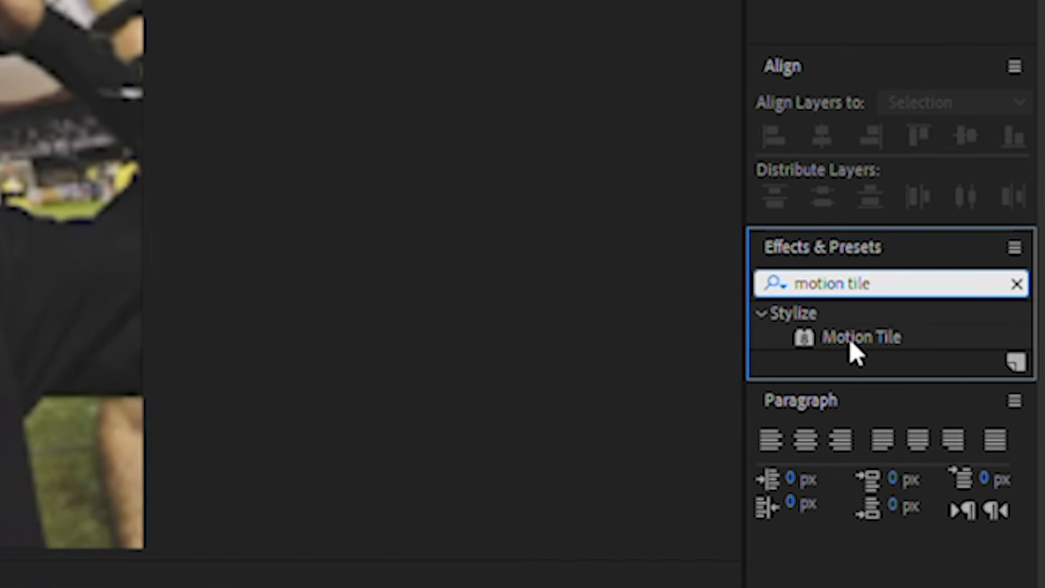
drag(854, 336, 738, 505)
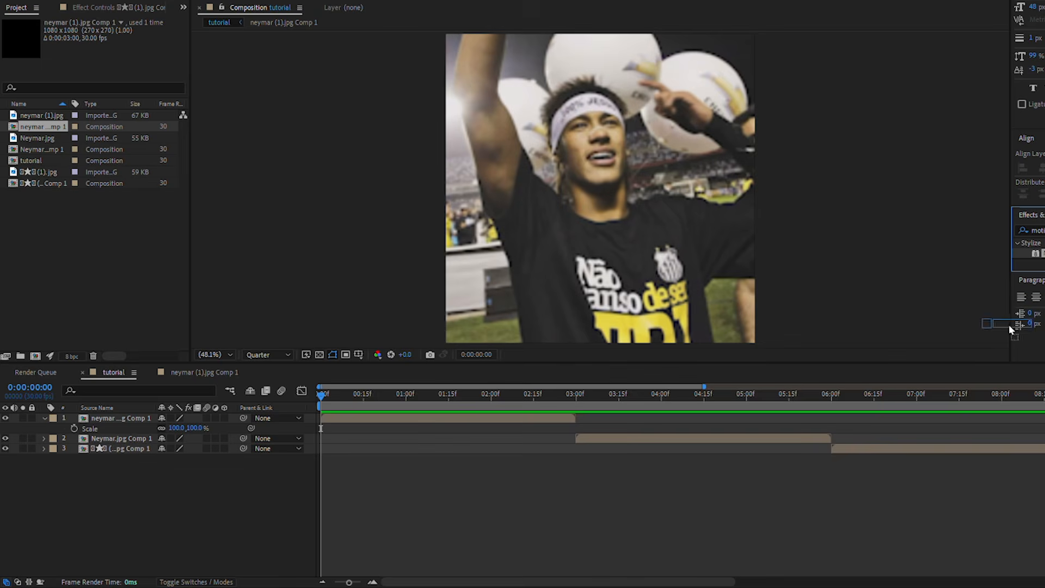
drag(1007, 324, 610, 224)
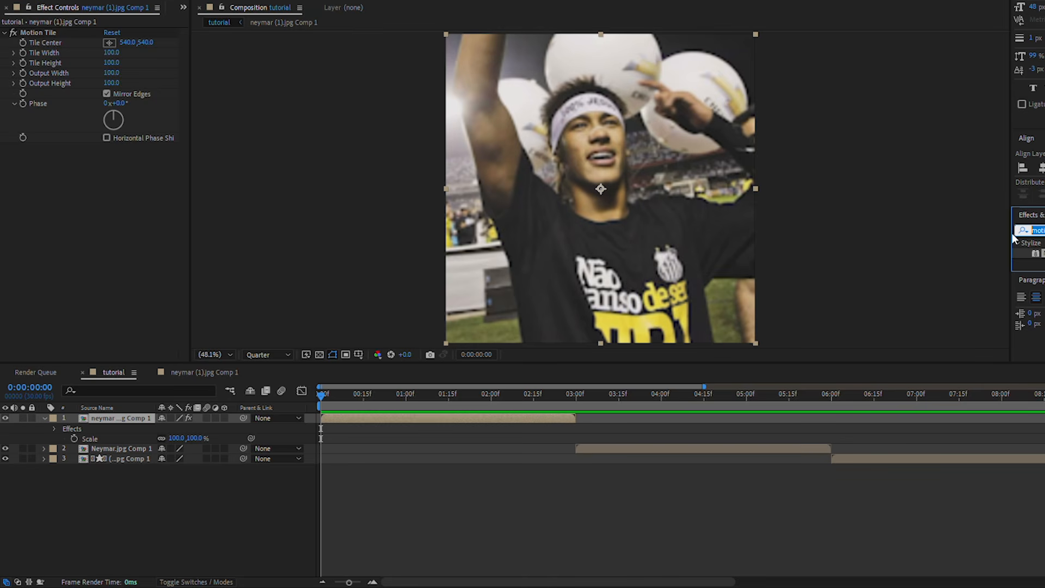
Search the effects for "blurmo" and apply S_BlurMoCurves to the neymar (1).jpg Comp 1 layer.
text(b)
text(lurmo)
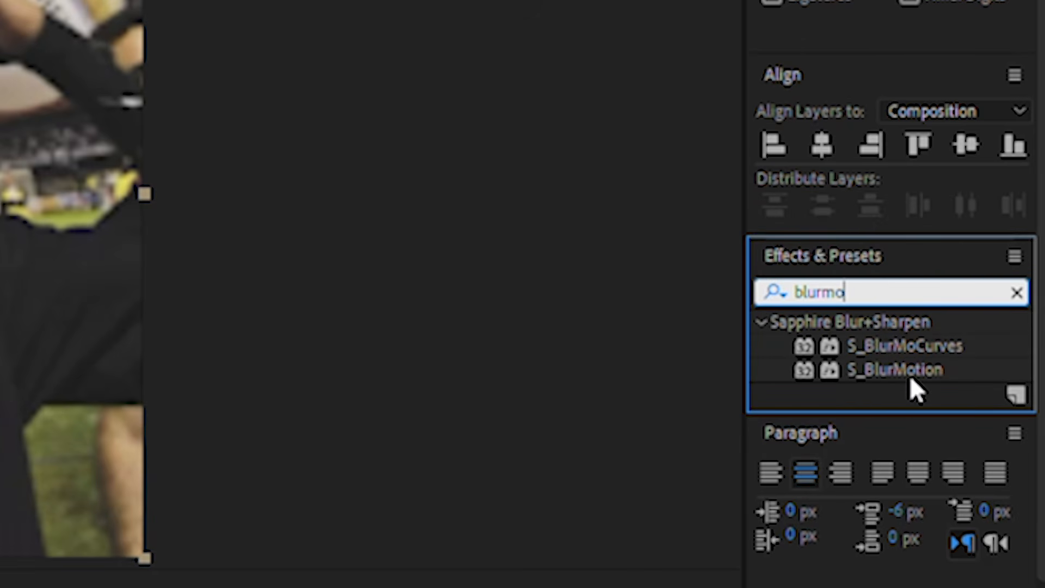
double_click(902, 343)
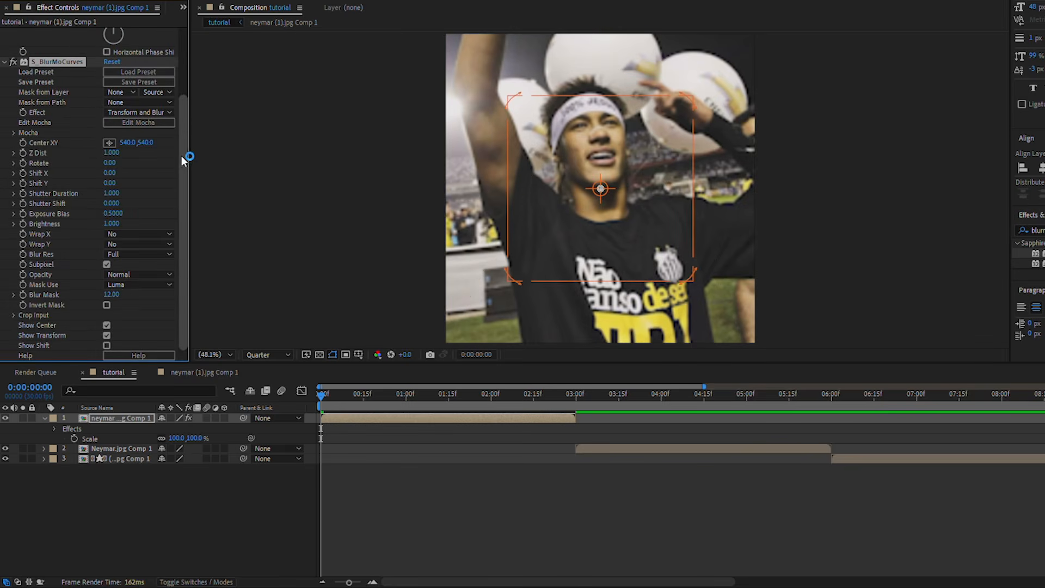
mouse_move(182, 157)
mouse_down()
mouse_move(197, 26)
mouse_move(191, 168)
mouse_up()
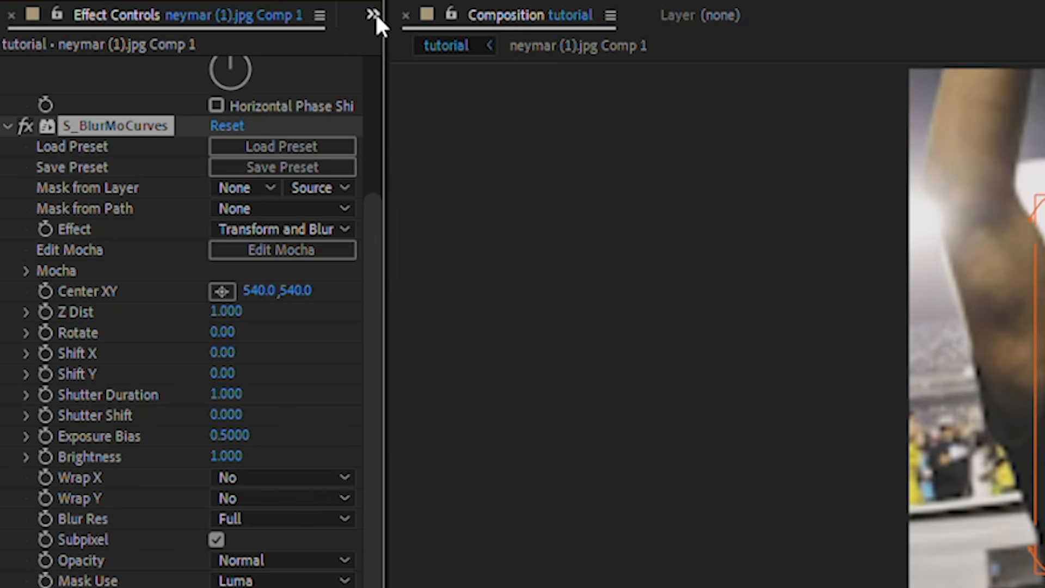
Review the images and compositions listed in the project, and return to the effect settings of neymar (1).jpg Comp 1.
click(374, 12)
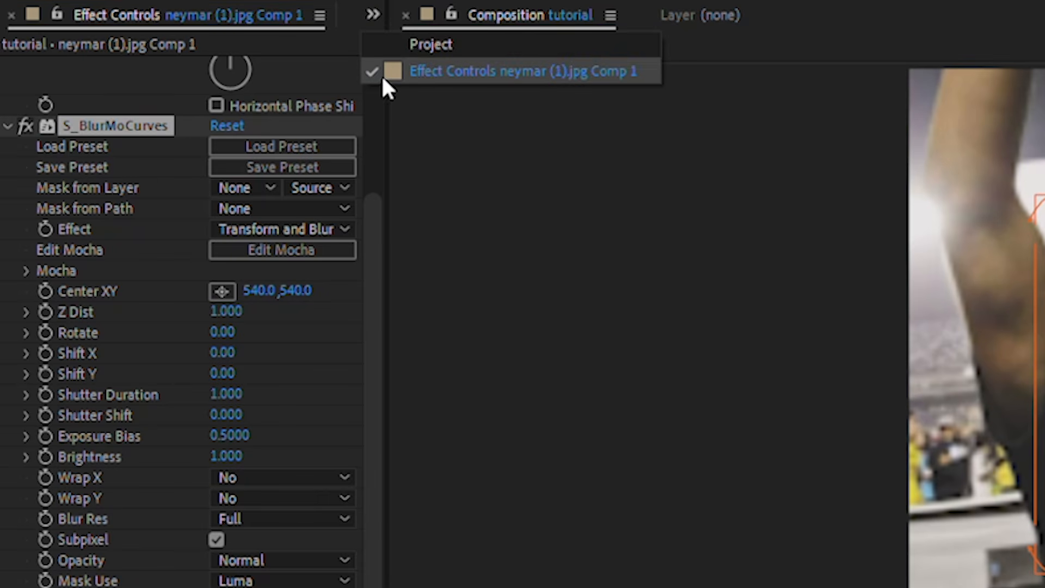
click(429, 46)
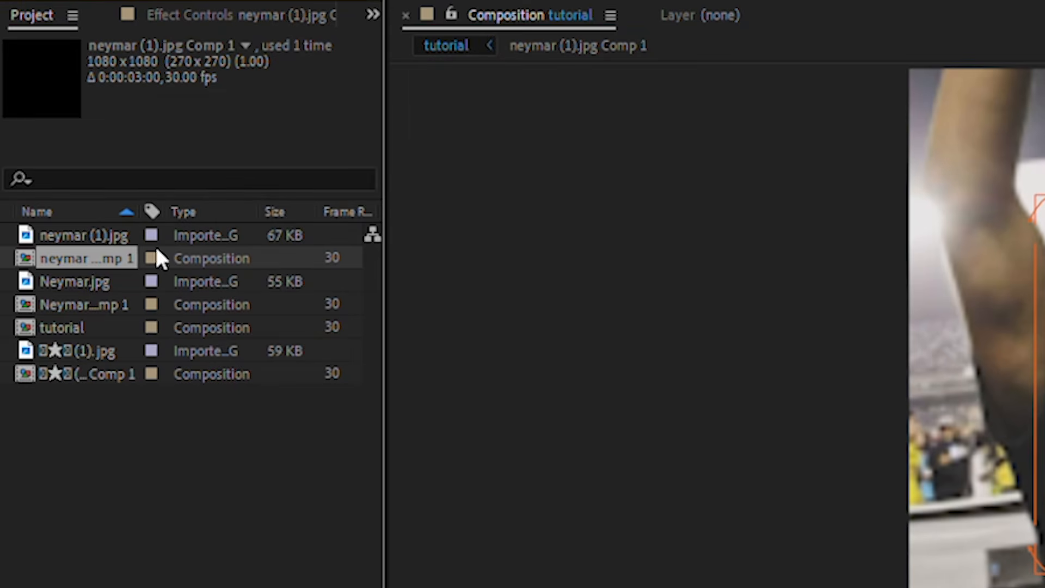
click(93, 284)
click(99, 305)
click(94, 261)
click(103, 235)
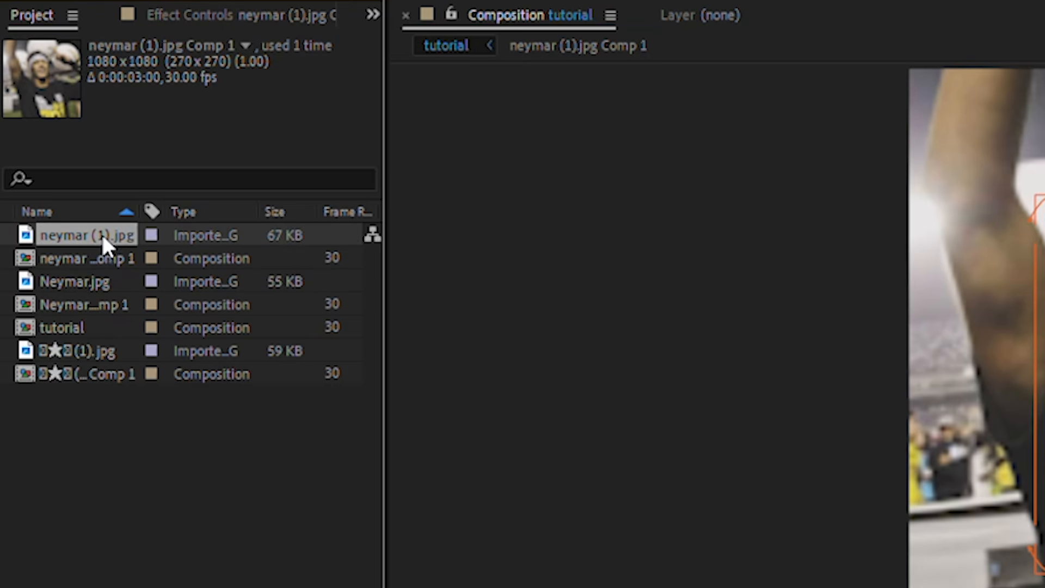
click(97, 305)
right_click(127, 460)
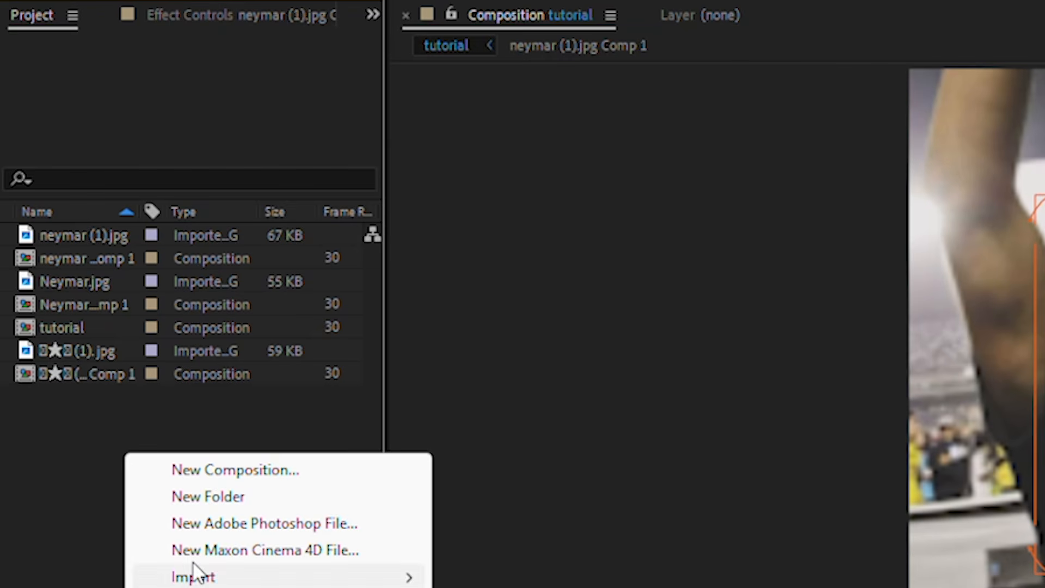
click(91, 422)
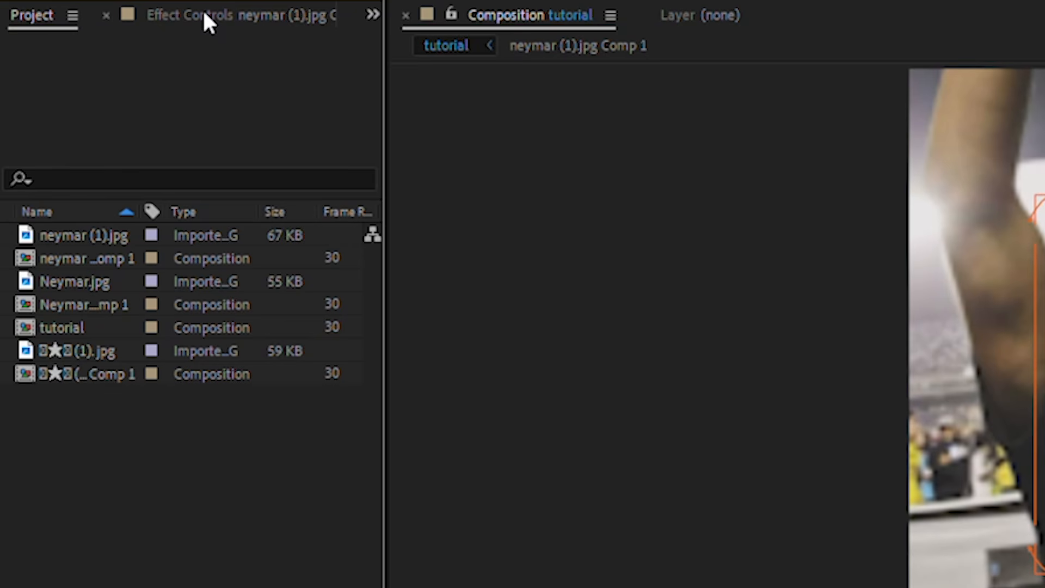
click(113, 8)
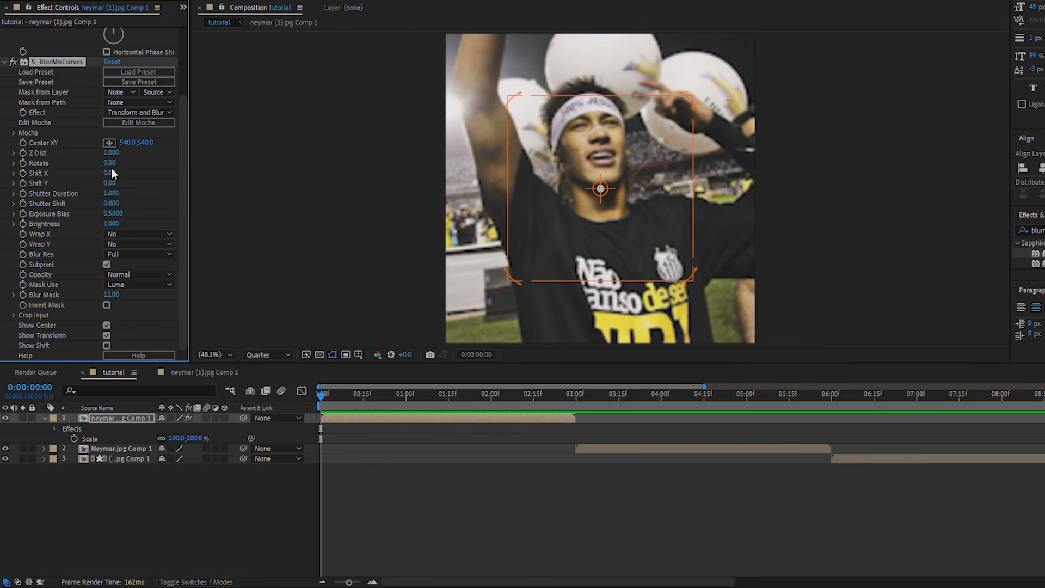
Try shifting the neymar (1).jpg Comp 1 layer partly out of the frame at the first frame, and undo the move.
drag(669, 211, 530, 210)
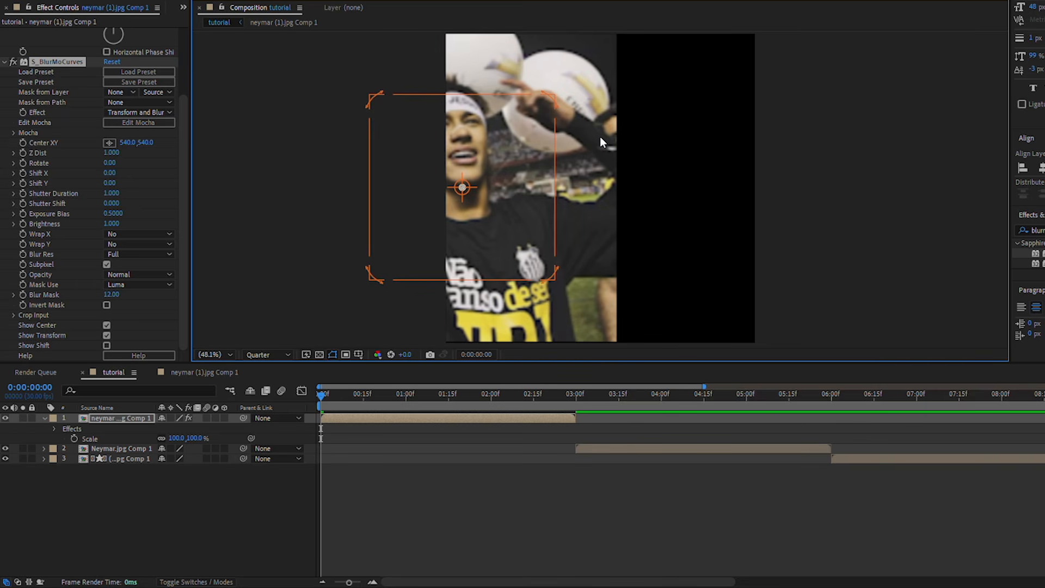
key(ctrl+z)
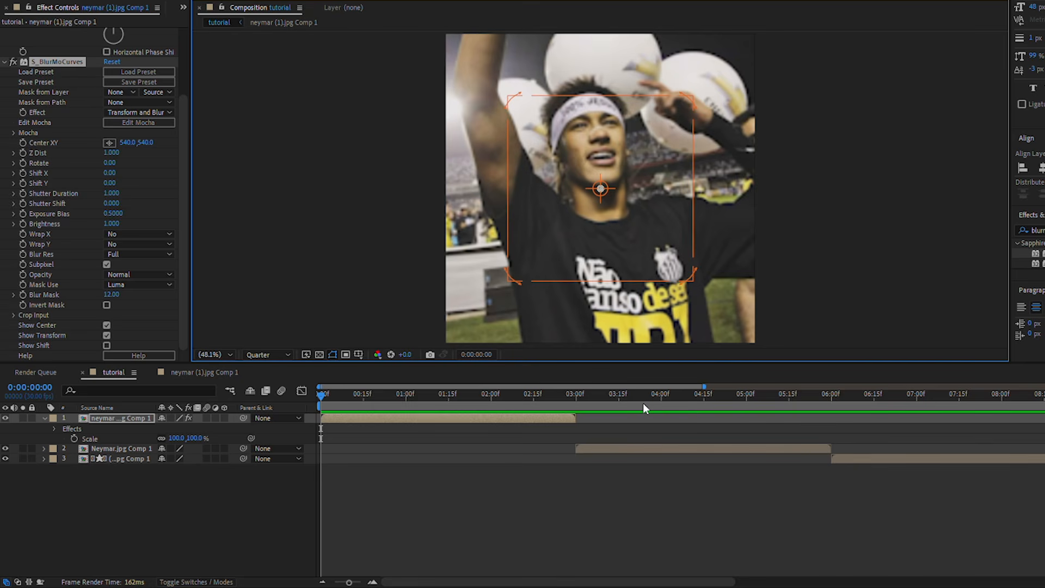
Near the end of neymar (1).jpg Comp 1, shift that layer leftward by almost half the frame, and go to 0:00:03:05.
drag(364, 394, 531, 401)
drag(612, 183, 474, 182)
drag(557, 397, 590, 400)
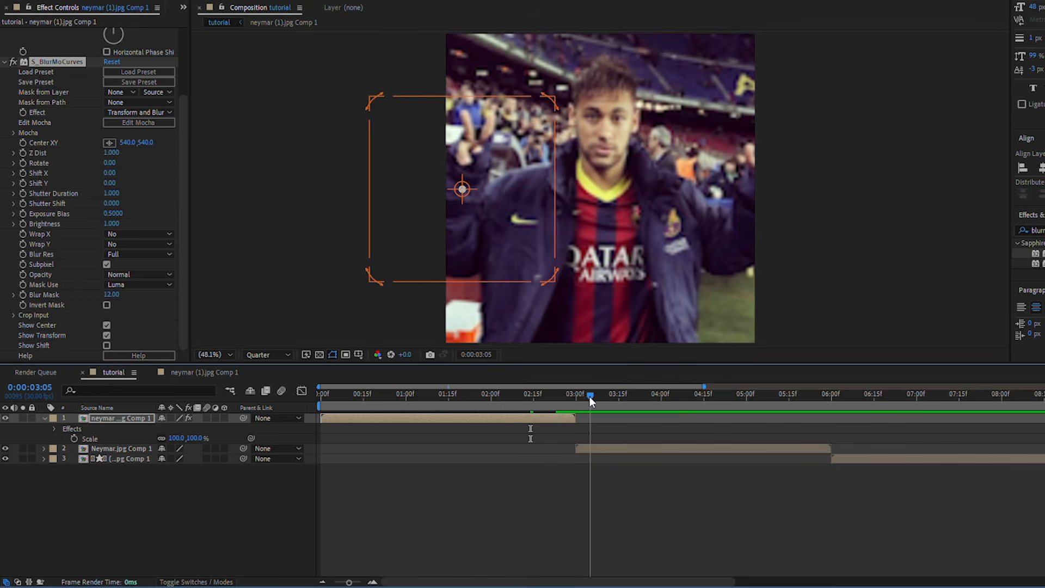
Try shifting the Neymar.jpg Comp 1 layer slightly within the frame, and undo the move.
drag(654, 262, 622, 251)
key(ctrl+z)
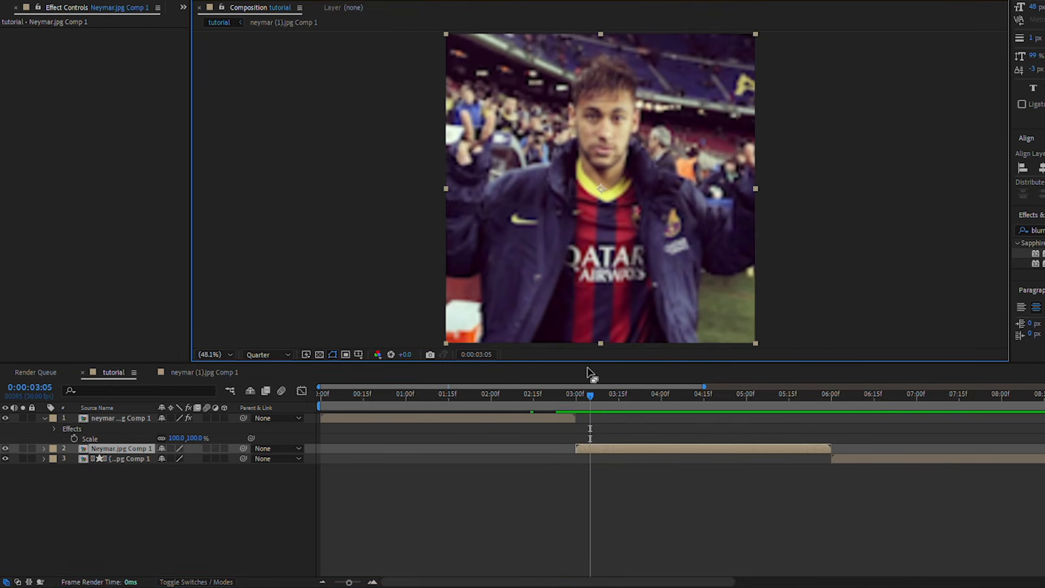
Undo the earlier layer move and keyframe S_BlurMoCurves Shift X at 0 on neymar (1).jpg Comp 1 at 0:00:02:12.
key(ctrl+z)
drag(538, 396, 524, 394)
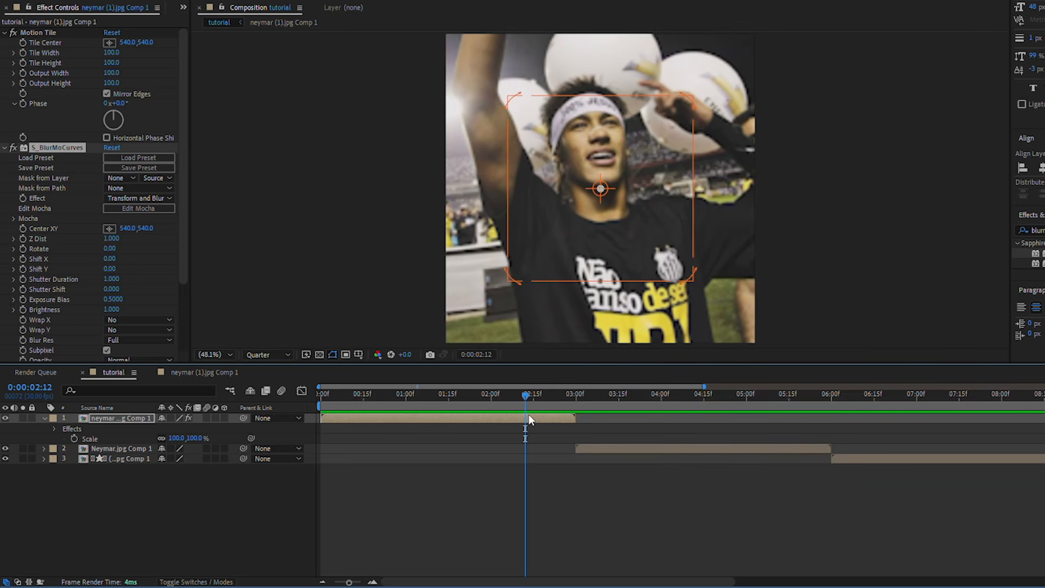
scroll(140, 174, down, 3)
drag(633, 187, 559, 181)
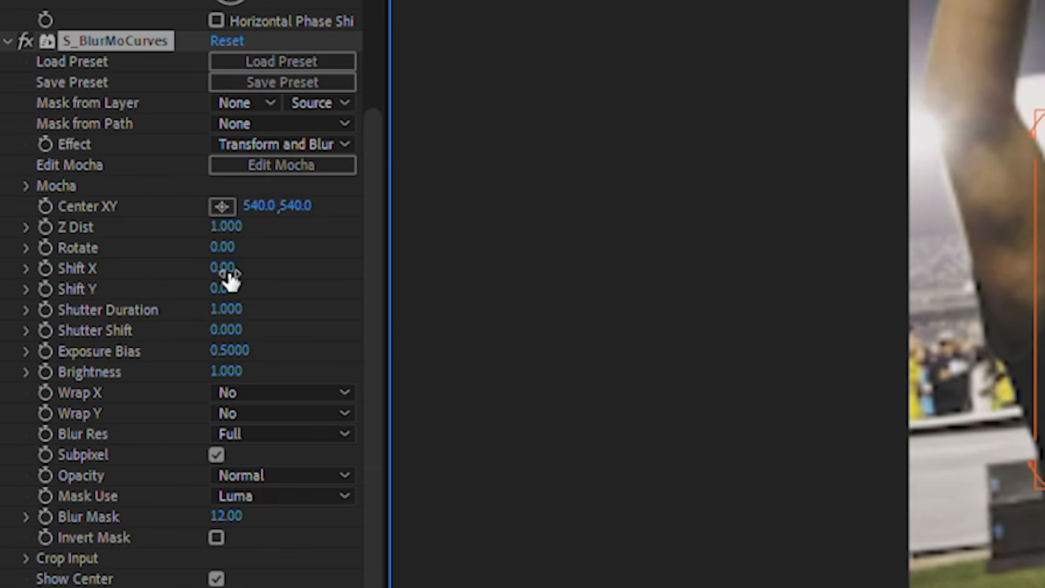
click(44, 268)
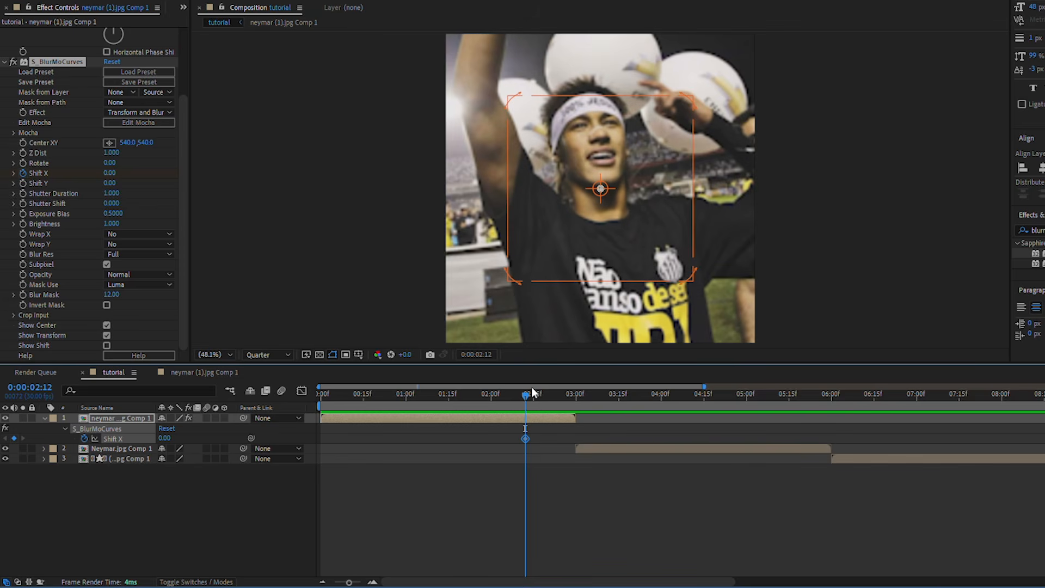
Set Shift X to -240 at 0:00:02:29, the last frame of neymar (1).jpg Comp 1.
drag(531, 391, 570, 391)
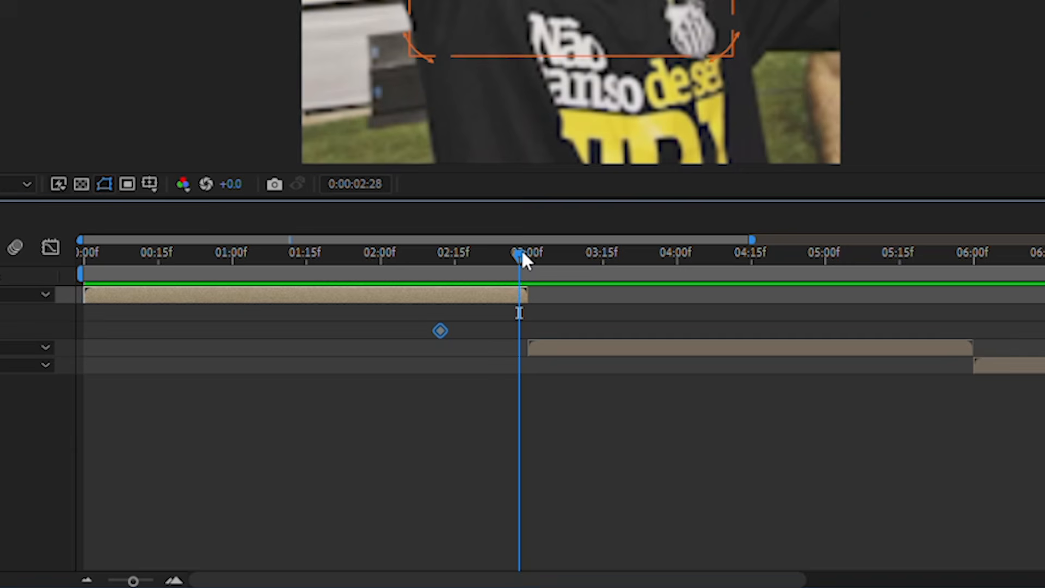
drag(521, 254, 531, 256)
key(Page_Up)
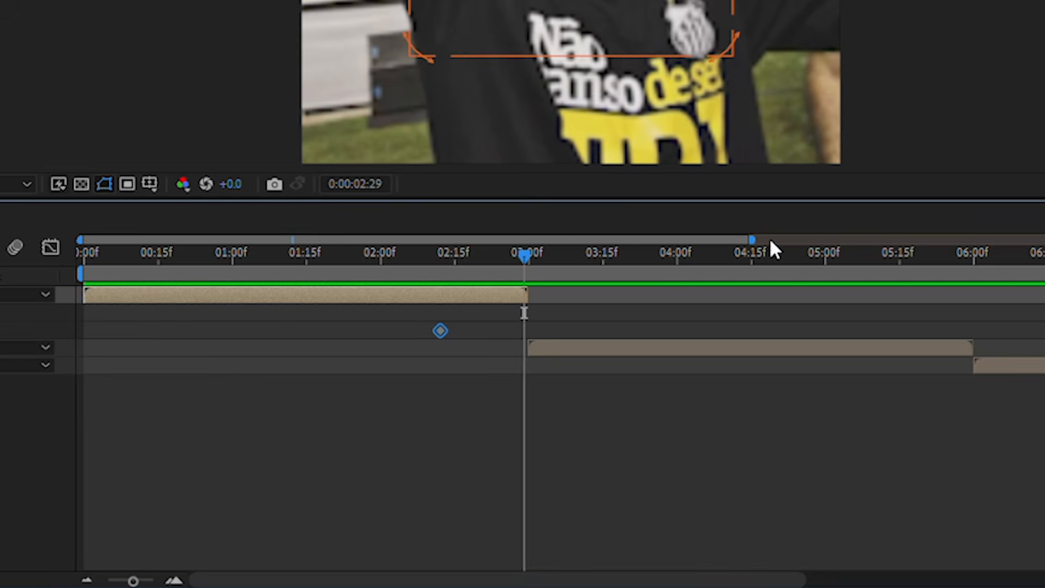
drag(750, 238, 289, 238)
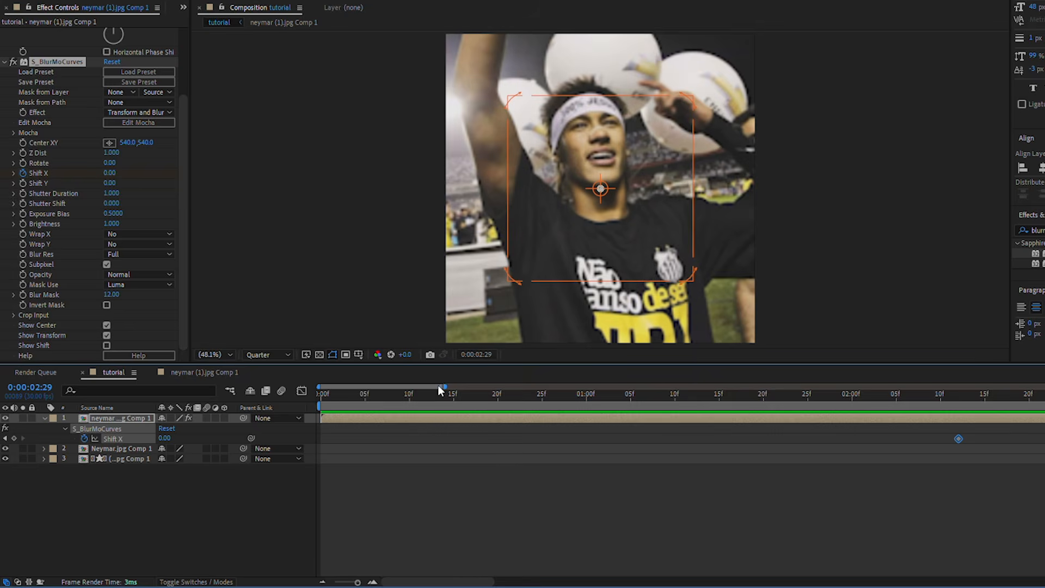
drag(439, 386, 522, 387)
drag(552, 393, 553, 393)
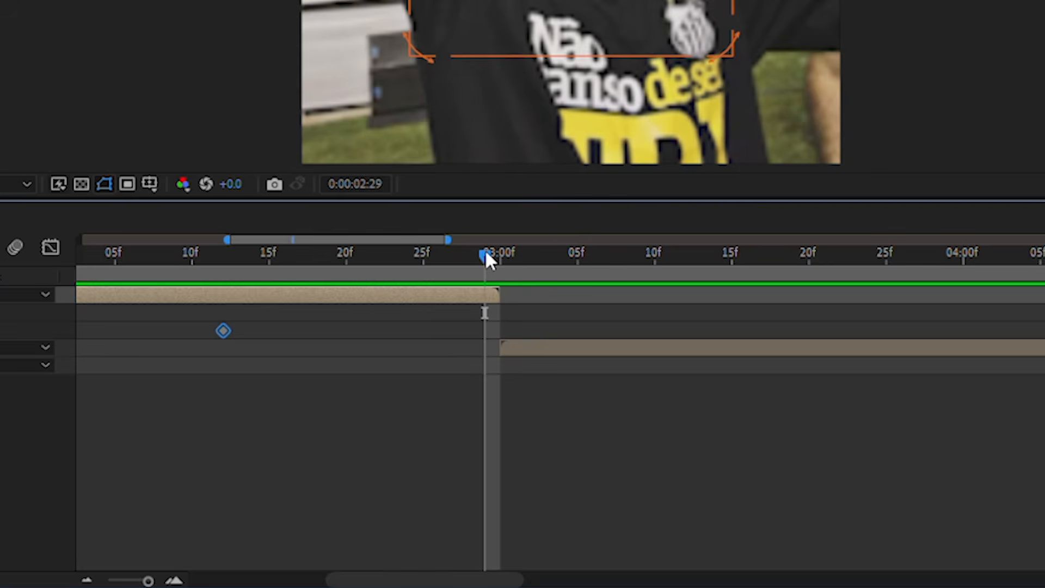
drag(484, 255, 500, 254)
click(504, 345)
click(492, 294)
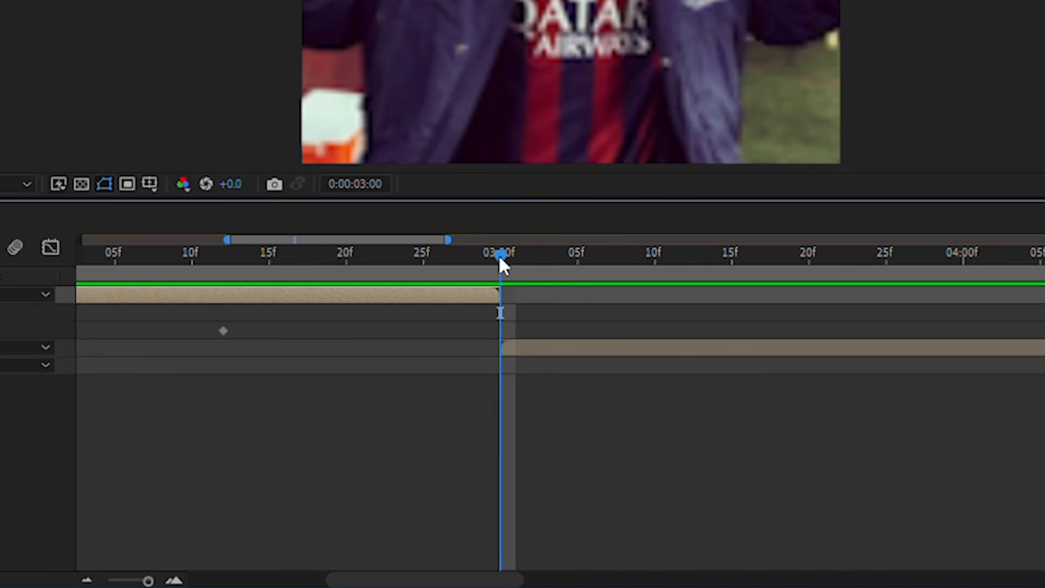
drag(501, 256, 485, 257)
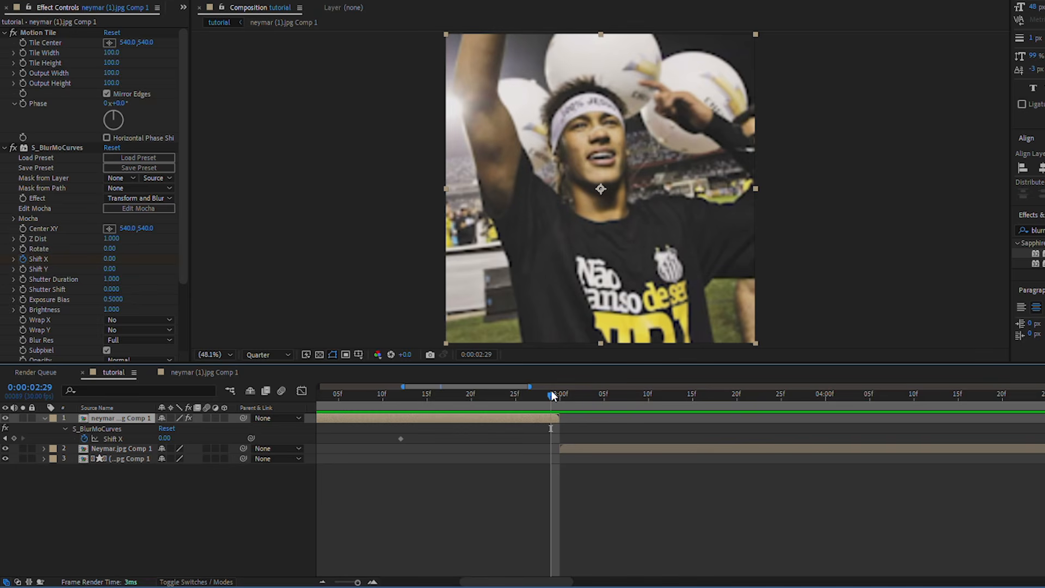
mouse_move(551, 395)
mouse_down()
mouse_move(560, 395)
mouse_move(551, 395)
mouse_up()
drag(166, 441, 166, 441)
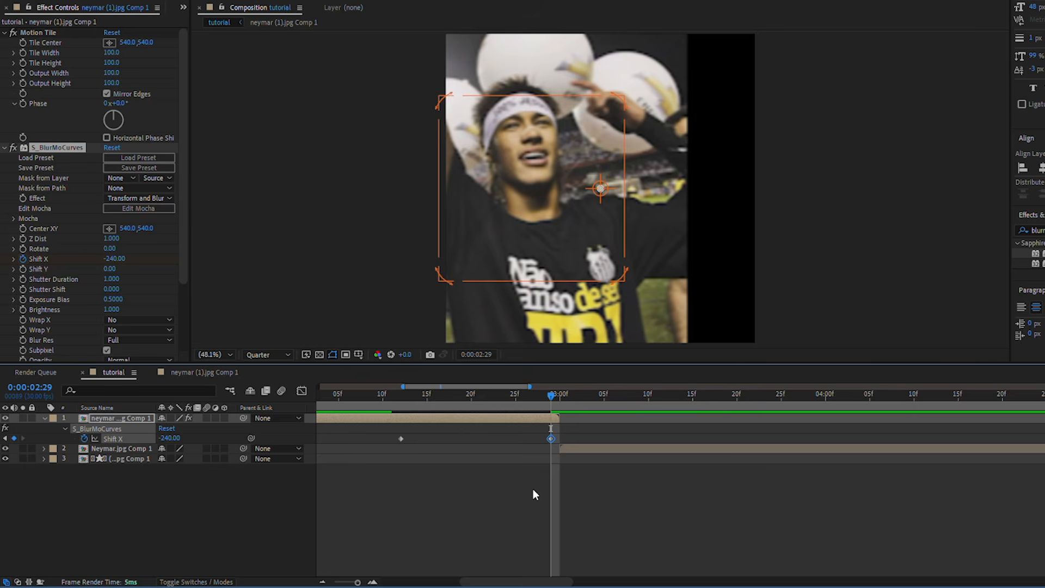
Deselect the layer and play back the Shift X animation from the start of the composition.
click(929, 418)
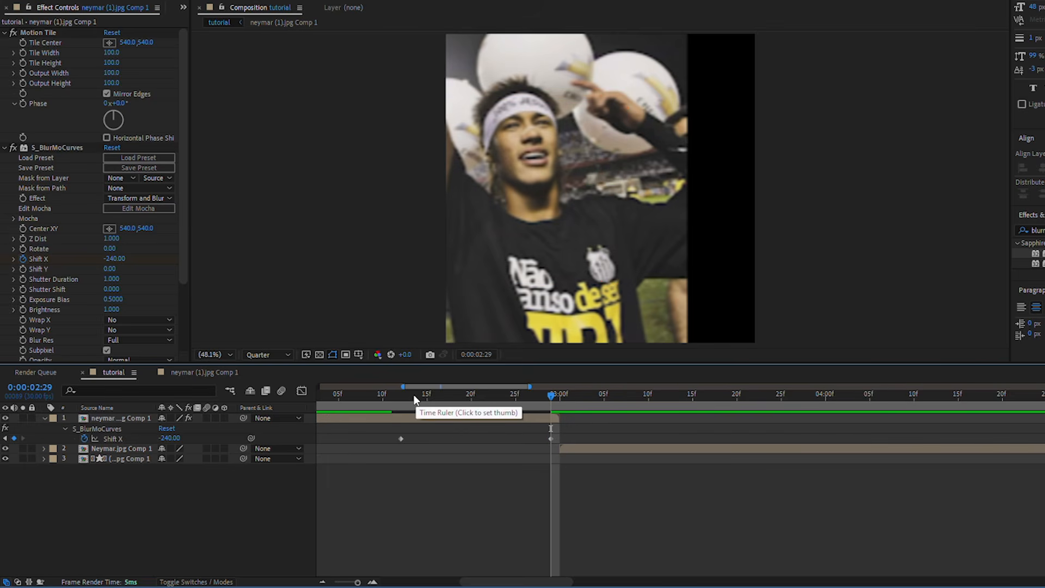
key(space)
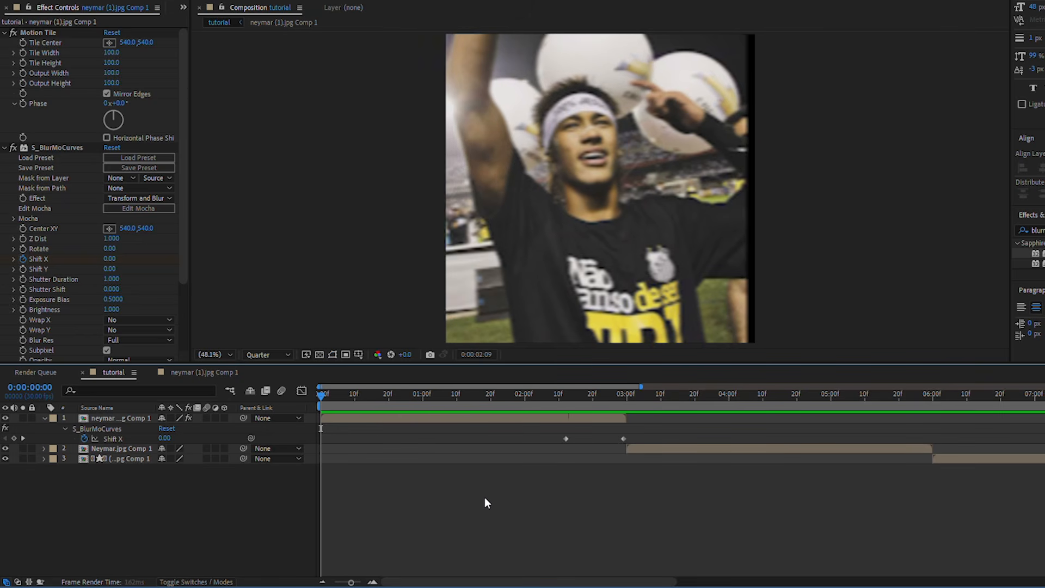
key(space)
At 0:00:02:29, set both Wrap X and Wrap Y of S_BlurMoCurves to Reflect.
click(624, 404)
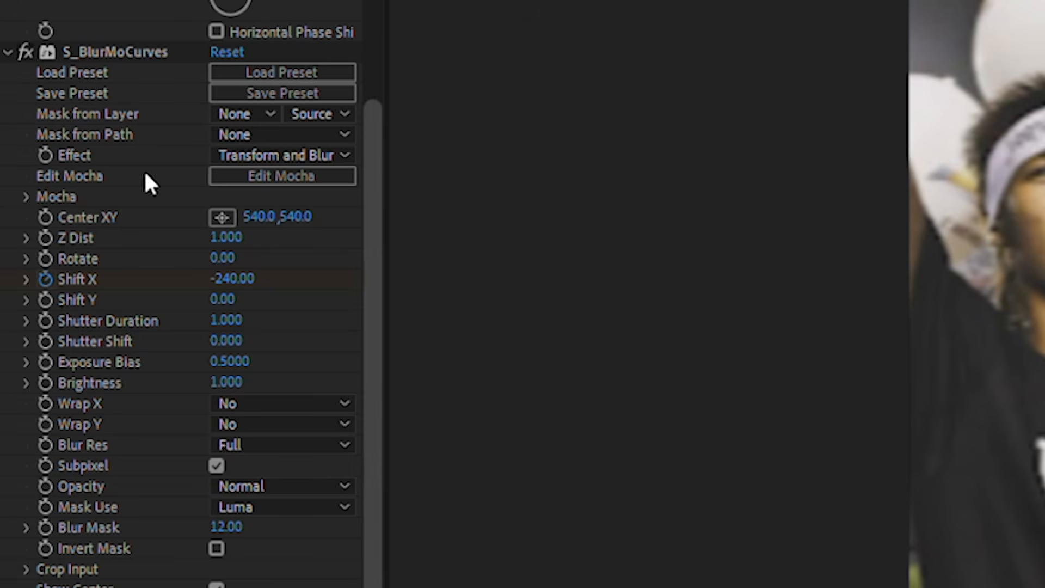
scroll(202, 356, down, 1)
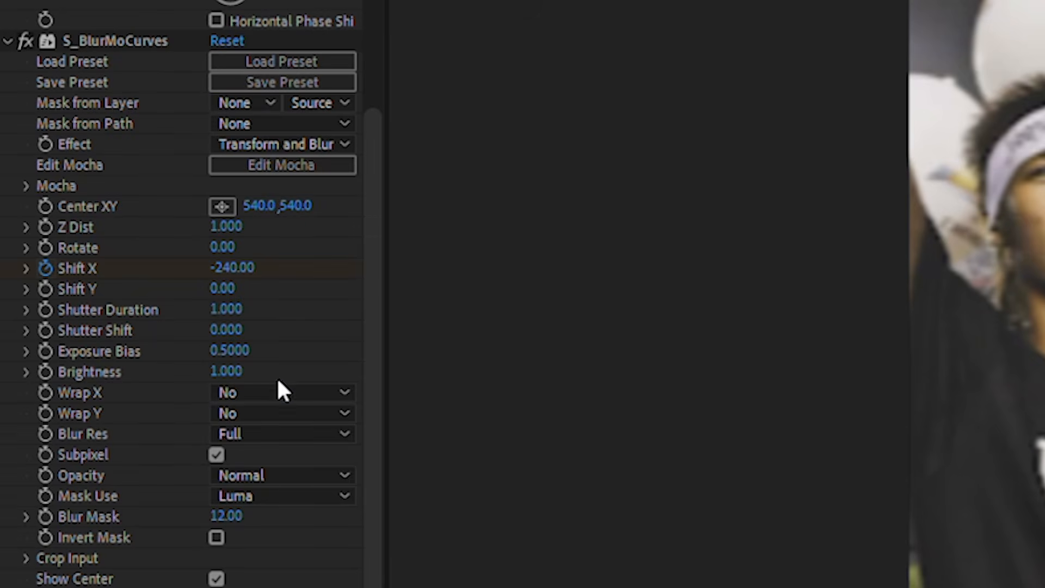
click(256, 395)
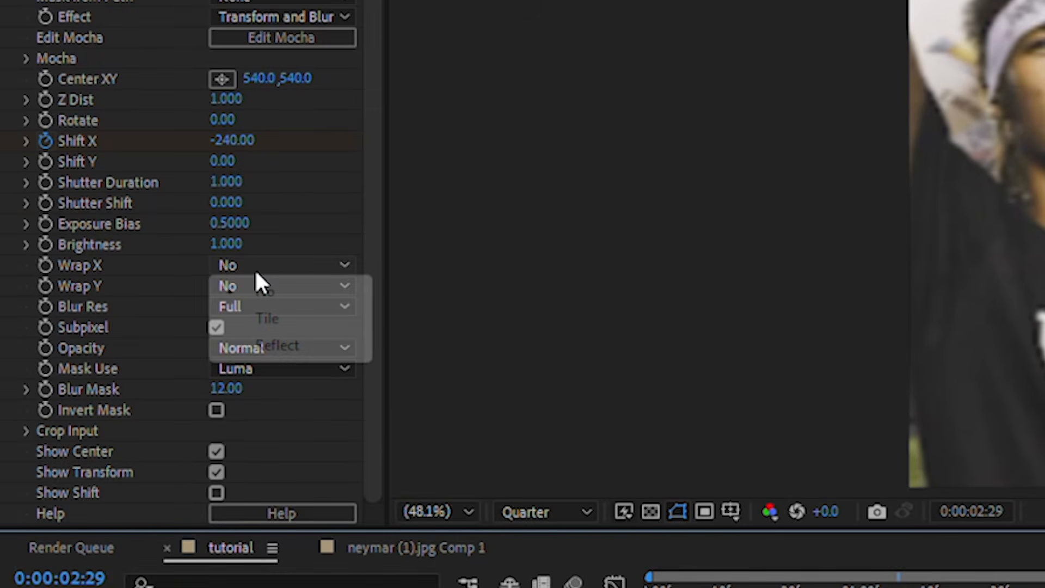
click(281, 347)
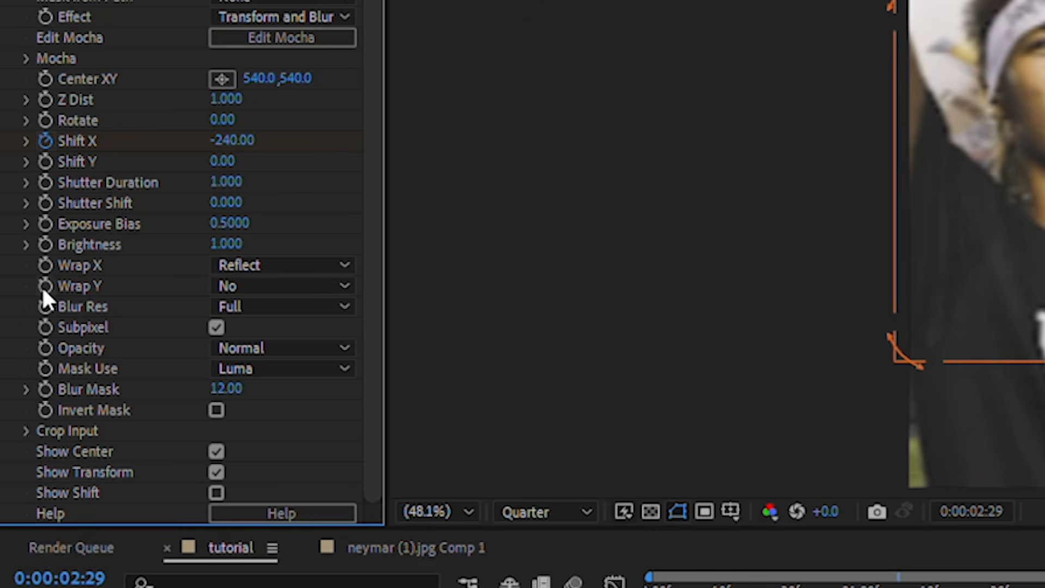
click(288, 288)
click(298, 364)
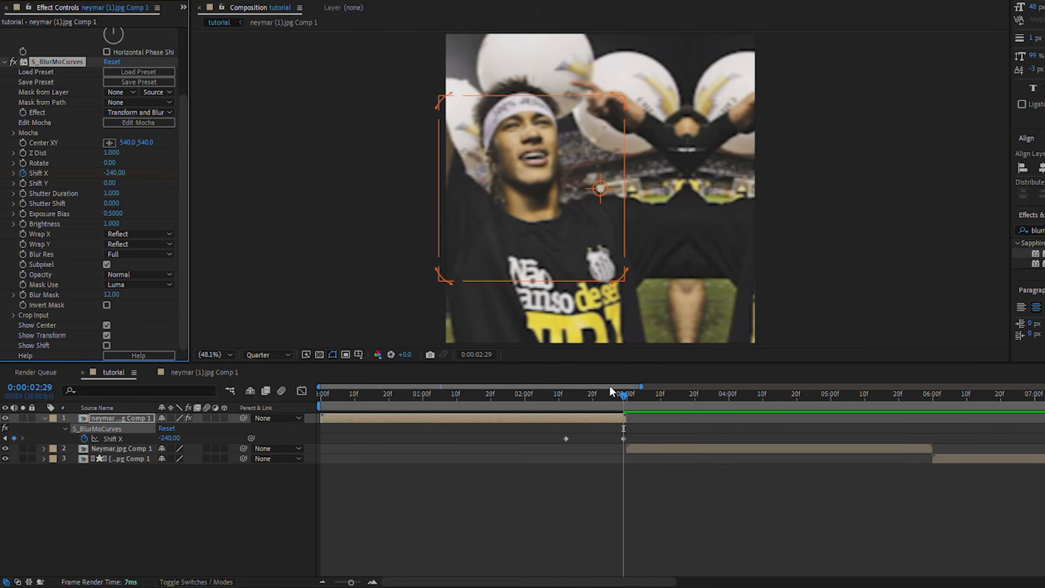
Play back the transition with reflected edges from 0:00:01:26, and go to 0:00:02:22.
drag(609, 385, 508, 386)
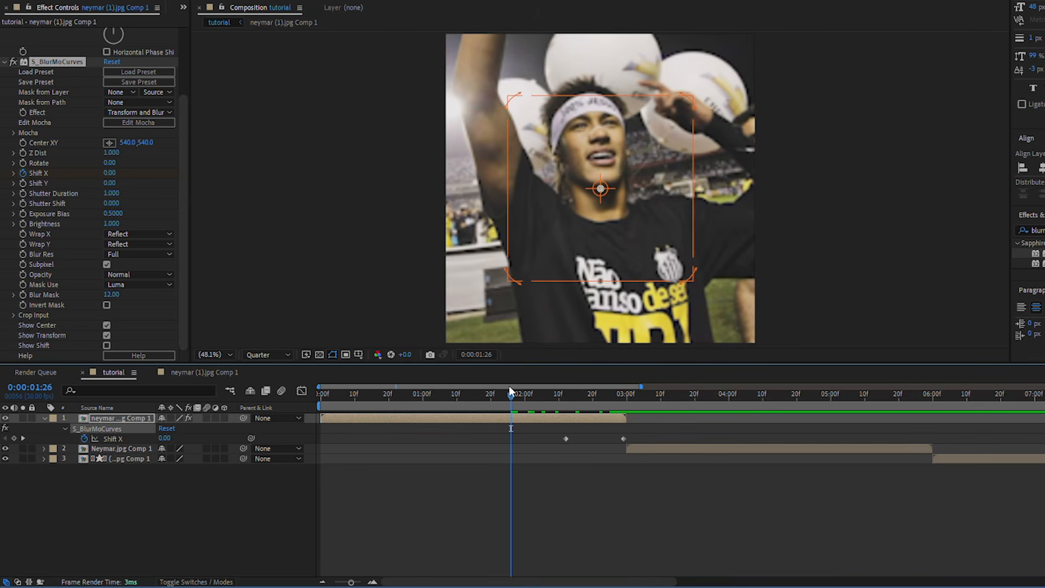
key(space)
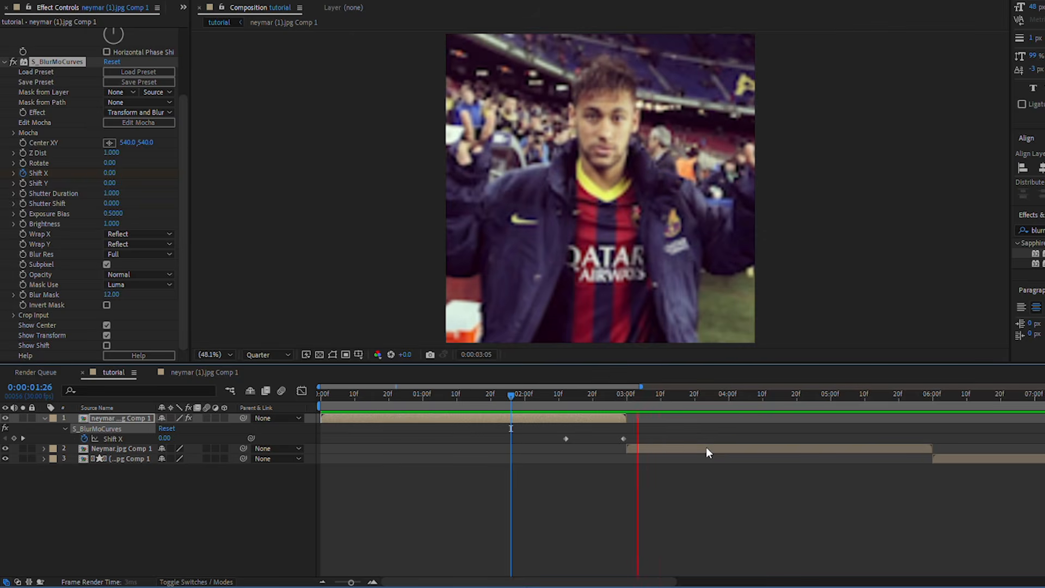
click(600, 395)
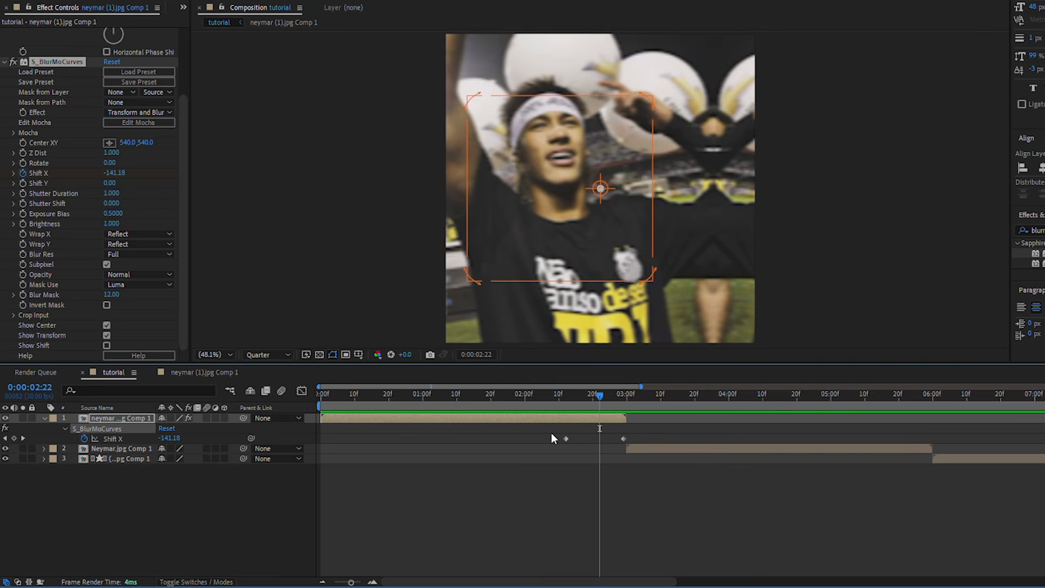
Apply Easy Ease to both Shift X keyframes of neymar (1).jpg Comp 1.
drag(551, 433, 632, 439)
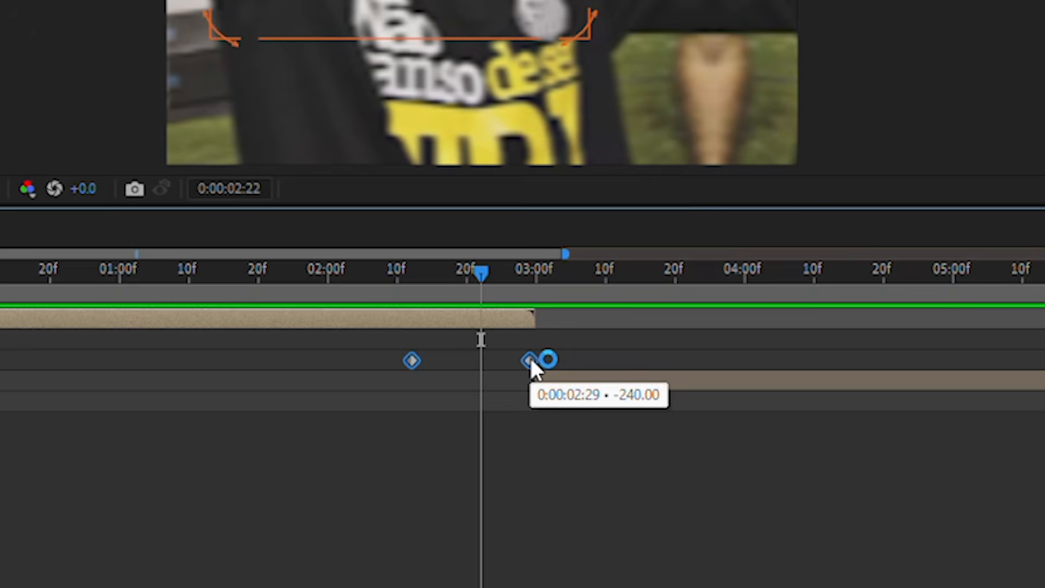
right_click(530, 361)
mouse_move(665, 360)
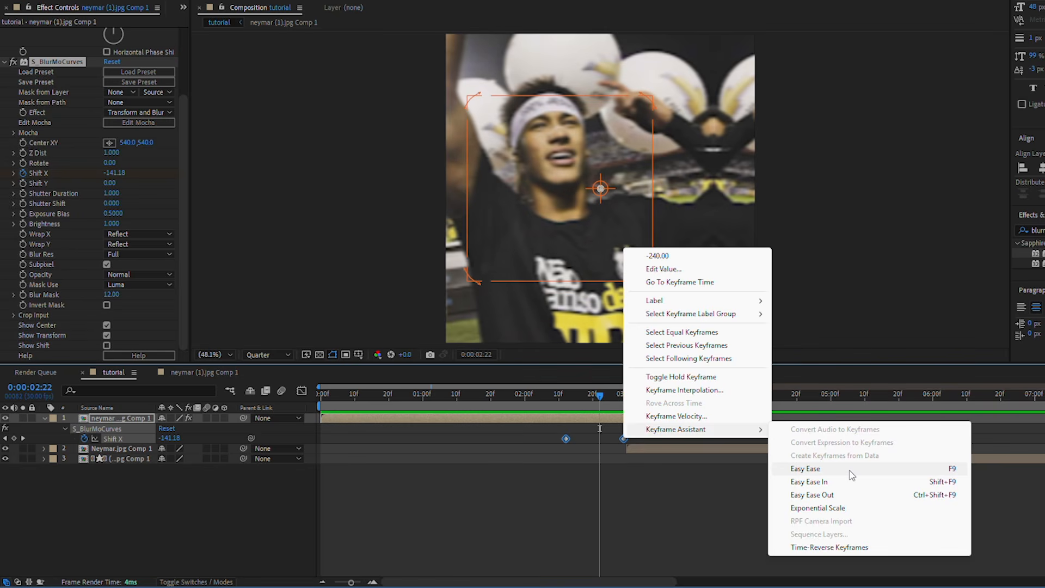
click(850, 475)
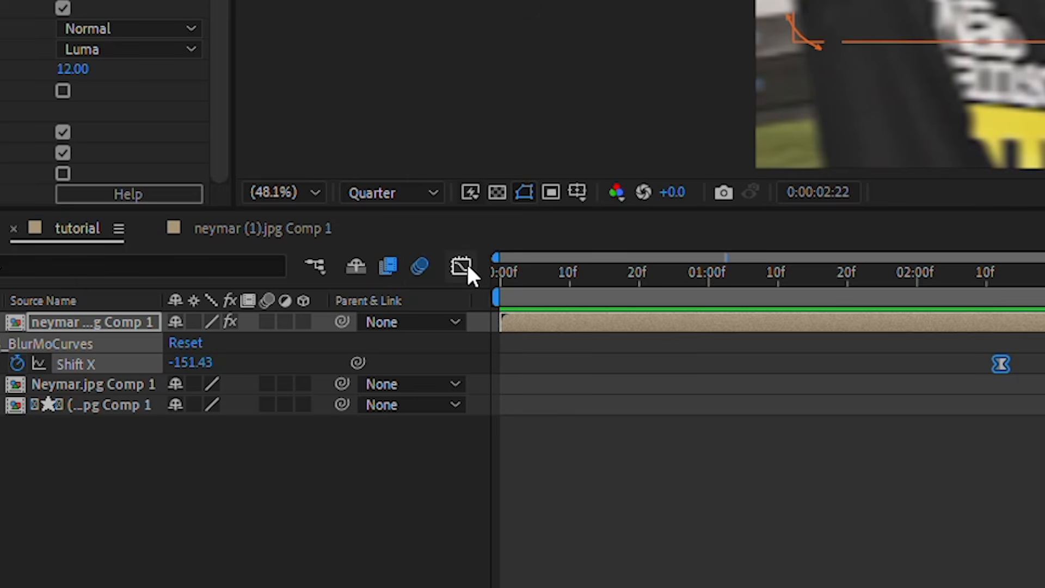
Reshape the Shift X value graph to start slowly and end steeply, extending the first handle to about 0:00:02:27 and raising the final keyframe's handle.
click(460, 266)
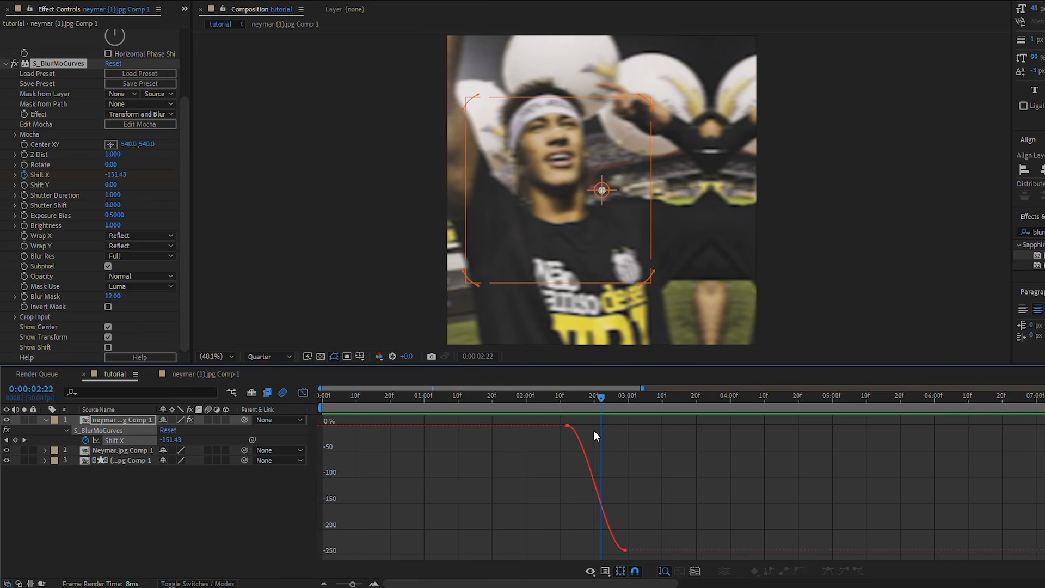
drag(642, 388, 528, 400)
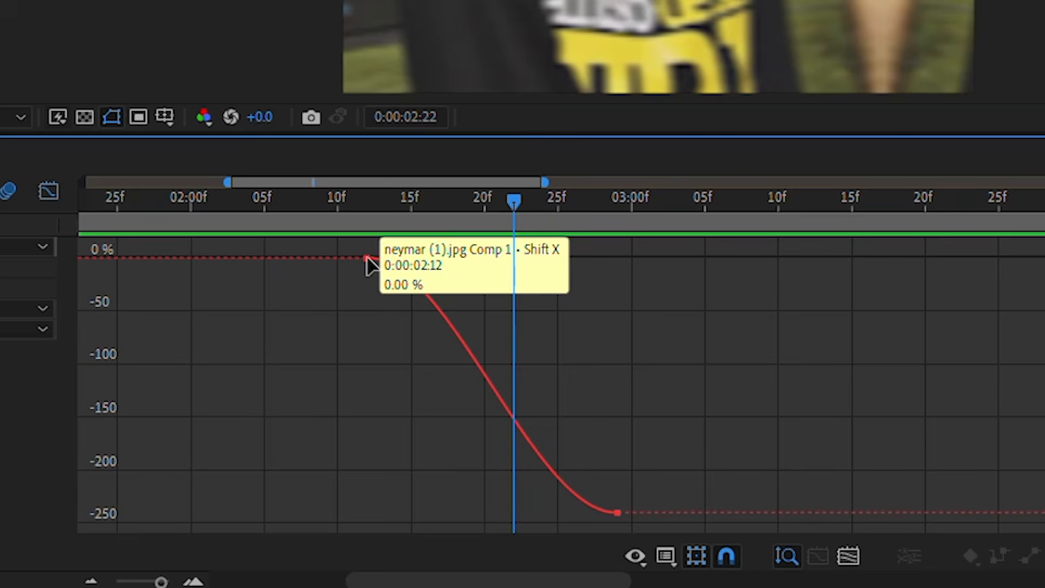
click(457, 425)
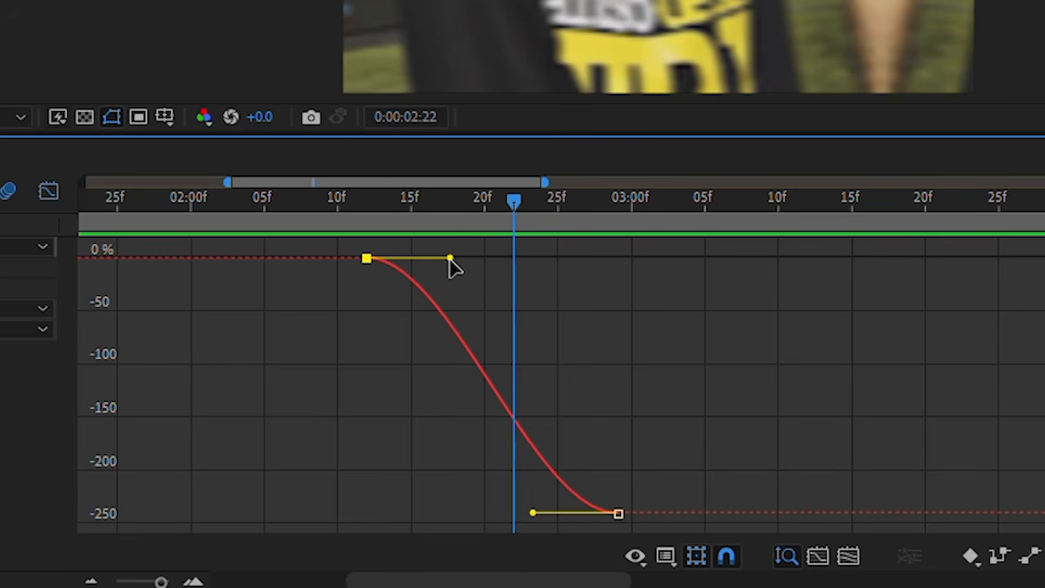
drag(450, 260, 584, 269)
click(534, 512)
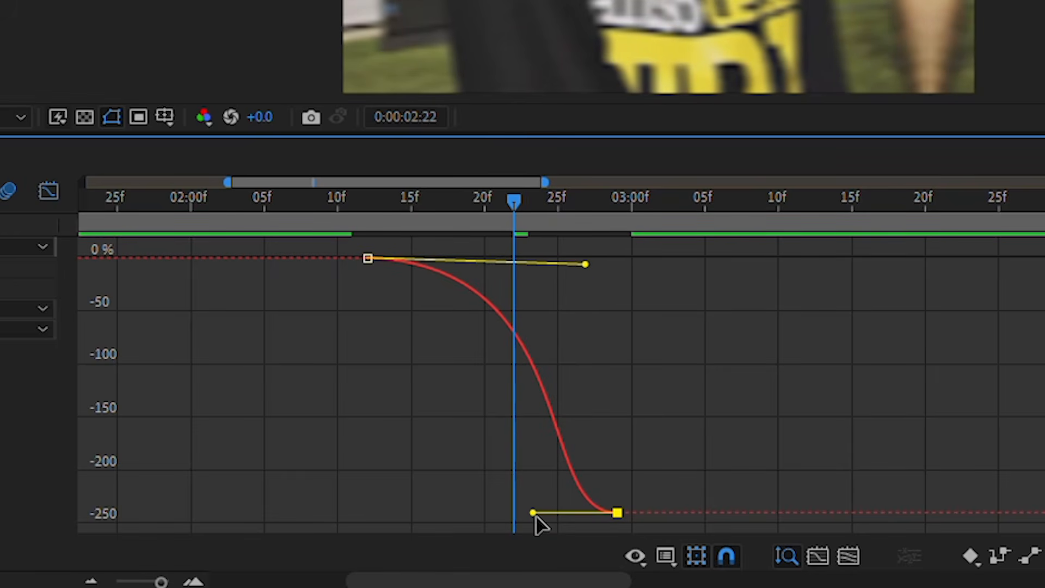
drag(536, 516, 652, 445)
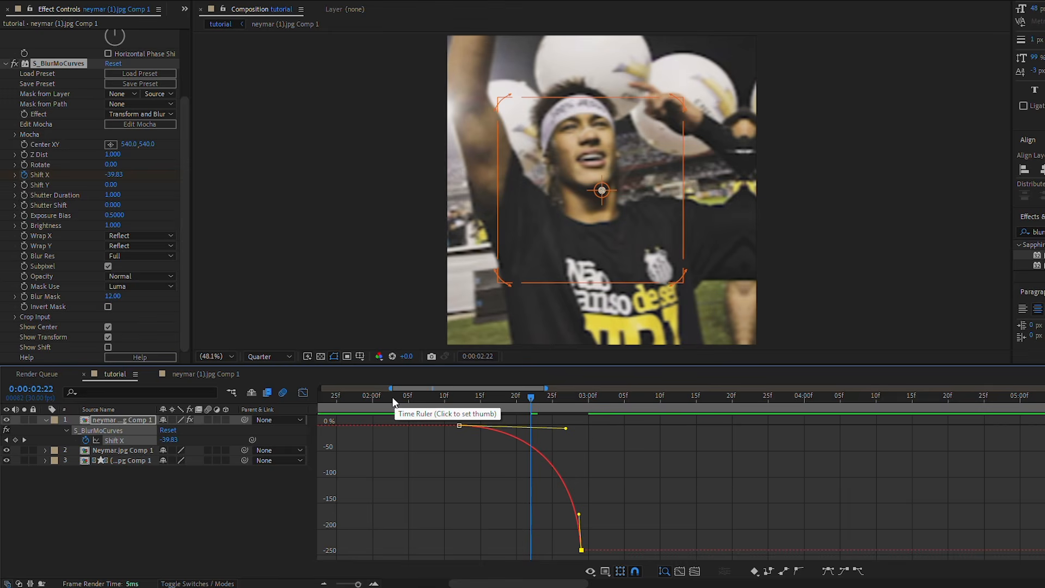
Examine how the image moves along the Shift X curve between 0:00:02:03 and 0:00:03:10, and return to the keyframe view.
click(394, 398)
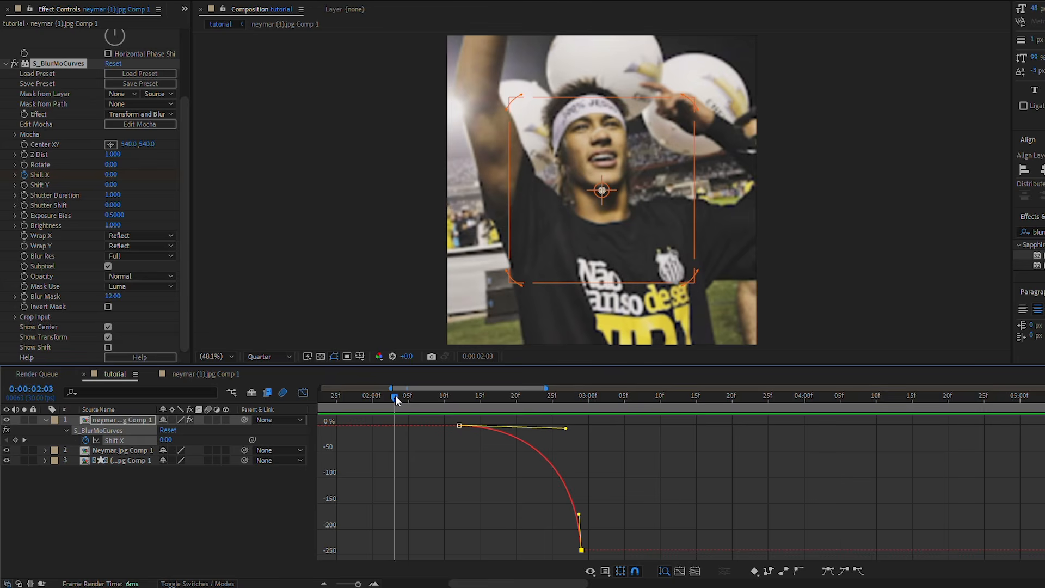
drag(395, 398, 596, 558)
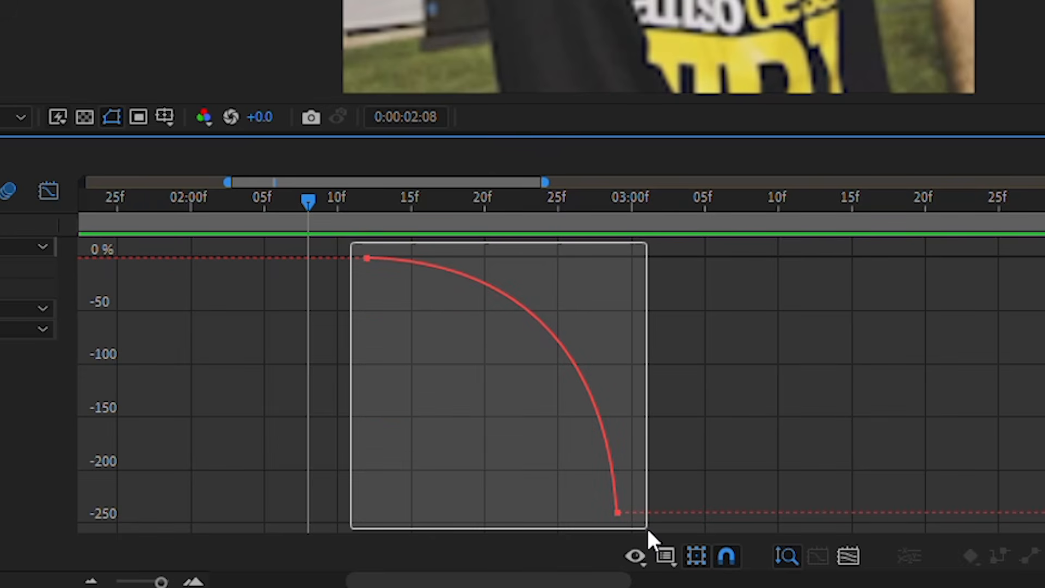
drag(645, 527, 646, 527)
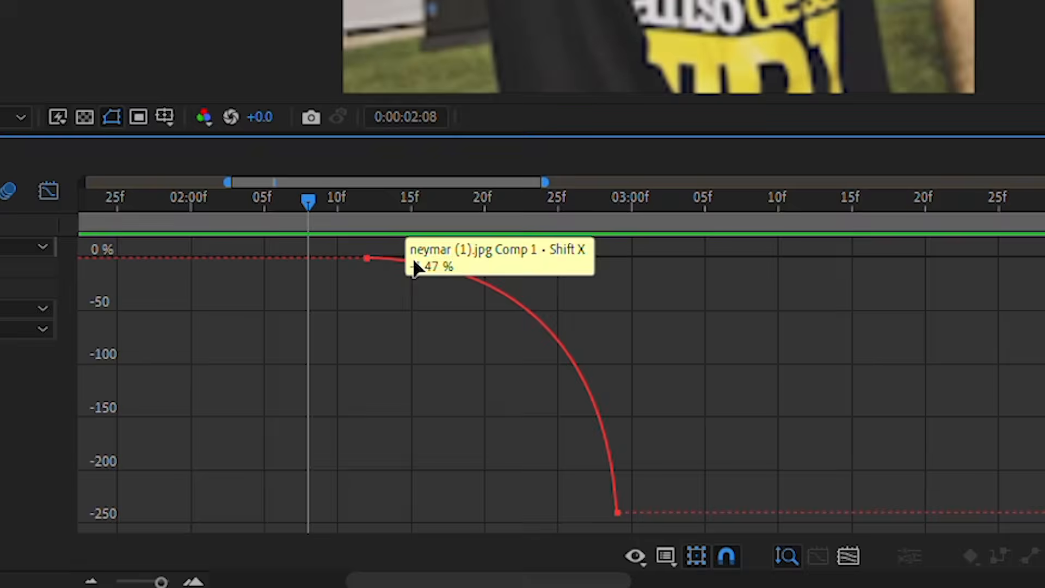
drag(366, 202, 543, 214)
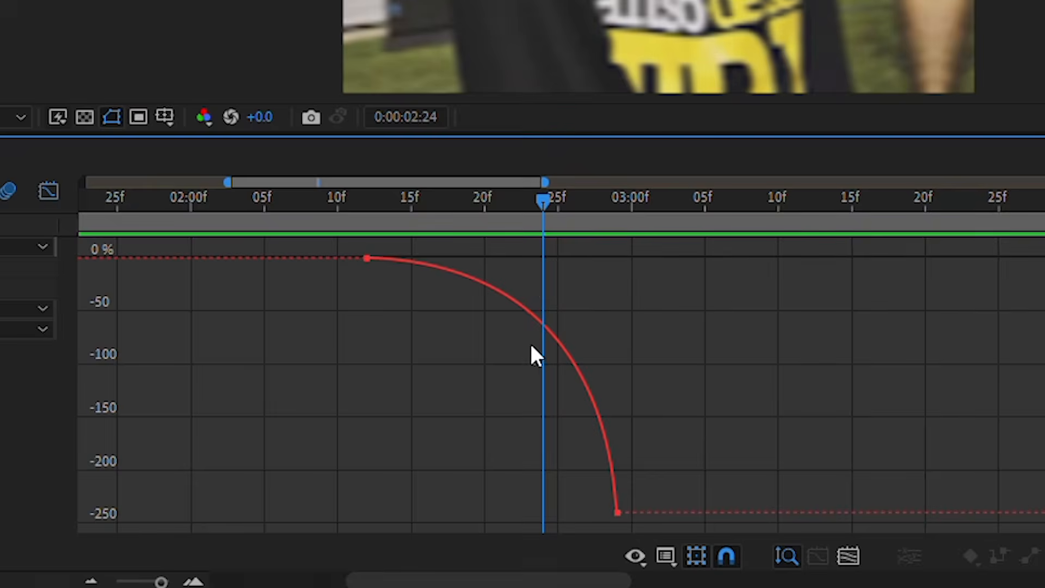
click(539, 322)
click(634, 501)
key(Page_Down)
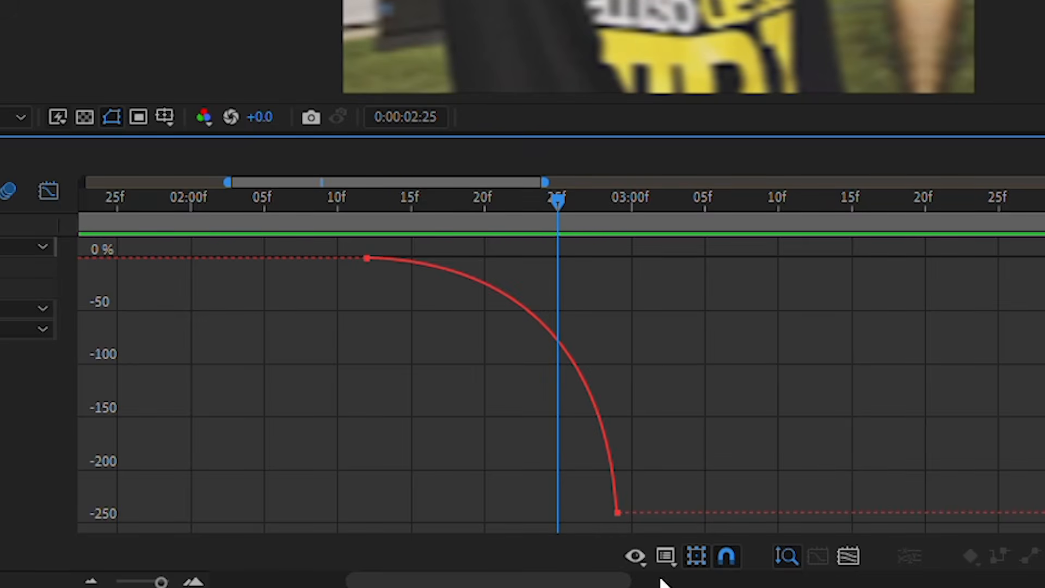
drag(556, 202, 646, 212)
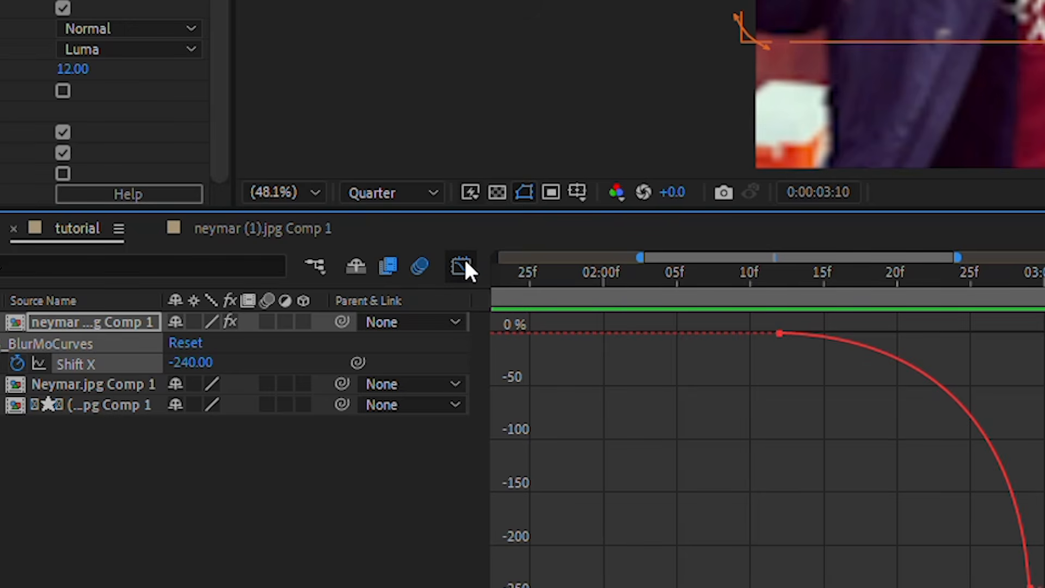
click(464, 265)
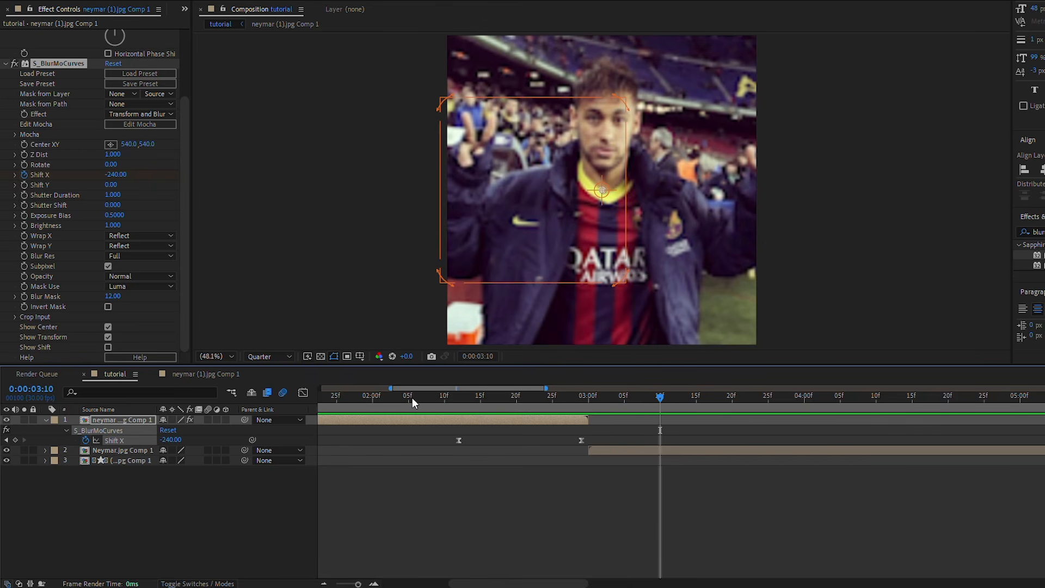
At 0:00:03:00, set the S_BlurMoCurves Shift X keyframe of Neymar.jpg Comp 1 to 230.
click(413, 401)
key(space)
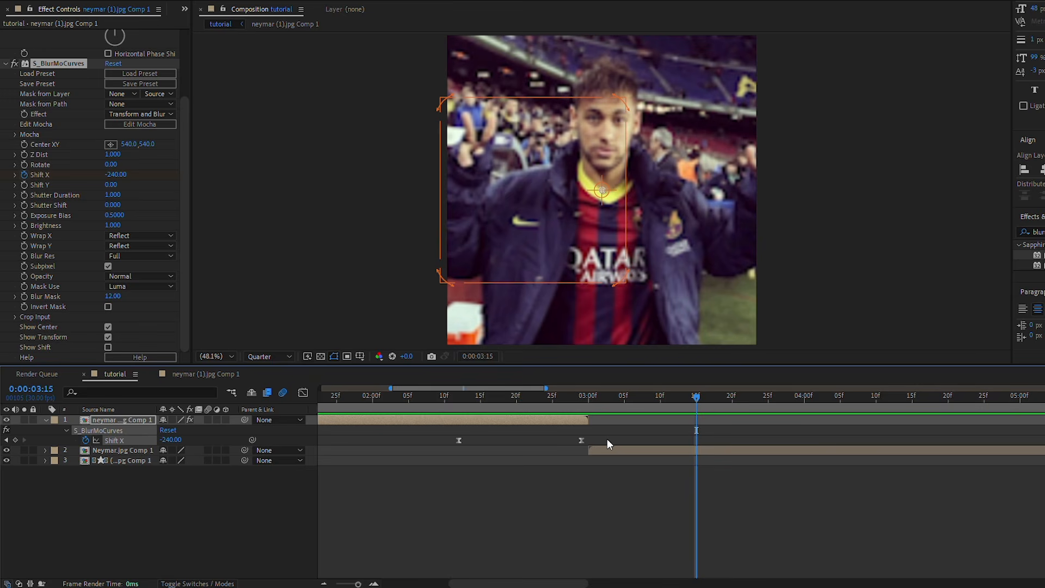
click(587, 397)
click(606, 450)
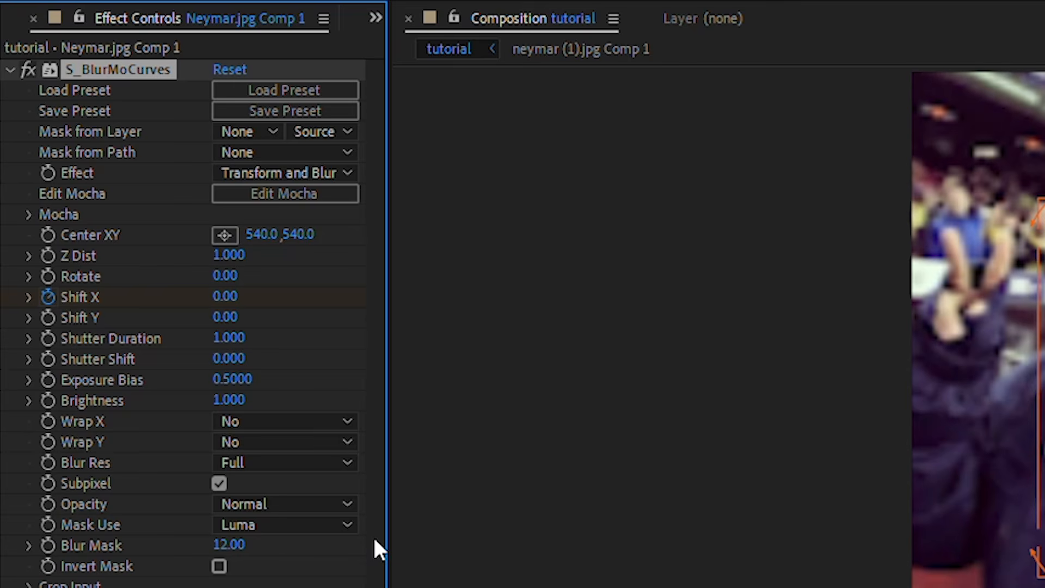
drag(229, 297, 201, 294)
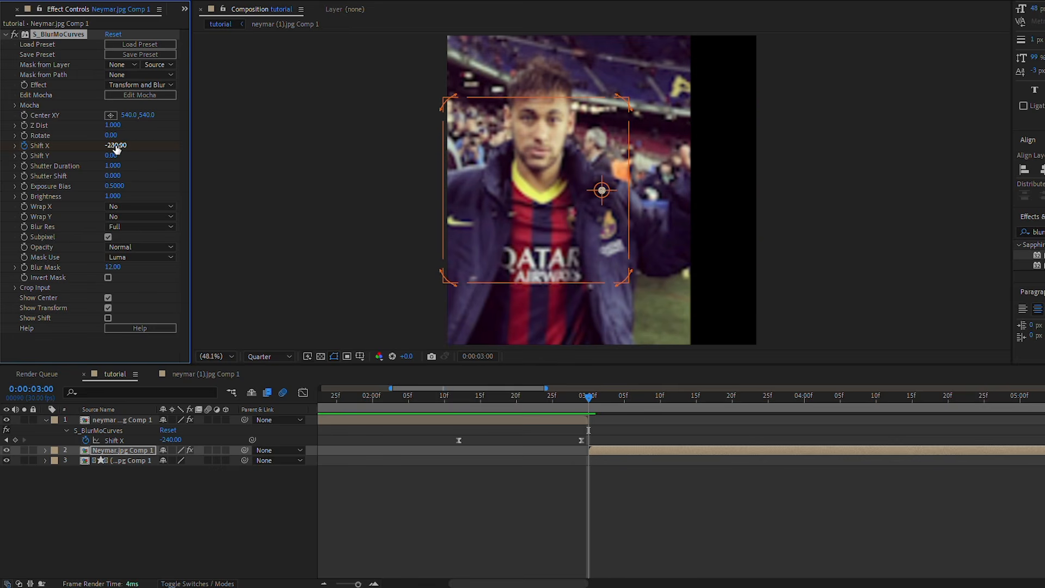
drag(116, 148, 120, 153)
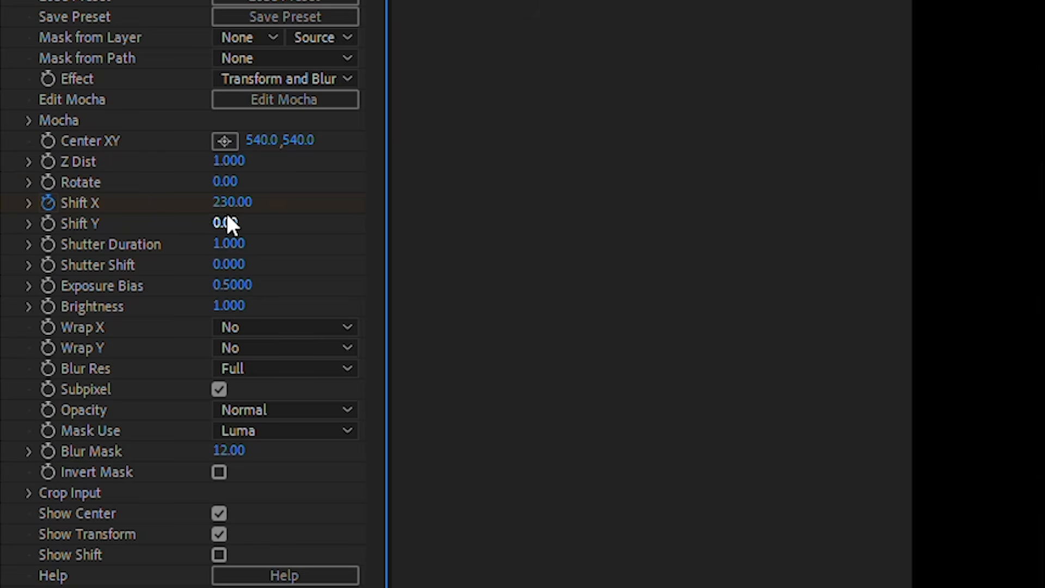
Set both Wrap X and Wrap Y of Neymar.jpg Comp 1's S_BlurMoCurves effect to Reflect.
click(308, 327)
click(267, 409)
click(268, 348)
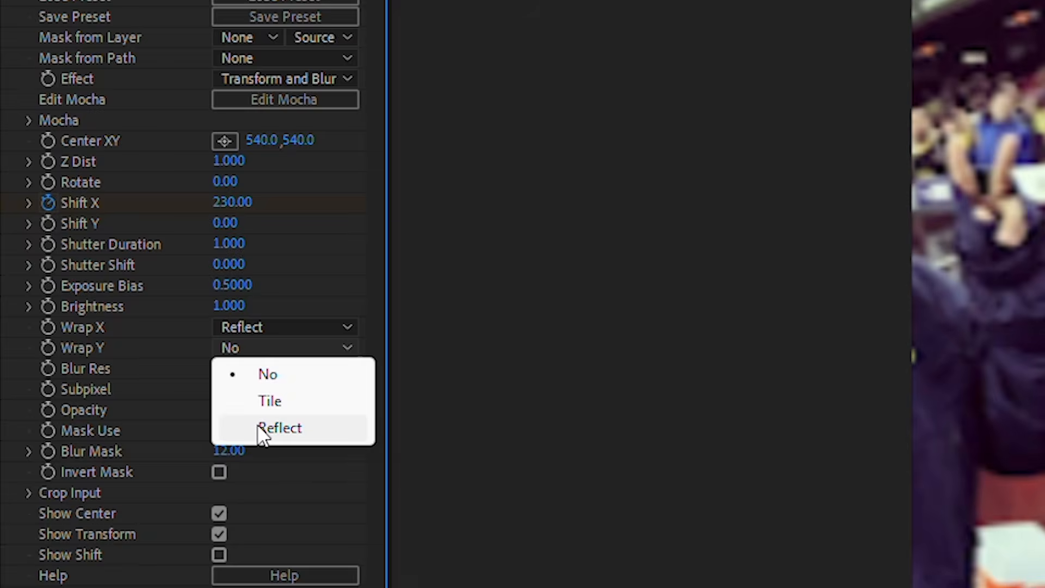
click(263, 428)
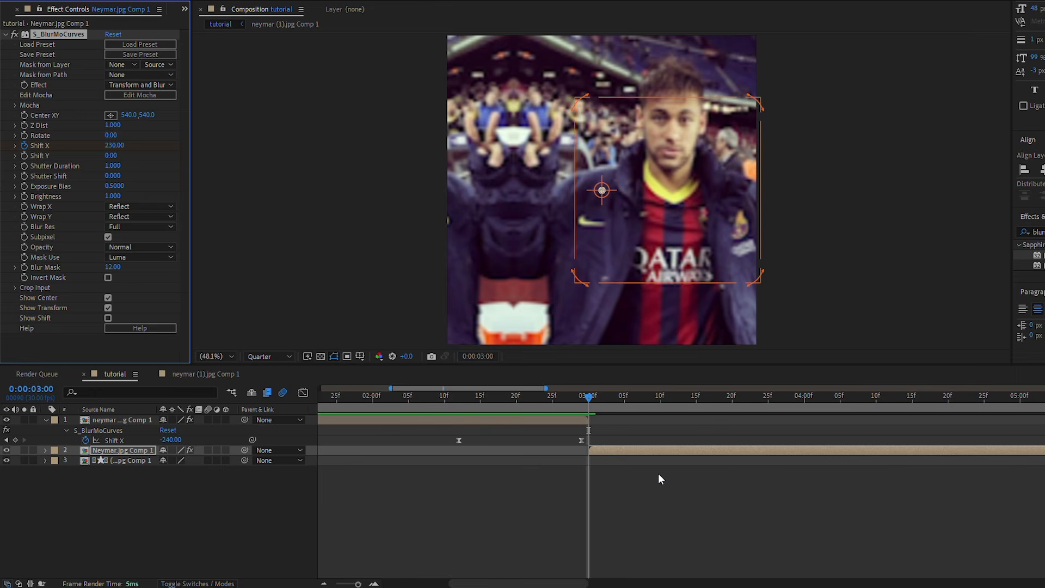
Reveal the keyframes of Neymar.jpg Comp 1 and add a Shift X keyframe of 0 at 0:00:03:15.
key(u)
drag(681, 395, 711, 402)
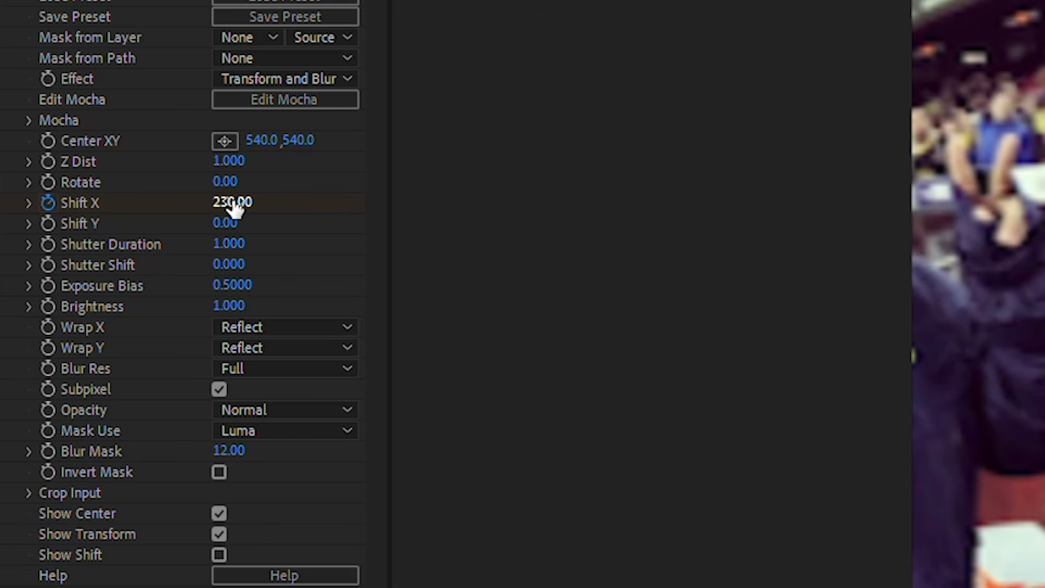
click(233, 204)
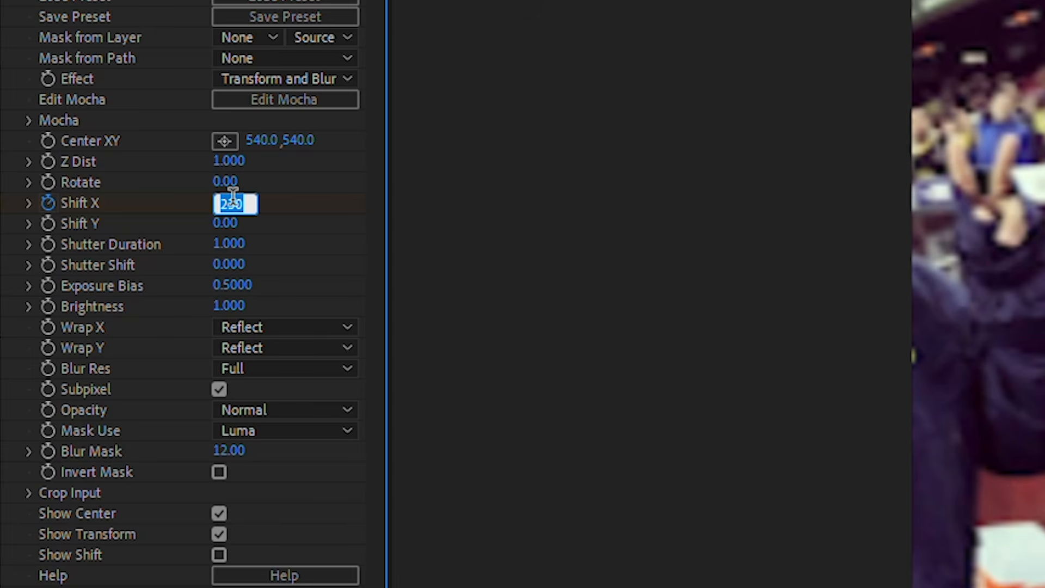
text(0)
key(Return)
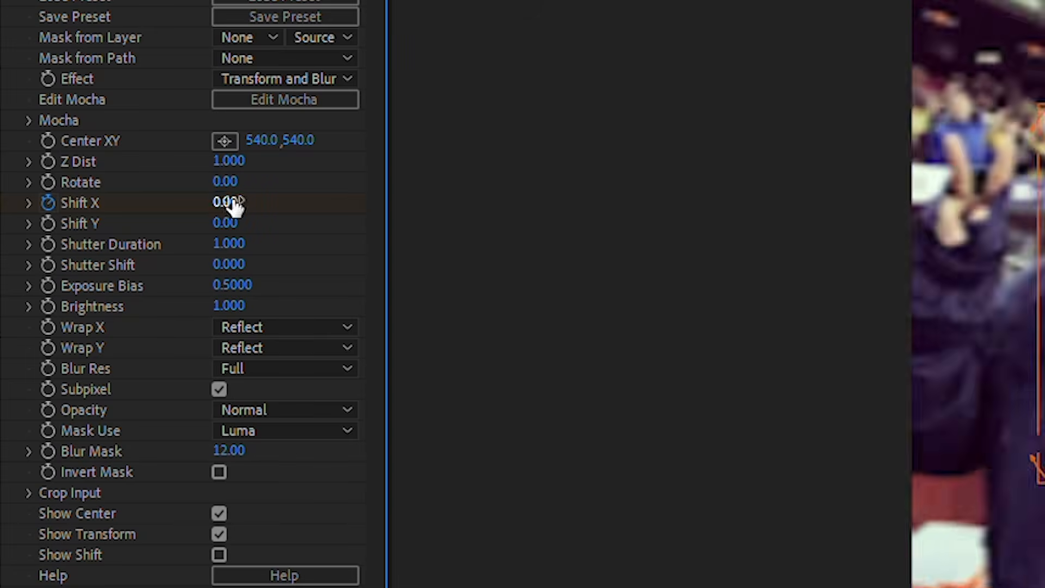
Apply Easy Ease to both Shift X keyframes of Neymar.jpg Comp 1.
click(588, 398)
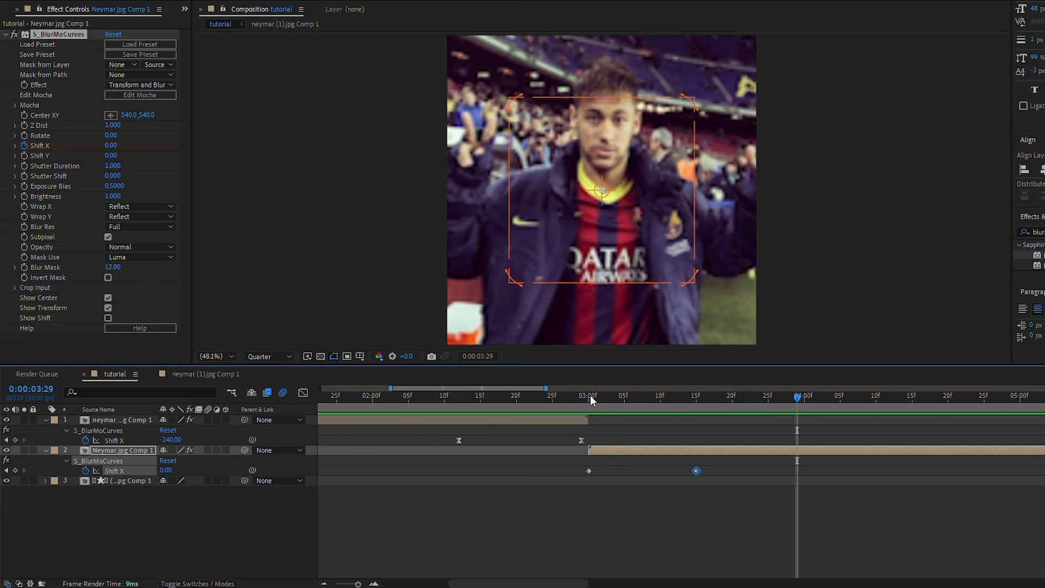
click(589, 396)
shift+click(588, 471)
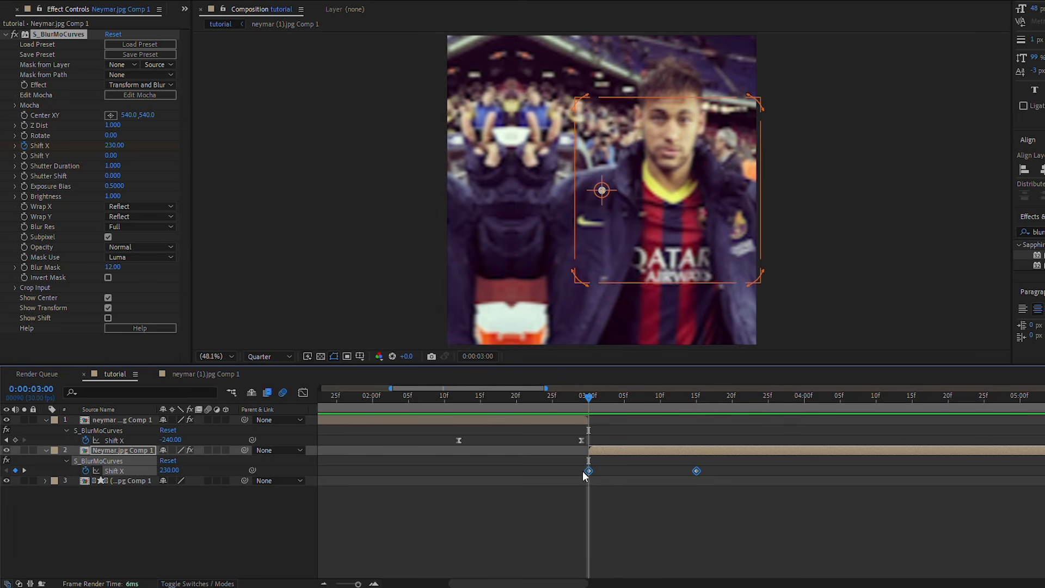
right_click(696, 470)
mouse_move(763, 462)
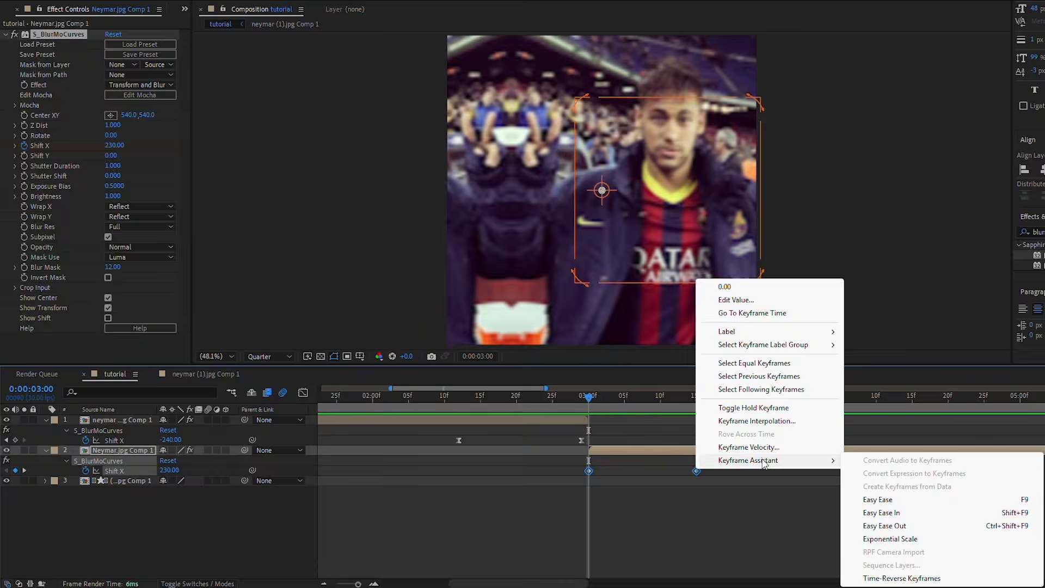
click(878, 500)
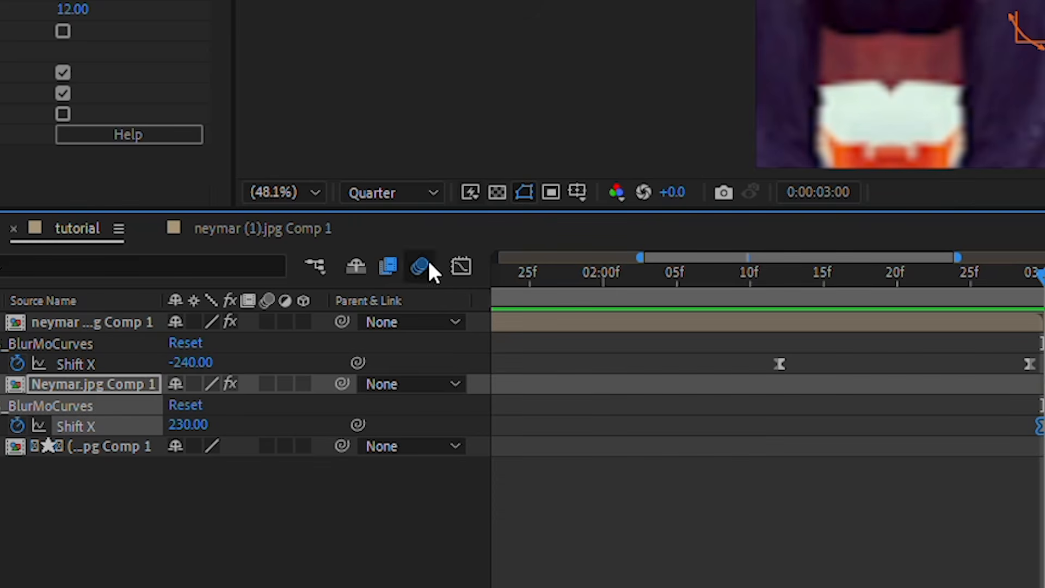
Reshape Neymar.jpg Comp 1's Shift X value graph to start steeply and end slowly, lowering the first handle and extending the last to about 0:00:03:04.
click(462, 267)
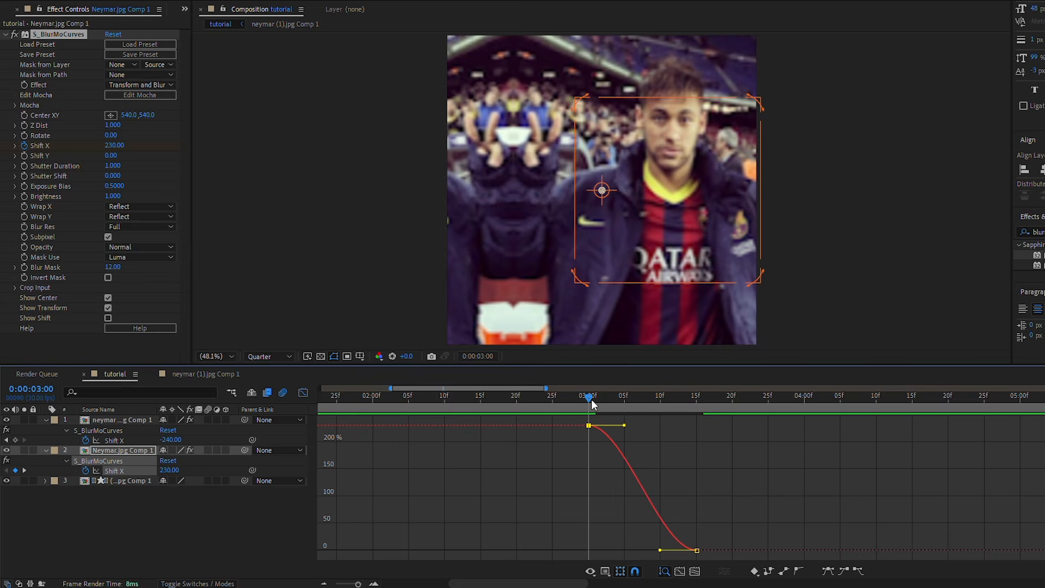
drag(592, 403, 701, 433)
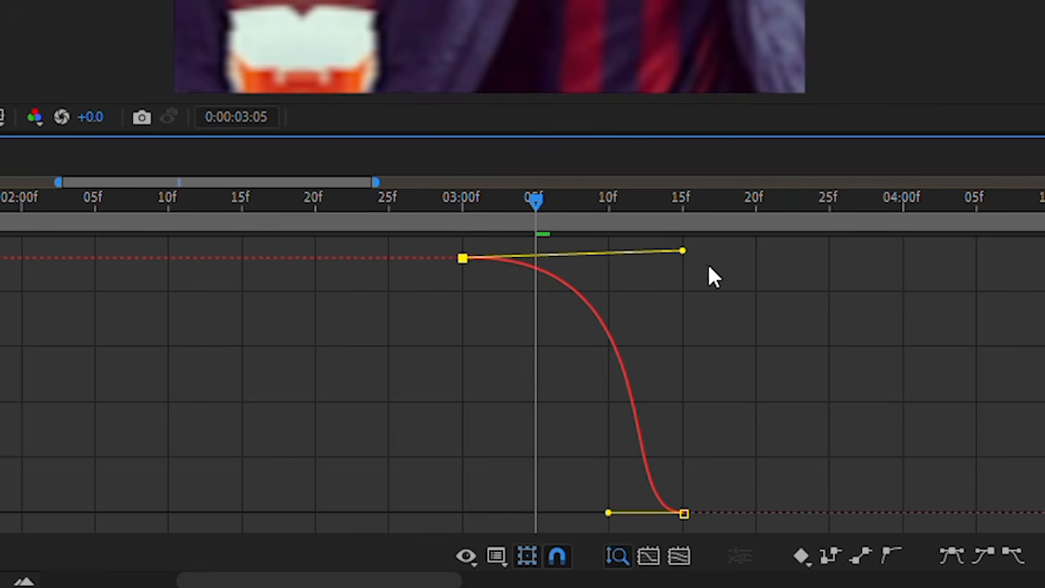
drag(713, 277, 710, 286)
drag(545, 218, 467, 216)
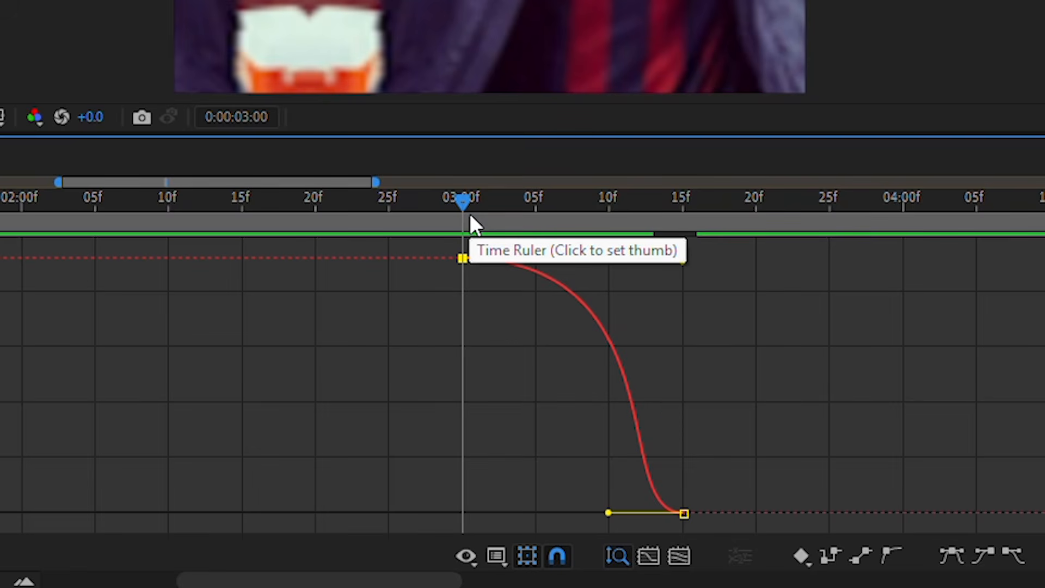
drag(683, 262, 382, 399)
drag(474, 204, 716, 251)
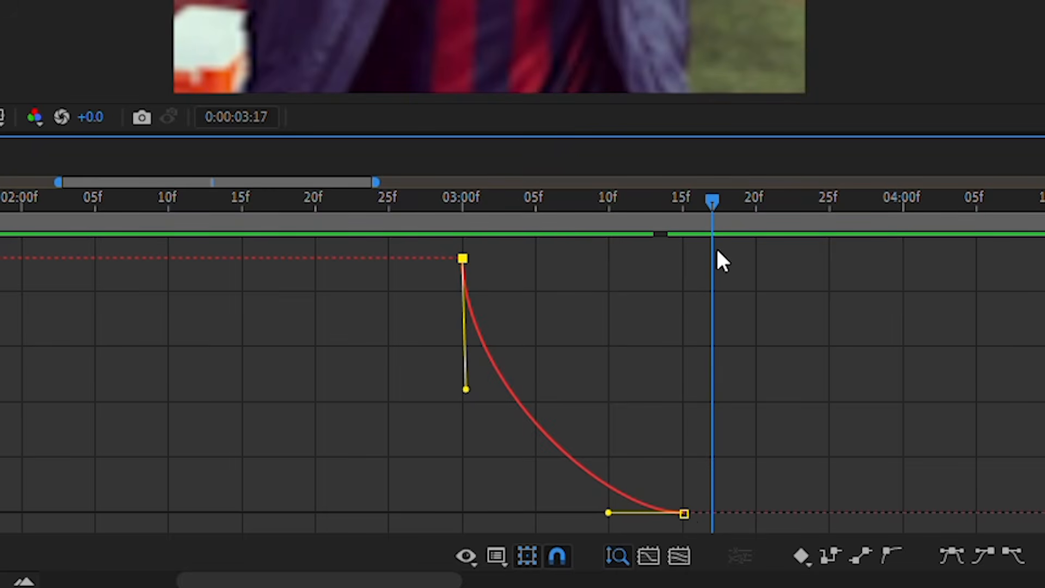
drag(607, 513, 519, 505)
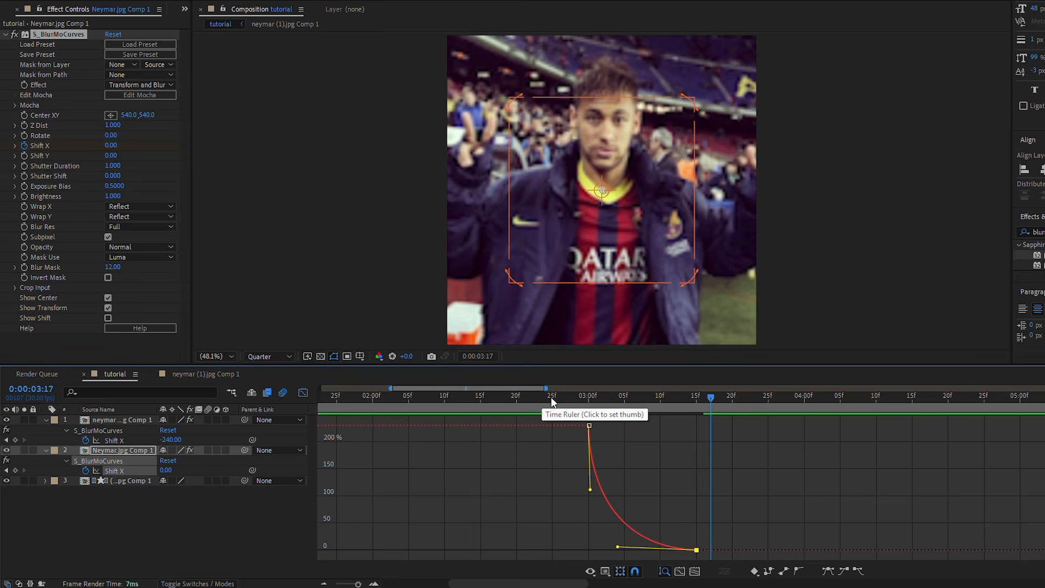
Review the eased transition around 0:00:03:00, and replay it from 0:00:01:21 at Half resolution.
click(553, 396)
key(space)
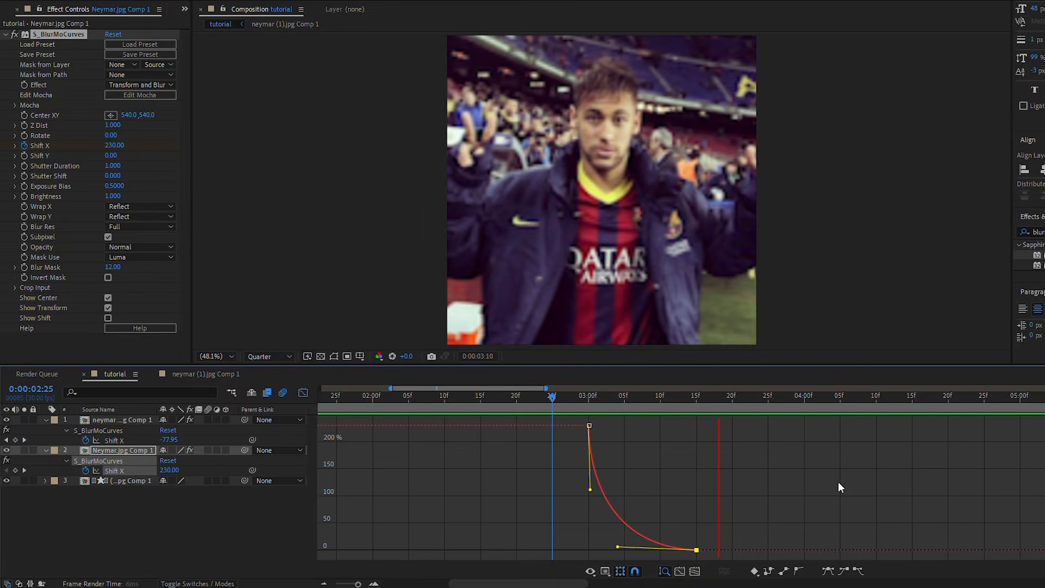
key(space)
click(588, 398)
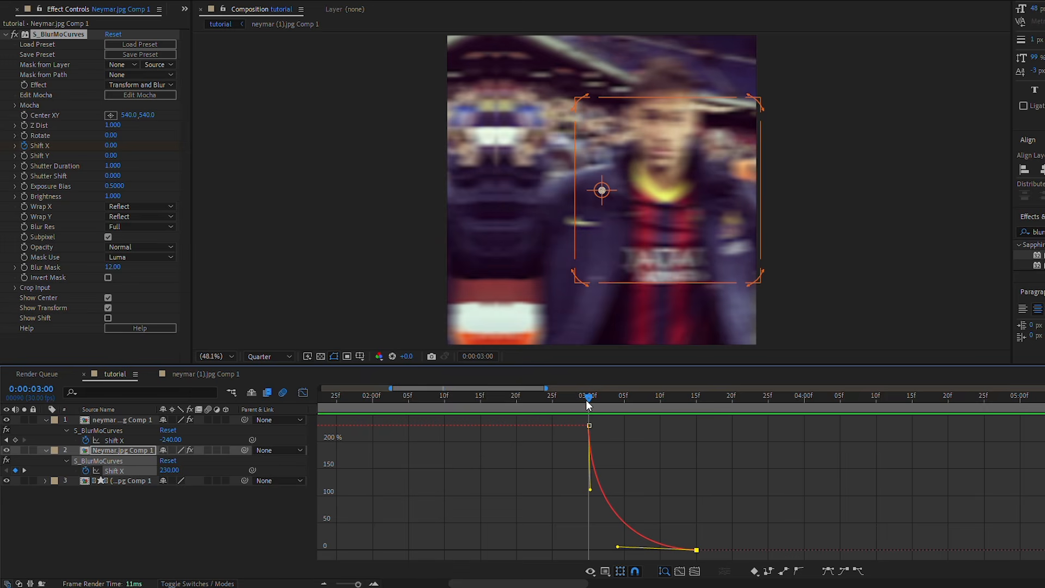
click(617, 400)
drag(617, 401, 712, 419)
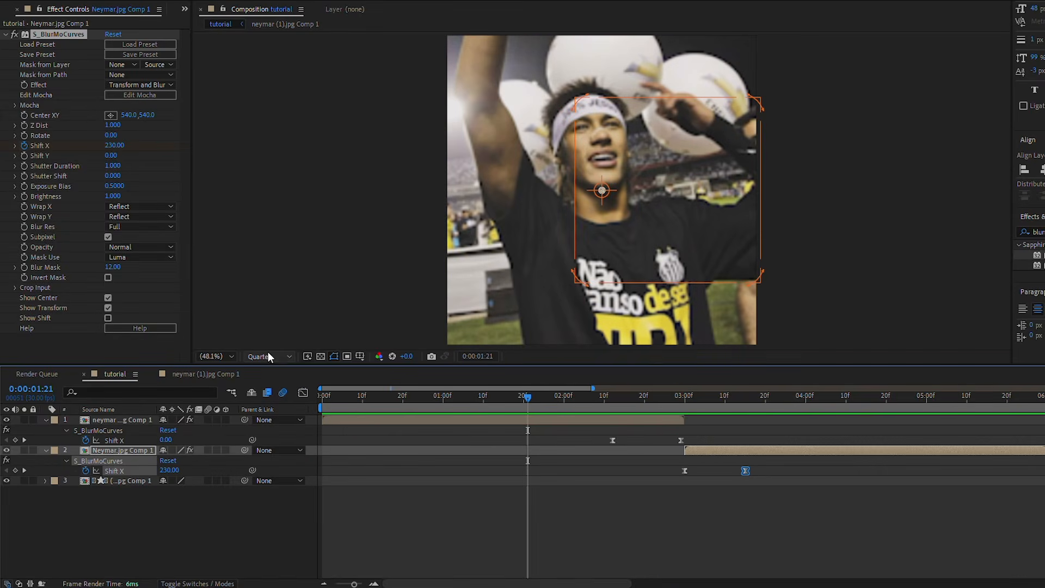
key(space)
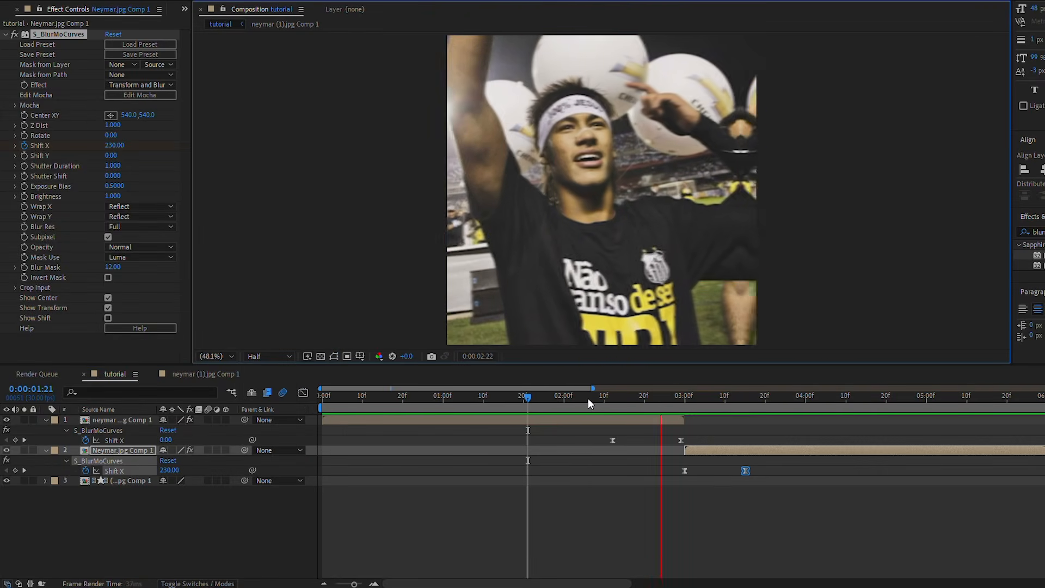
key(space)
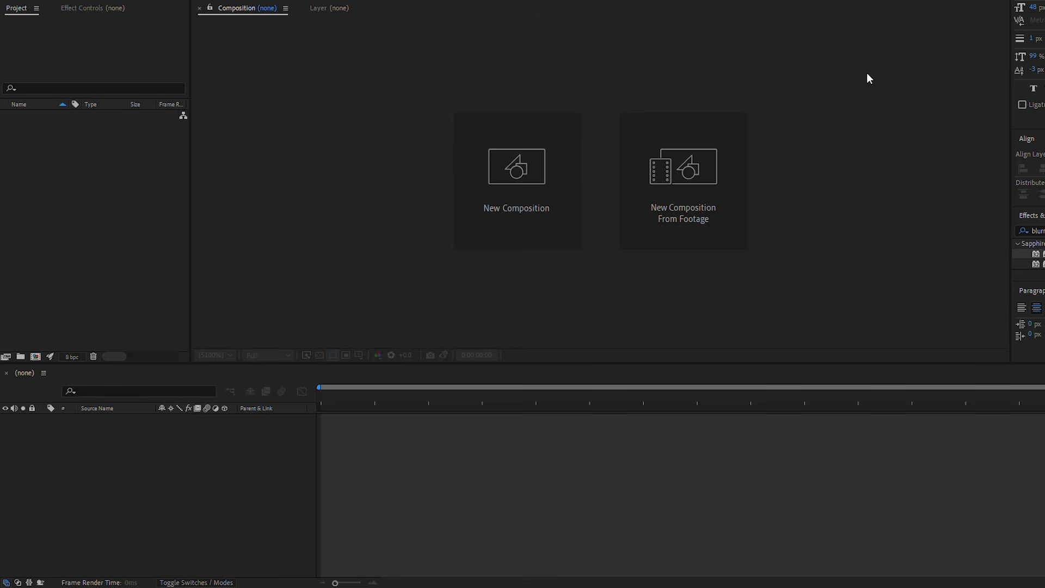
Create a 1080 x 1080, 30 fps, 20-second composition named tutorial 2.
click(506, 178)
text(tutorial )
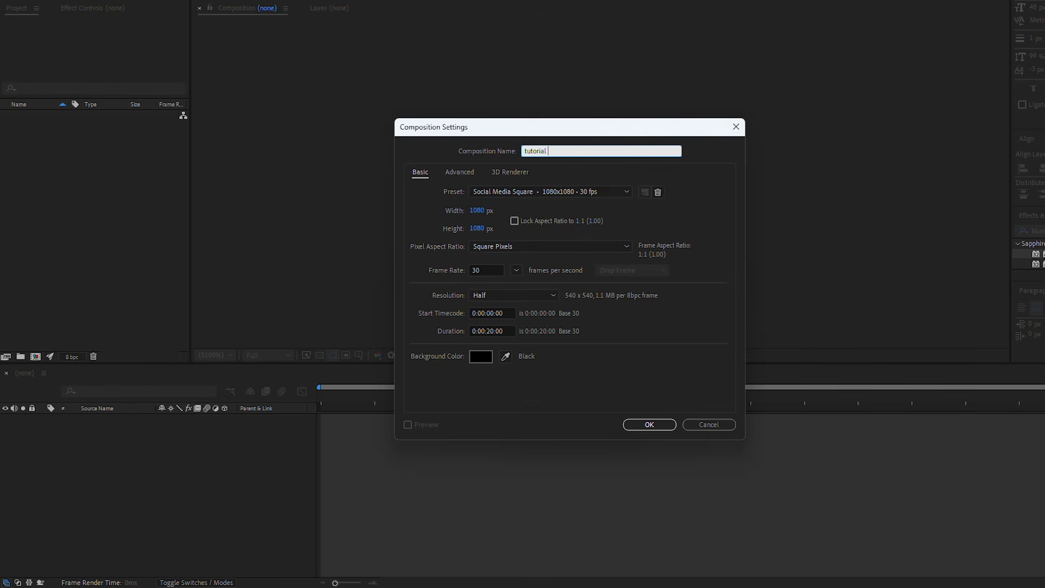
text(2)
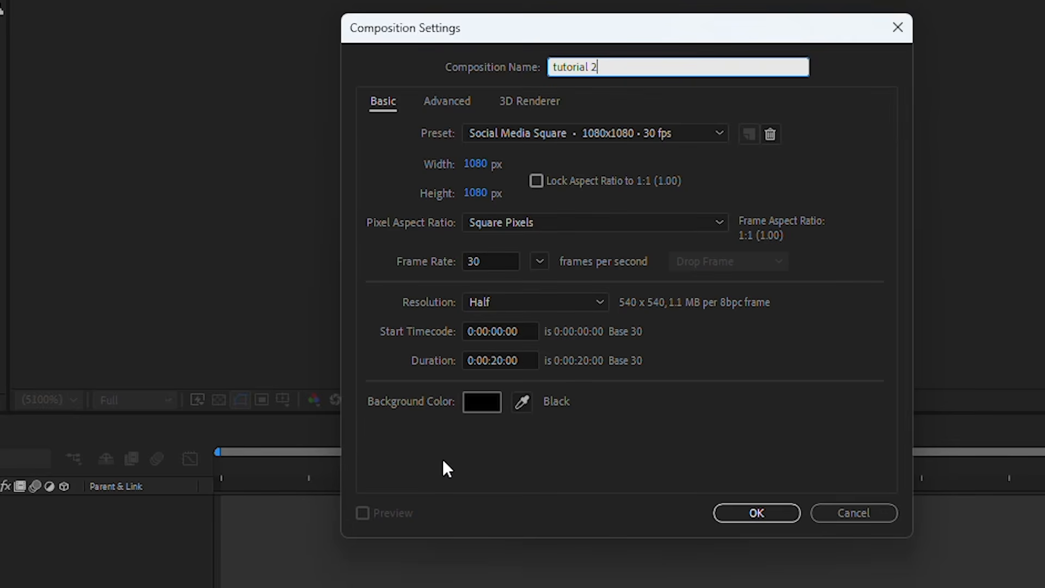
click(735, 484)
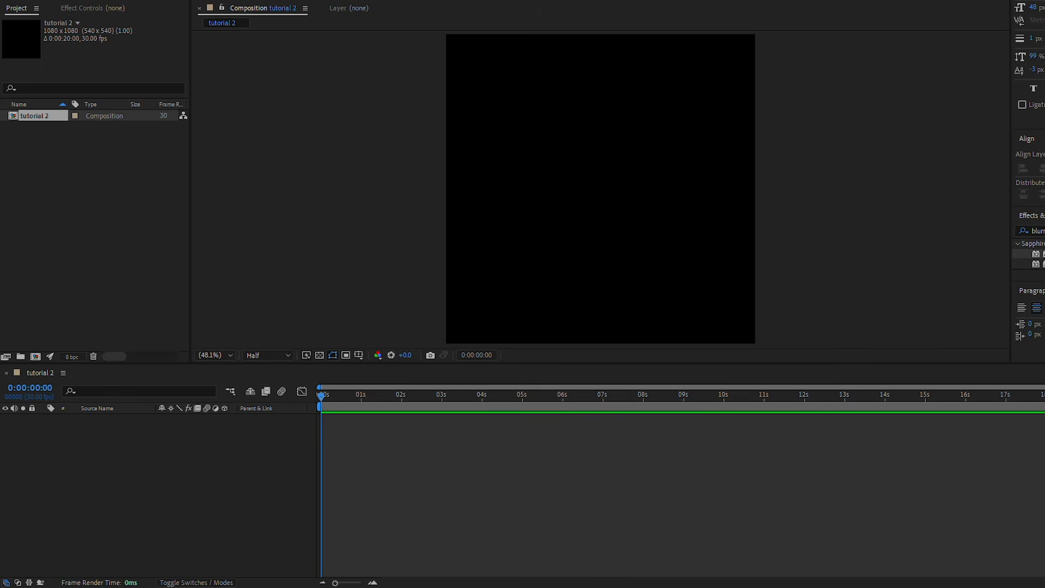
Import the two Victorious episode MP4 files and add both as layers to the tutorial 2 composition.
drag(114, 183, 92, 176)
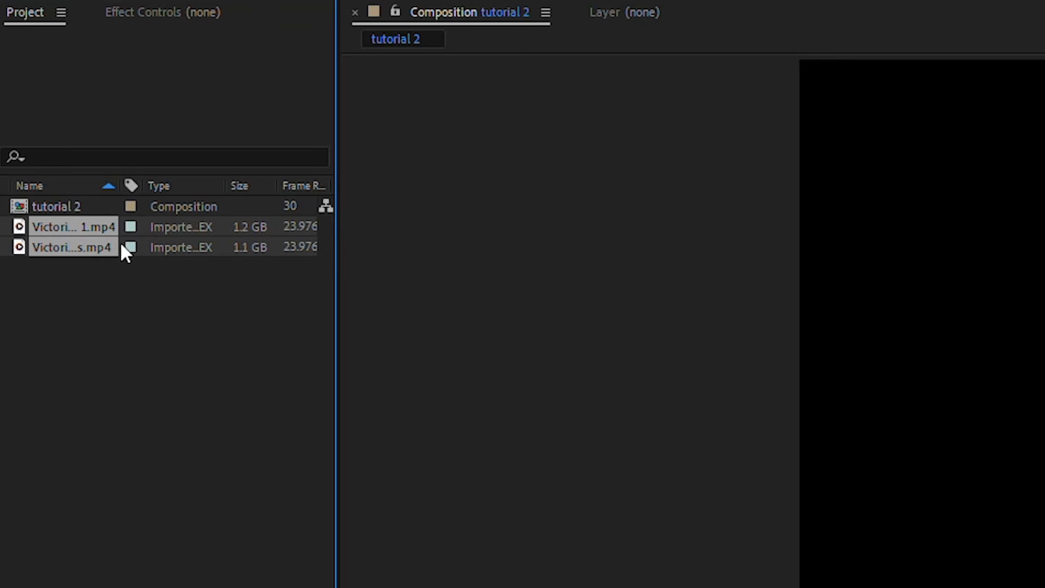
click(81, 224)
drag(80, 68, 283, 17)
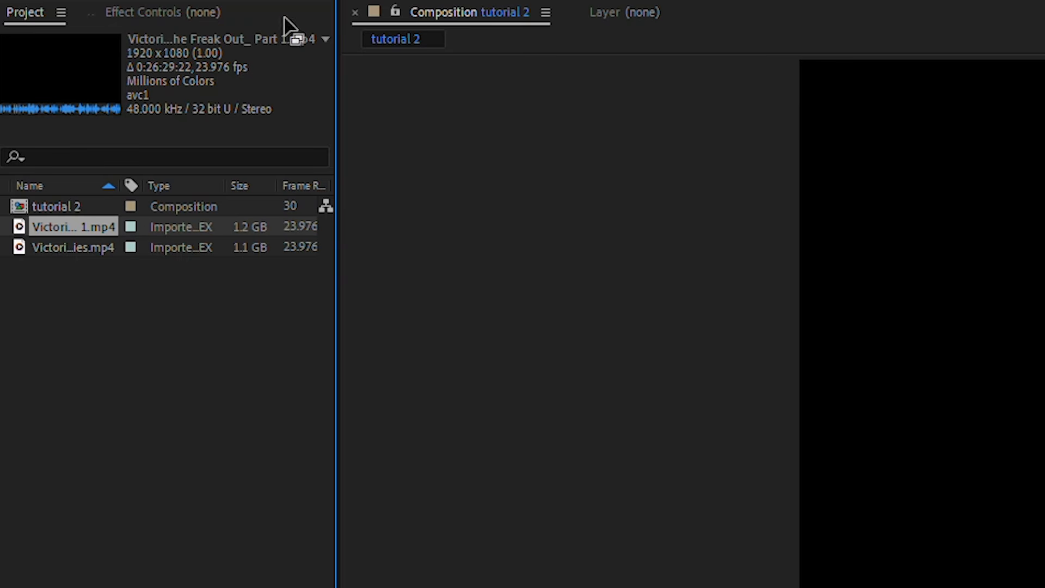
click(62, 246)
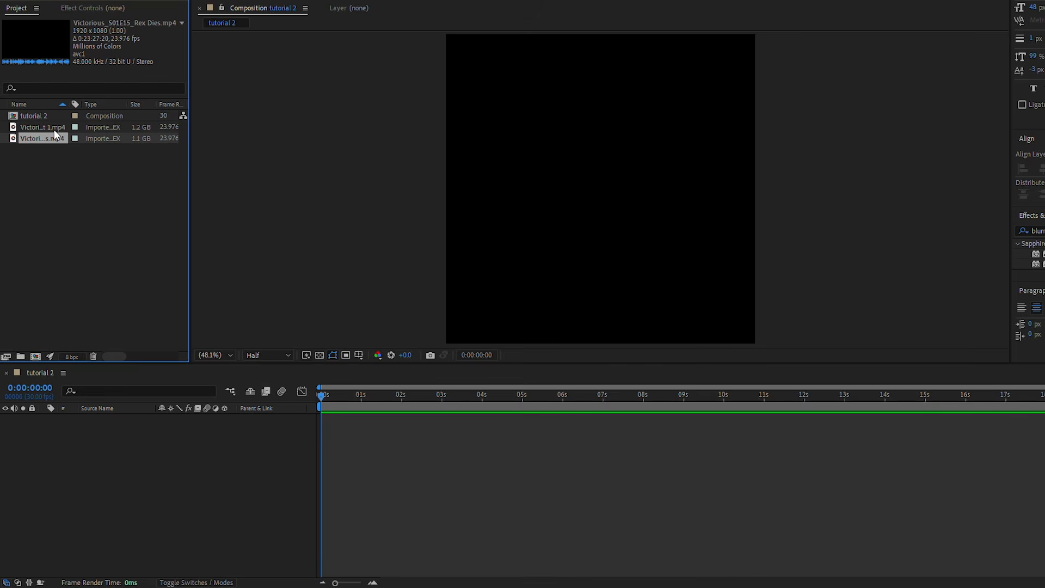
shift+click(55, 130)
drag(54, 130, 76, 463)
Find the smiling red-haired girl's shot in Victorious_S01E15_Rex Dies.mp4 and set the layer's in point to 0:01:23:04.
click(354, 418)
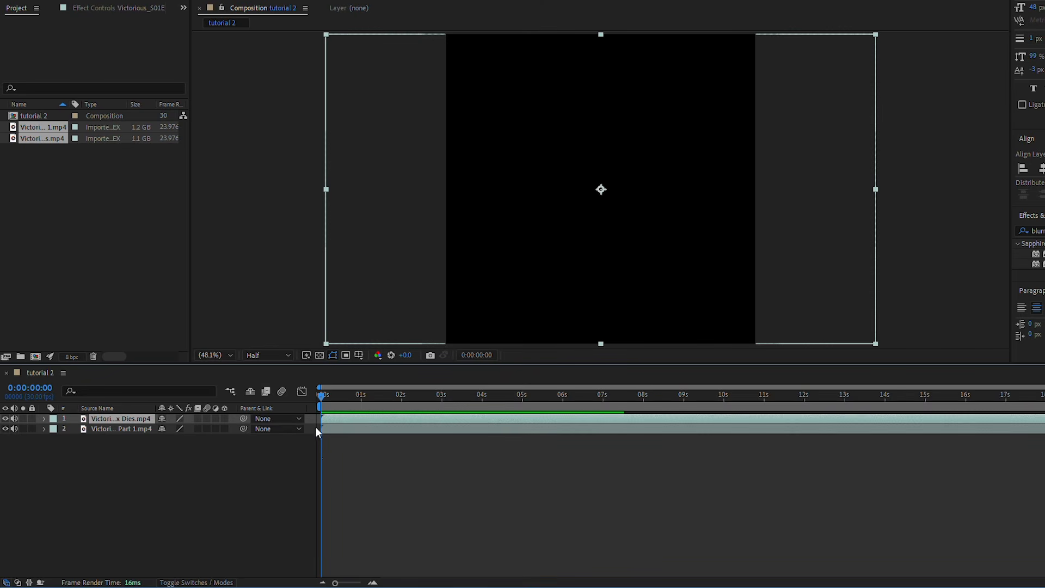
drag(366, 404, 1044, 401)
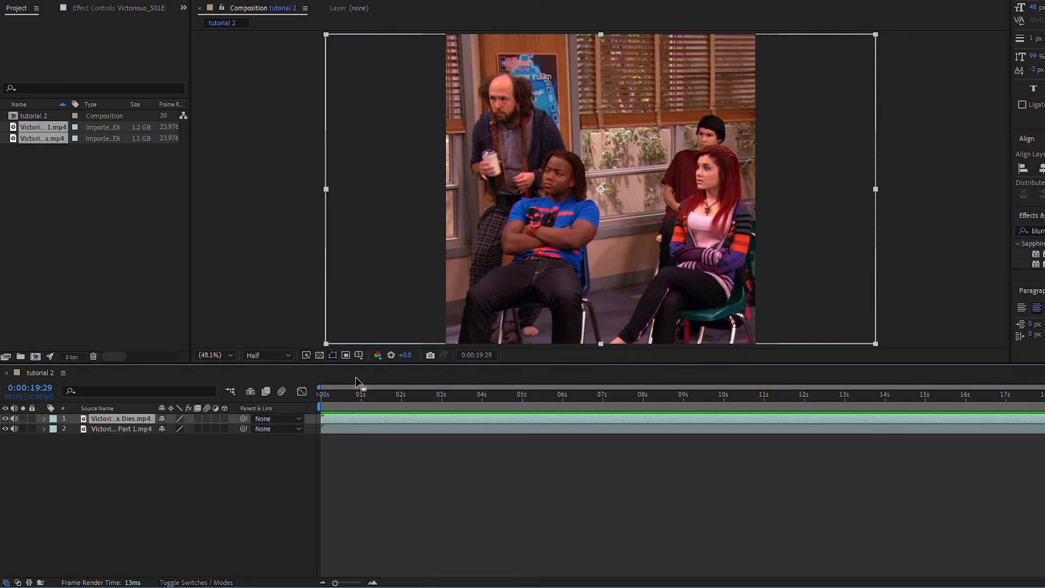
click(752, 392)
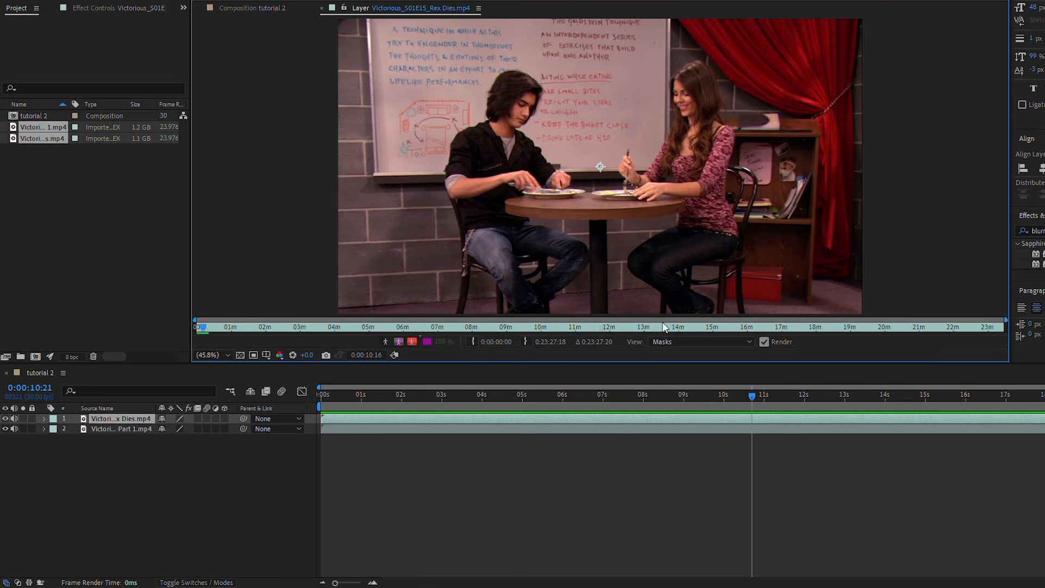
click(391, 328)
drag(393, 327, 299, 331)
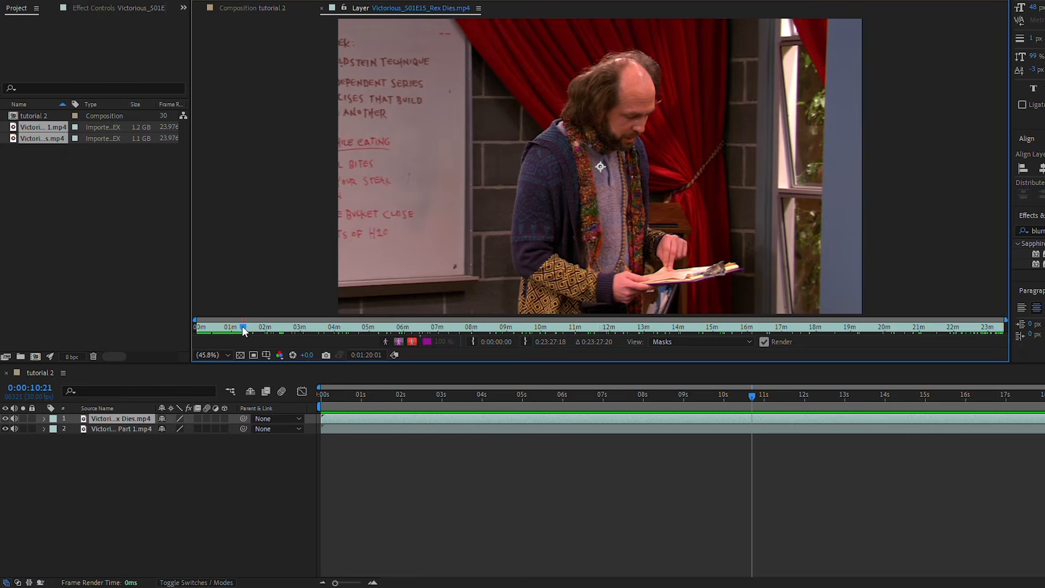
drag(242, 325, 245, 326)
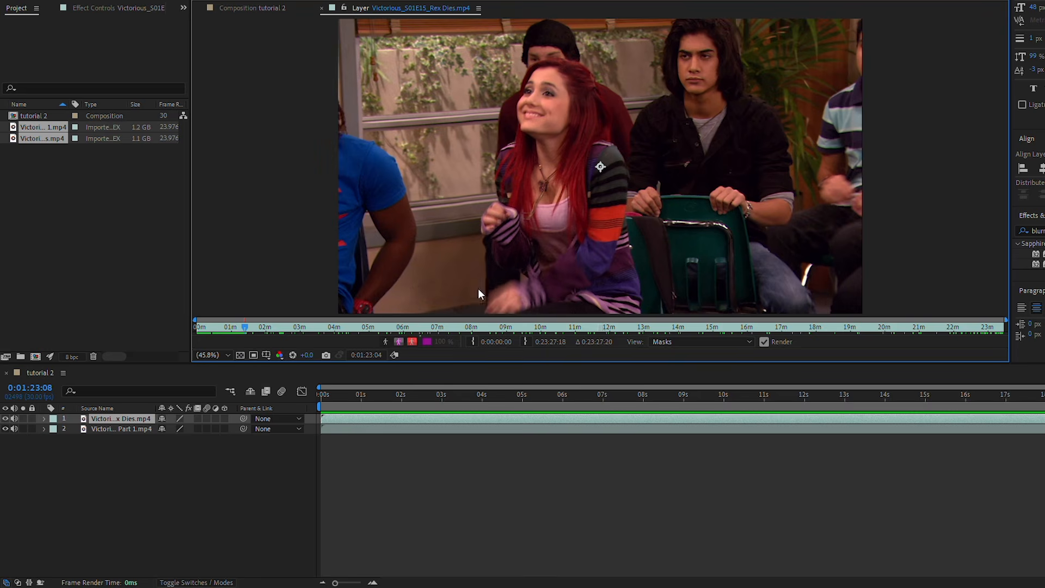
click(473, 341)
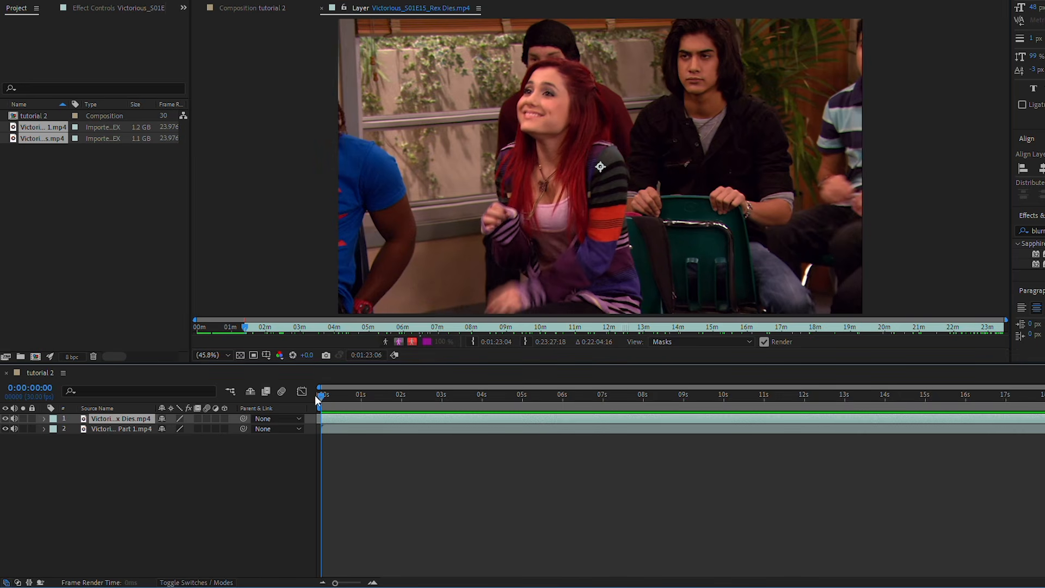
Start the smiling red-haired girl's clip at 0:01:23:17 and split its layer at 0:00:00:12.
drag(315, 396, 339, 394)
click(476, 342)
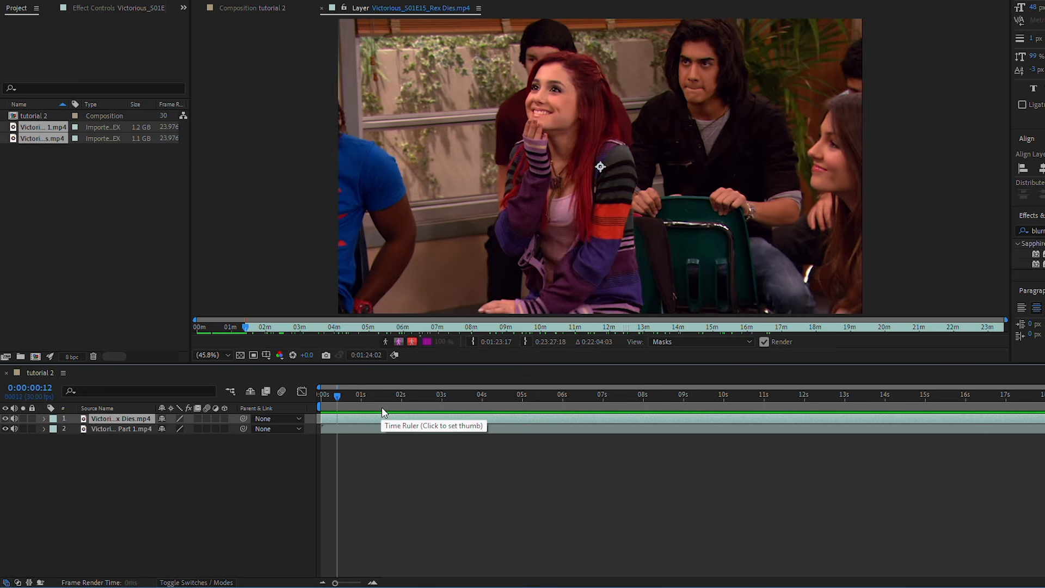
key(ctrl+shift+d)
Find the next shots of the two girls beside the car in the remaining Rex Dies footage, splitting the layer after each.
drag(339, 396, 402, 386)
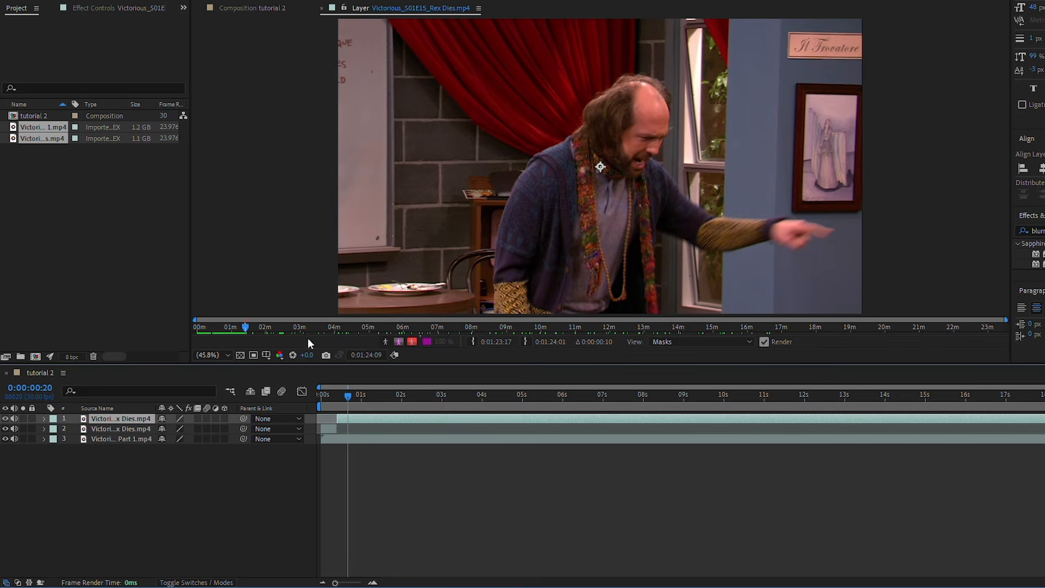
double_click(357, 418)
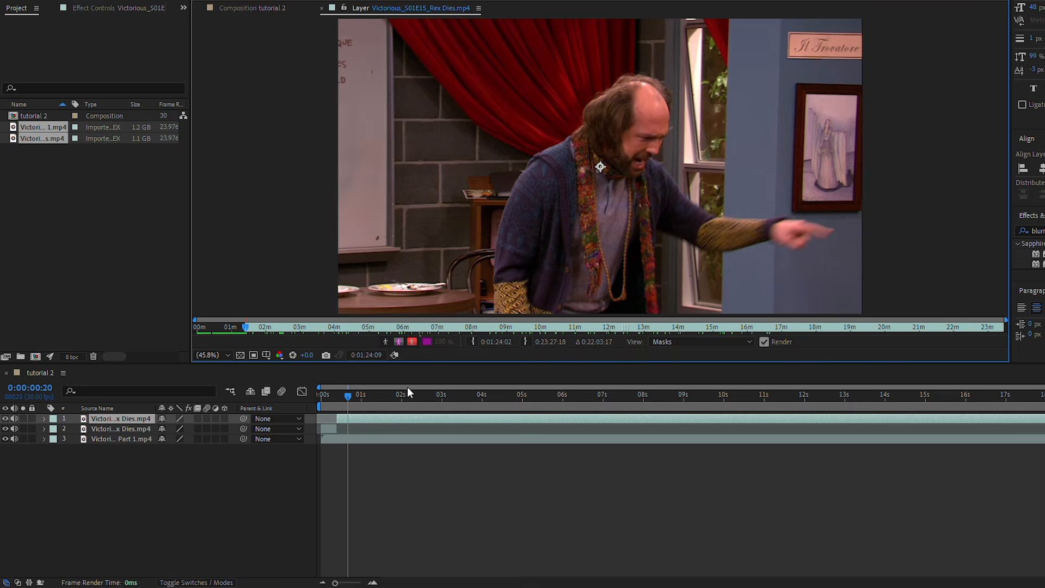
drag(251, 325, 259, 325)
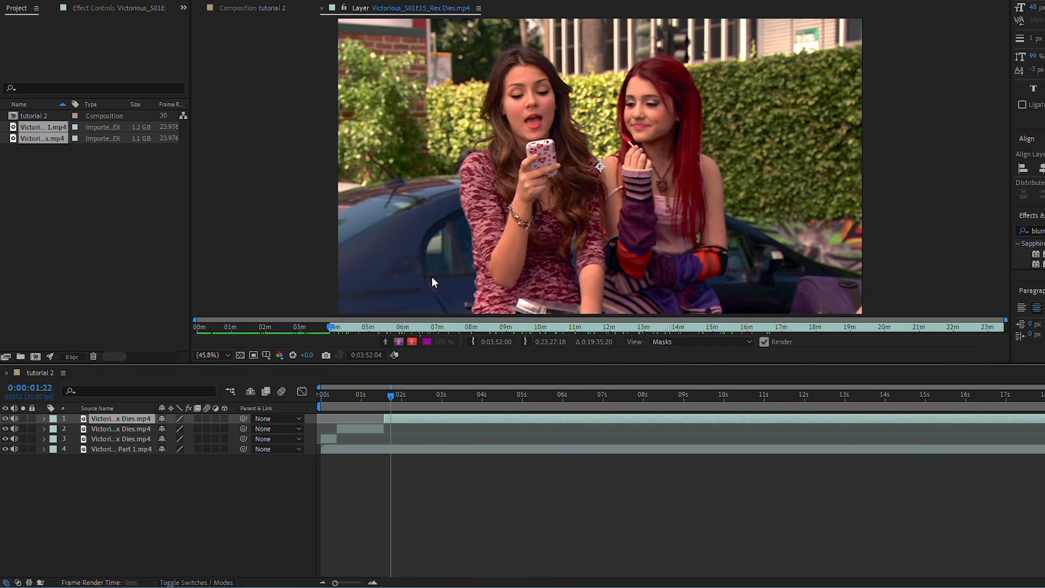
drag(377, 400, 436, 384)
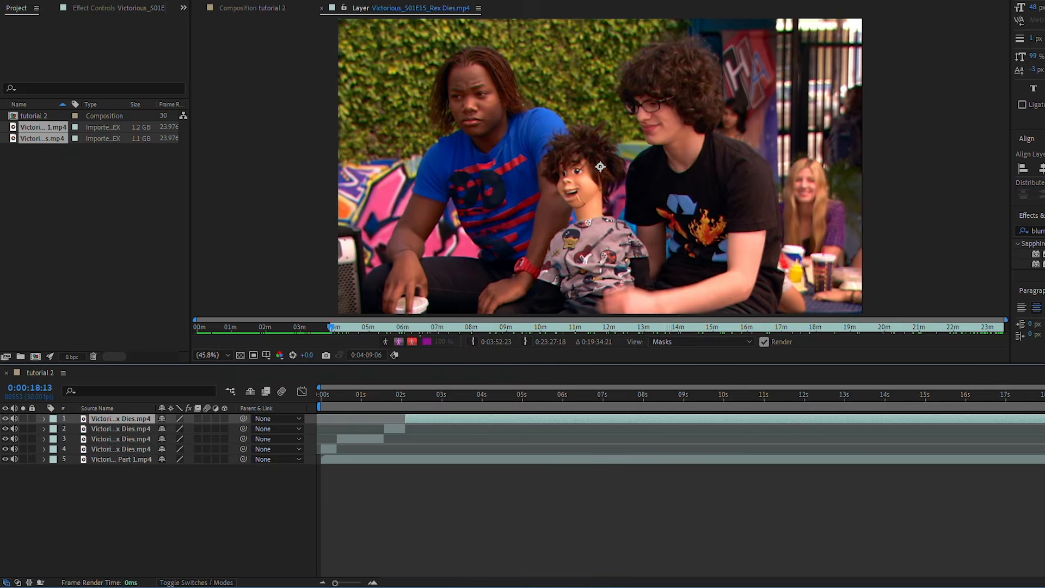
Start the next car shot at 0:05:07:04, cut it at 0:00:03:11 and delete the leftover Rex Dies footage.
mouse_move(1044, 393)
mouse_down()
mouse_move(869, 383)
mouse_move(1044, 390)
mouse_up()
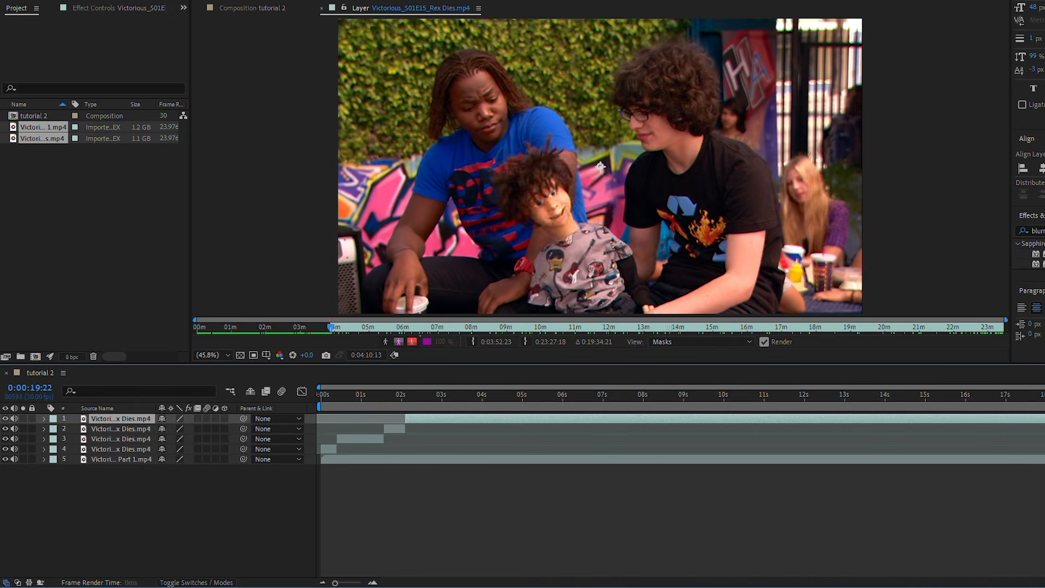
click(473, 342)
drag(402, 394, 614, 400)
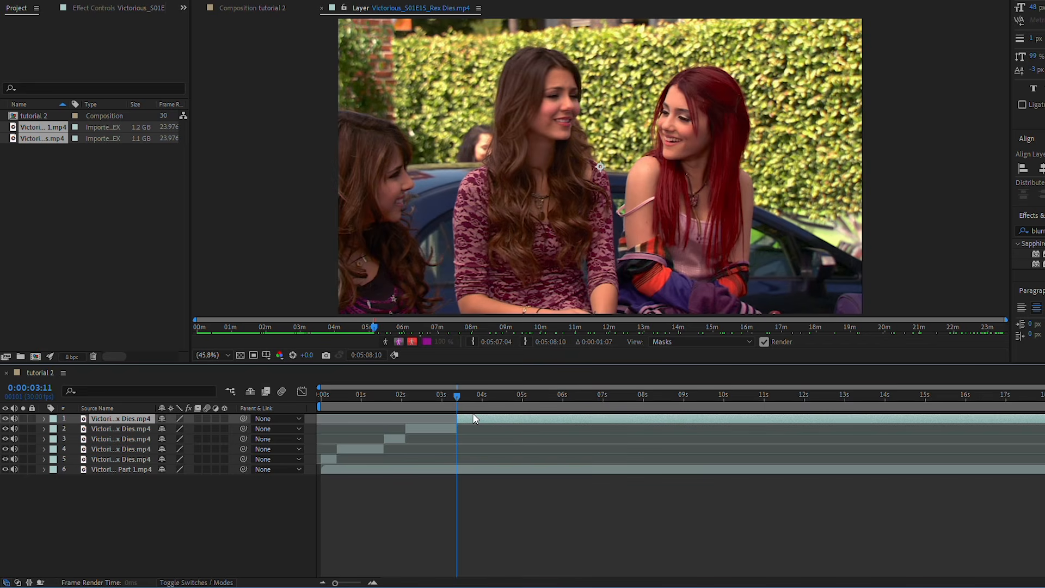
key(Delete)
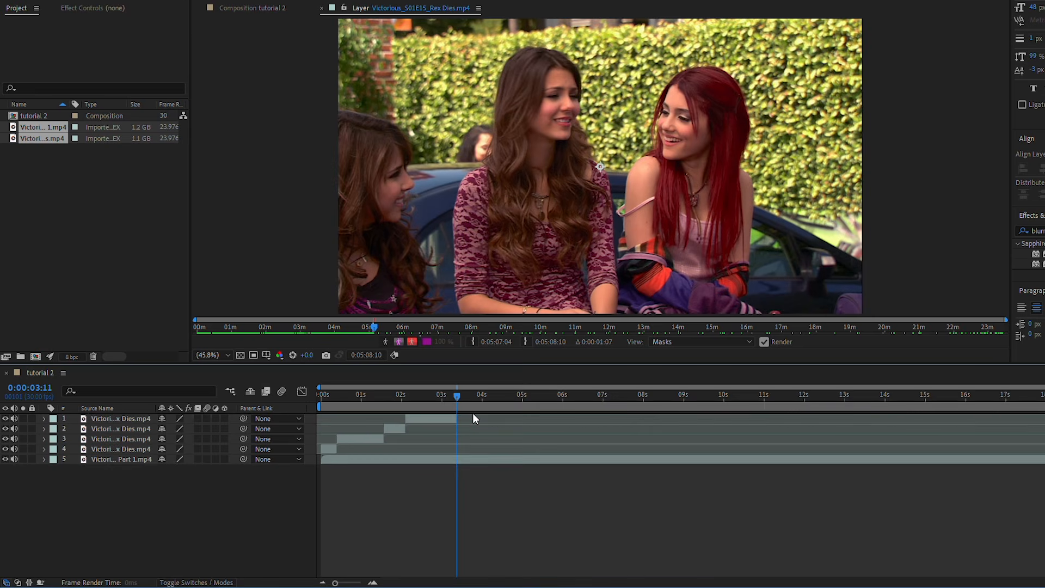
Place a short trimmed Part 1 stage clip right after the last Rex Dies clip, and review the sequence in the tutorial 2 composition.
key(Home)
drag(337, 394, 302, 393)
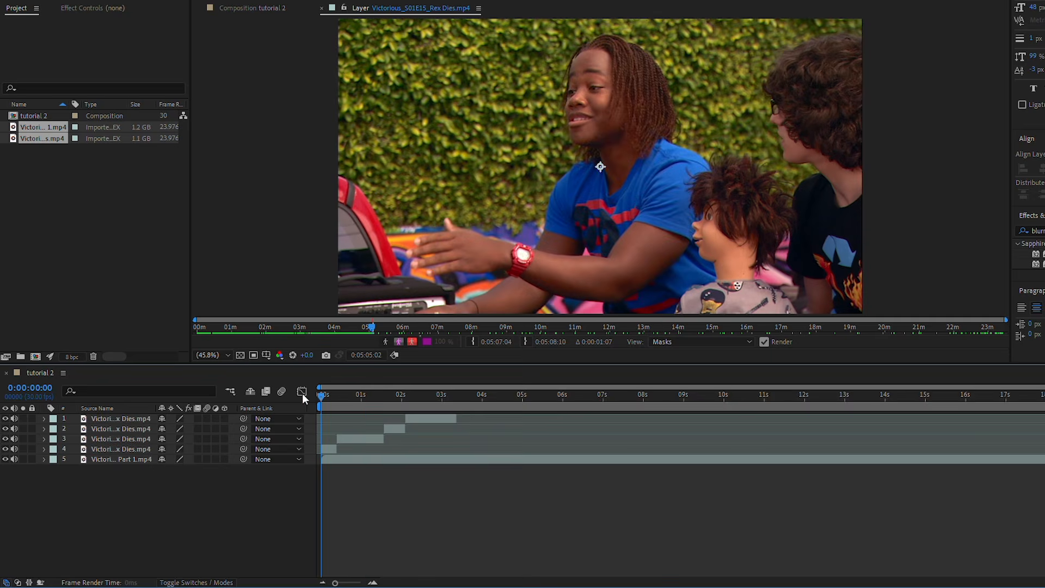
click(247, 8)
drag(321, 397, 345, 412)
drag(429, 419, 401, 397)
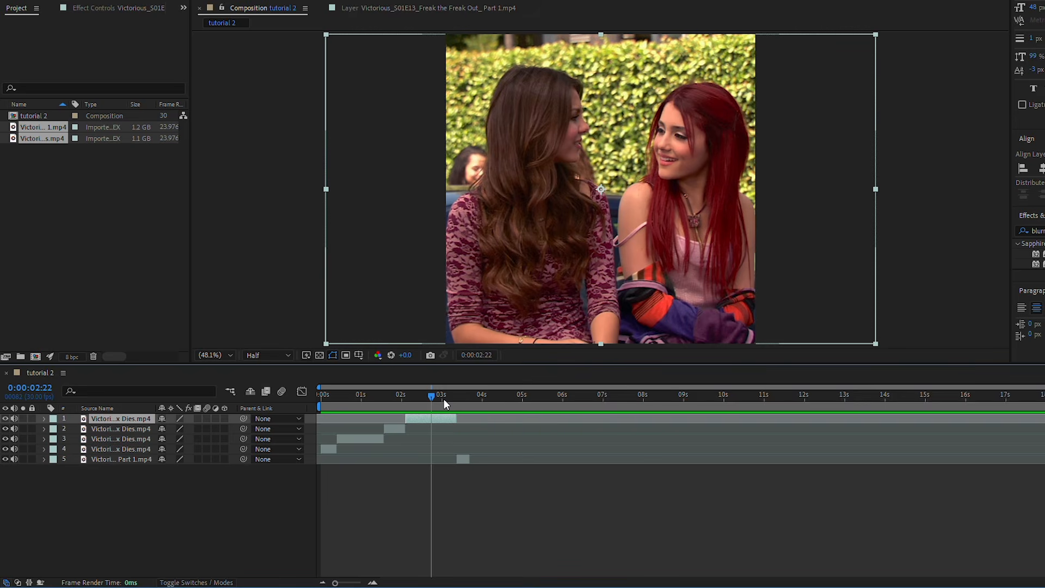
key(Home)
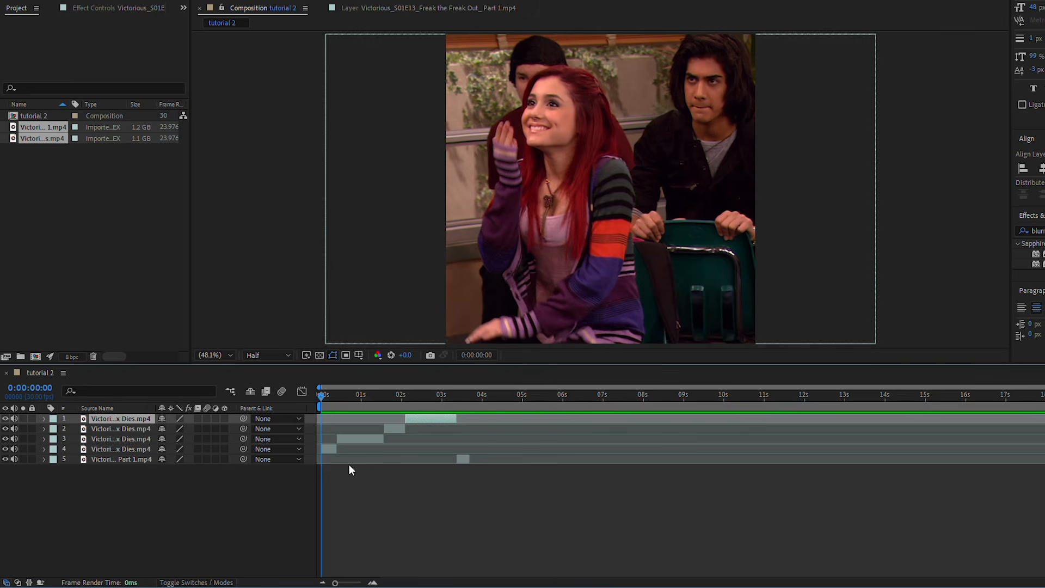
Set the X position of the Rex Dies clips in playback order to 659, 360, 329 and 288, and the Part 1 clip to 816.
click(331, 448)
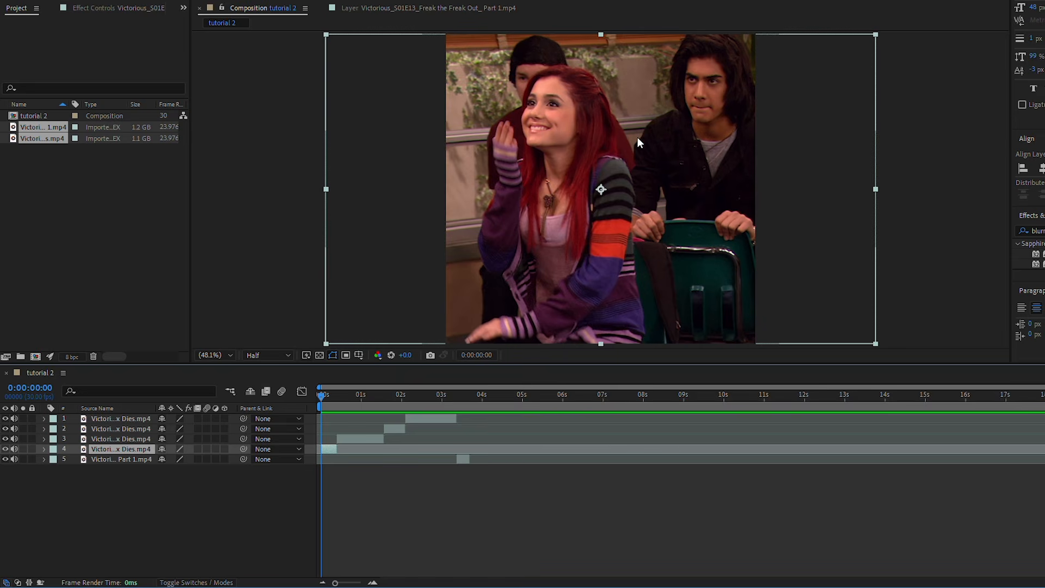
key(p)
drag(164, 457, 192, 457)
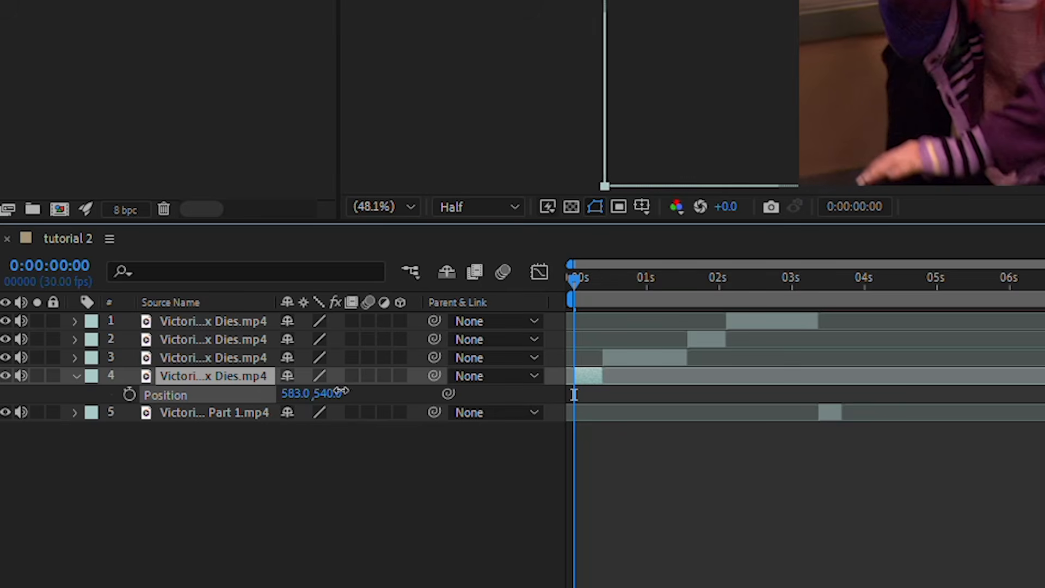
drag(342, 390, 381, 391)
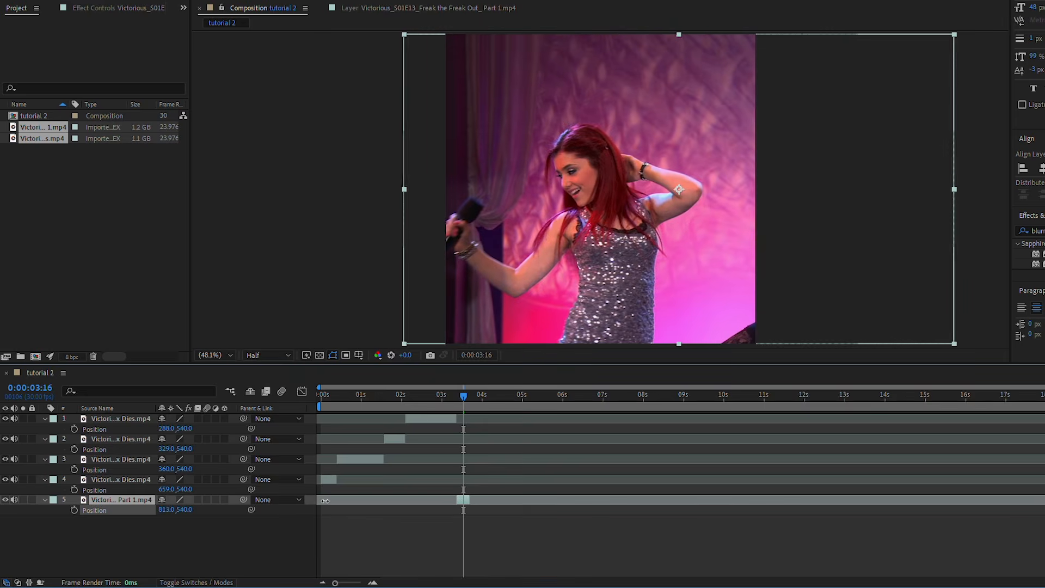
click(419, 522)
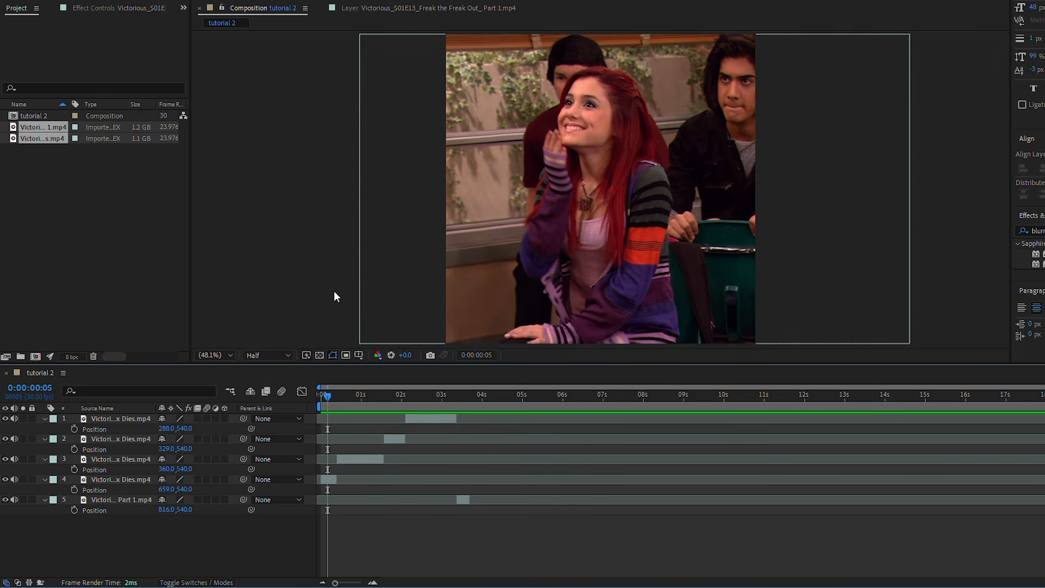
Reveal the Scale property for all five clip layers.
click(330, 480)
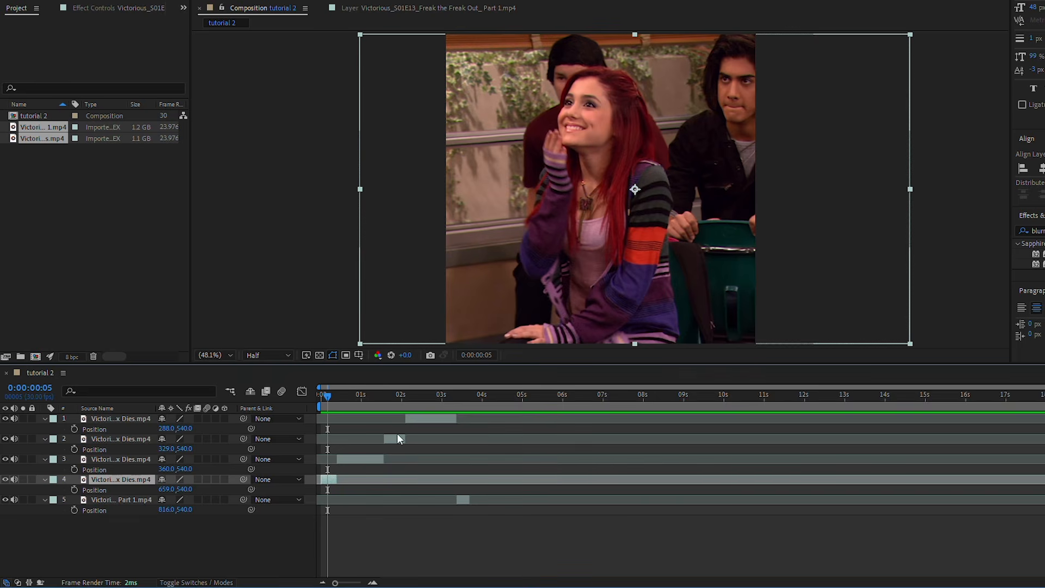
key(s)
click(357, 459)
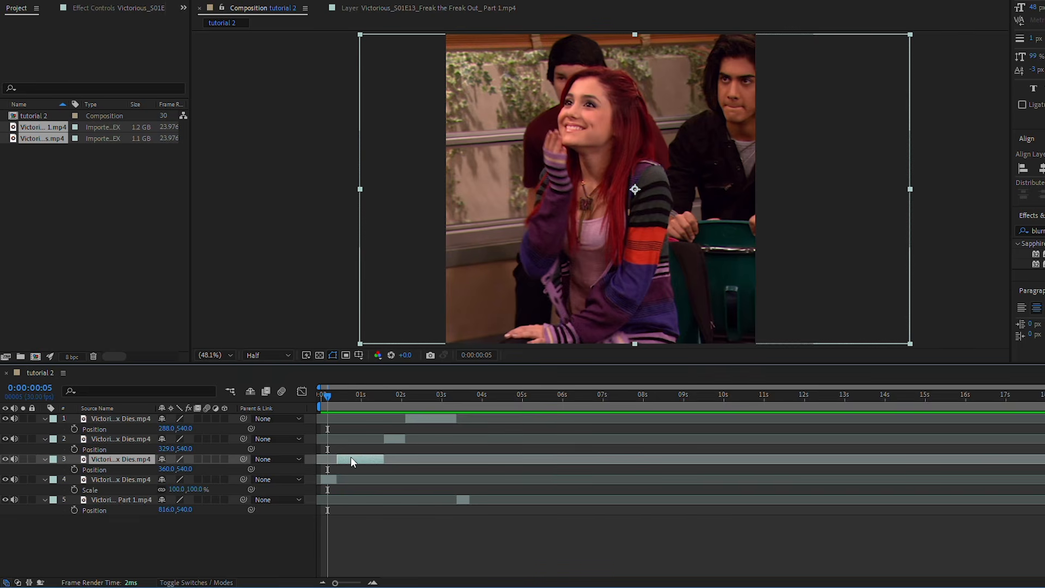
key(s)
click(389, 439)
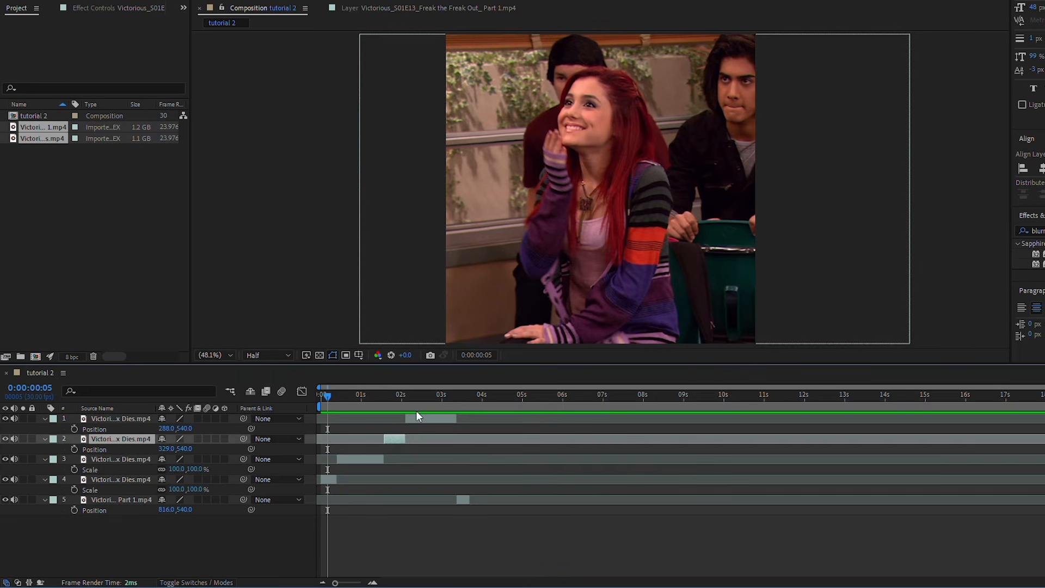
click(353, 540)
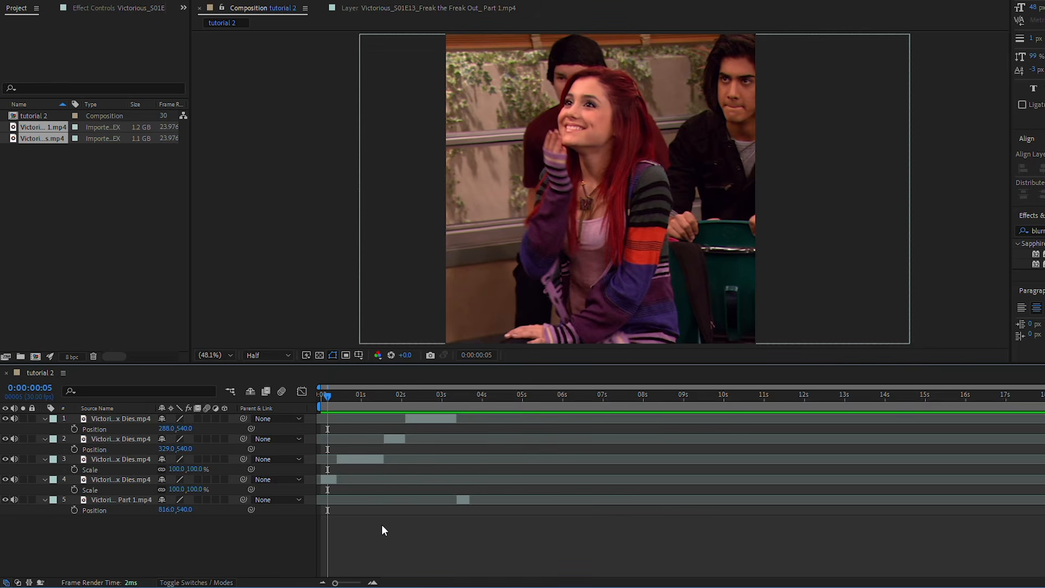
key(s)
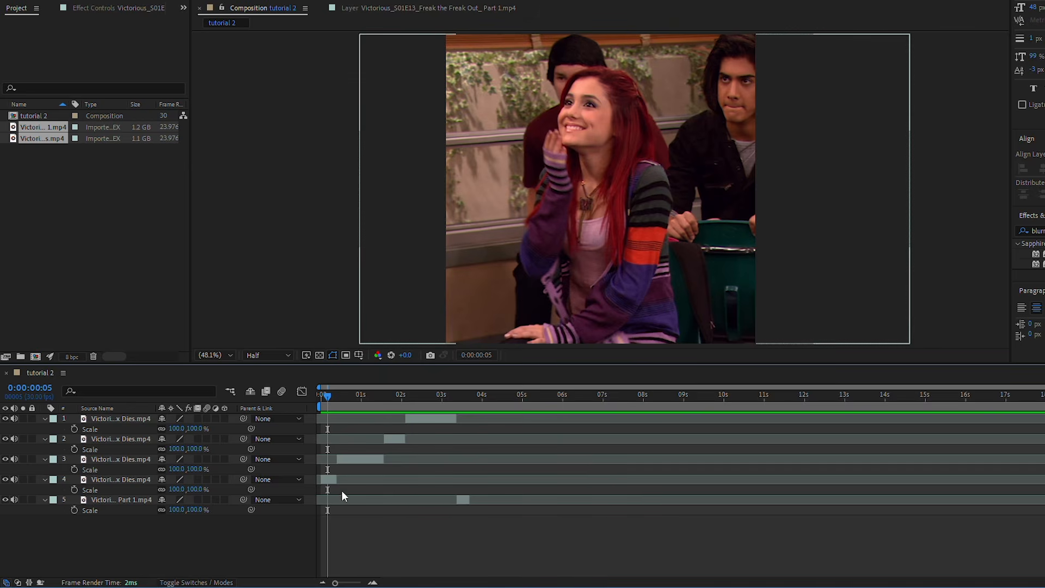
click(327, 462)
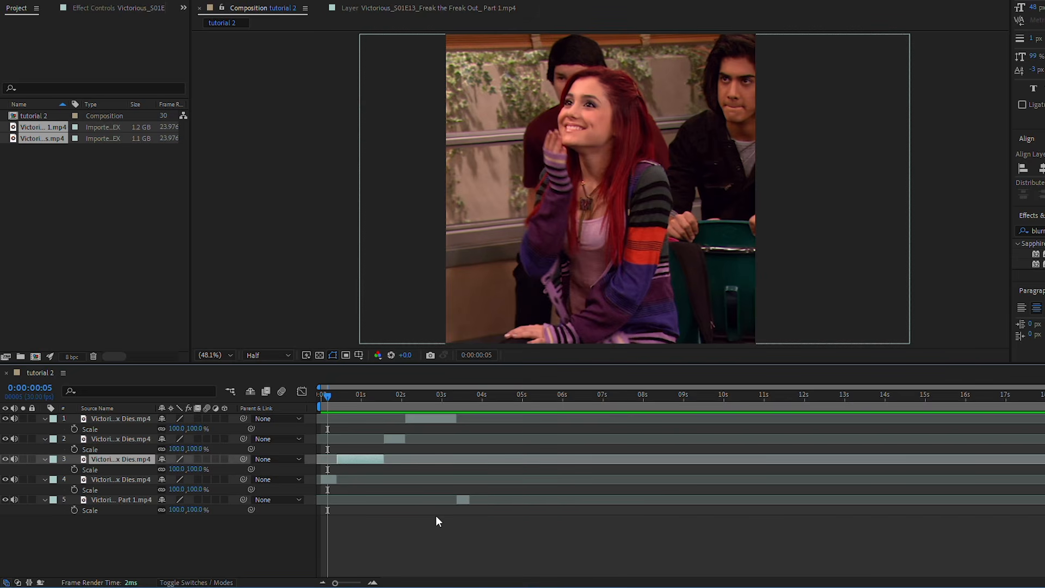
click(396, 513)
key(s)
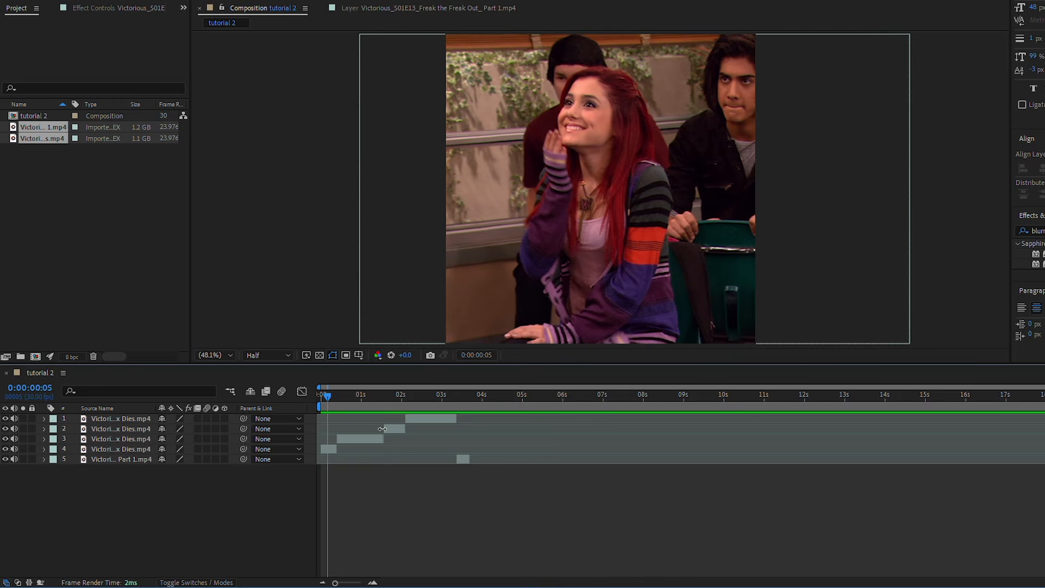
key(s)
Scale the Rex Dies clips in playback order to 115%, 124%, 122% and 116%, and the Part 1 clip to 131%, reframing the girl.
click(194, 478)
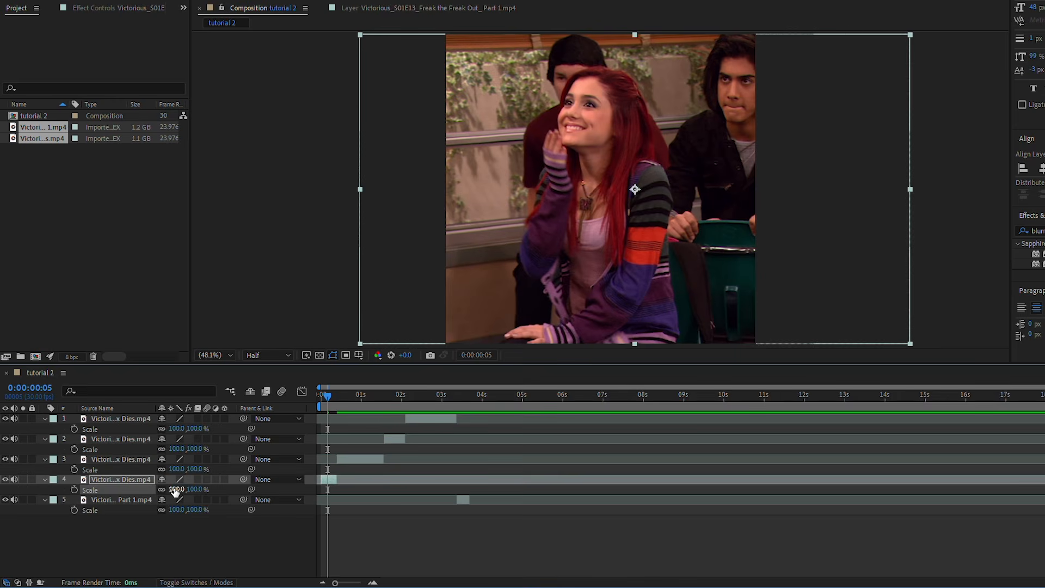
drag(174, 489, 194, 488)
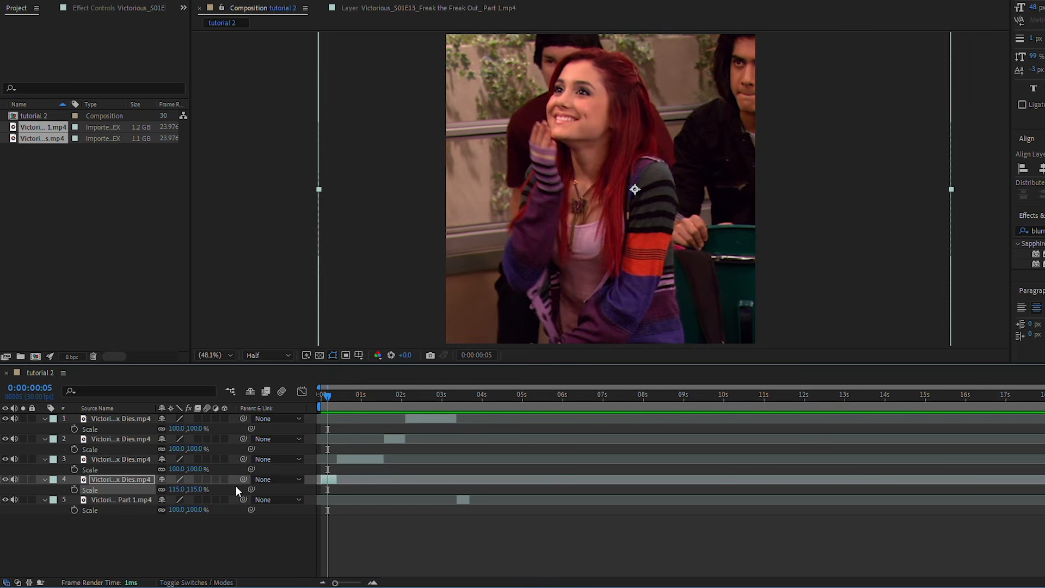
click(592, 145)
drag(590, 141, 608, 150)
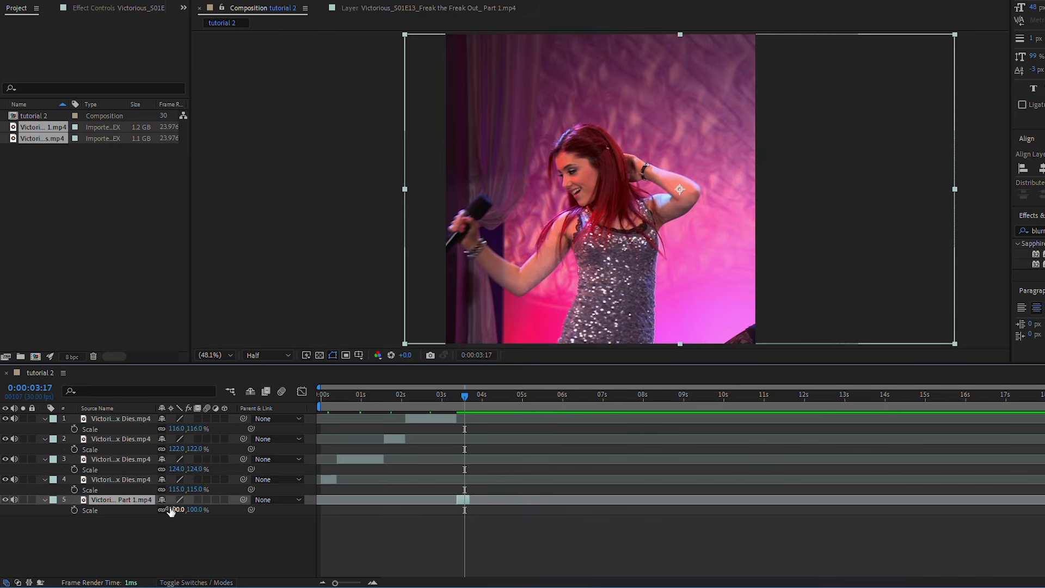
drag(175, 509, 574, 273)
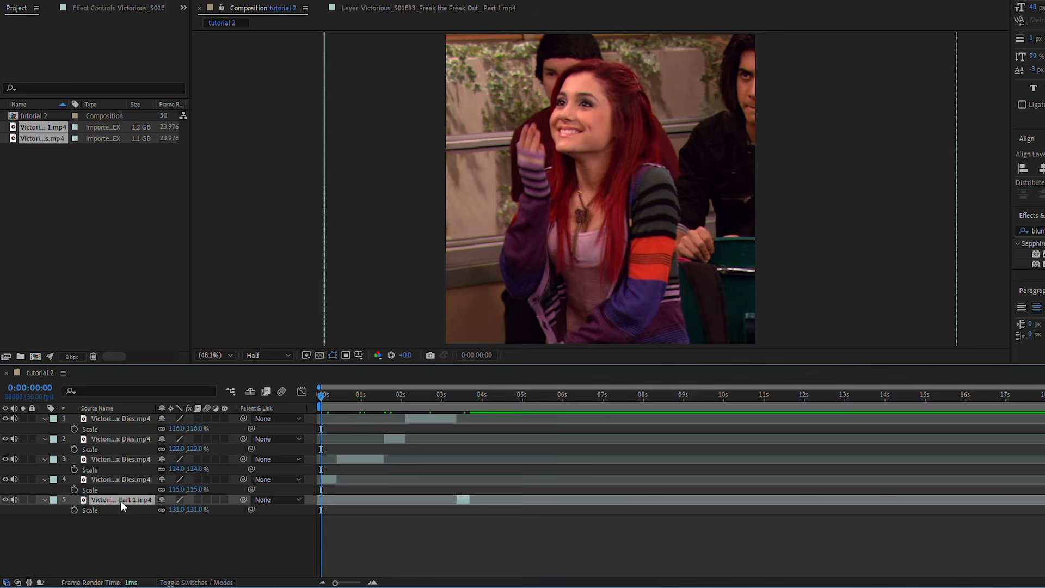
Move the Part 1 layer above the Rex Dies layers and collapse the Scale properties.
drag(120, 501, 120, 417)
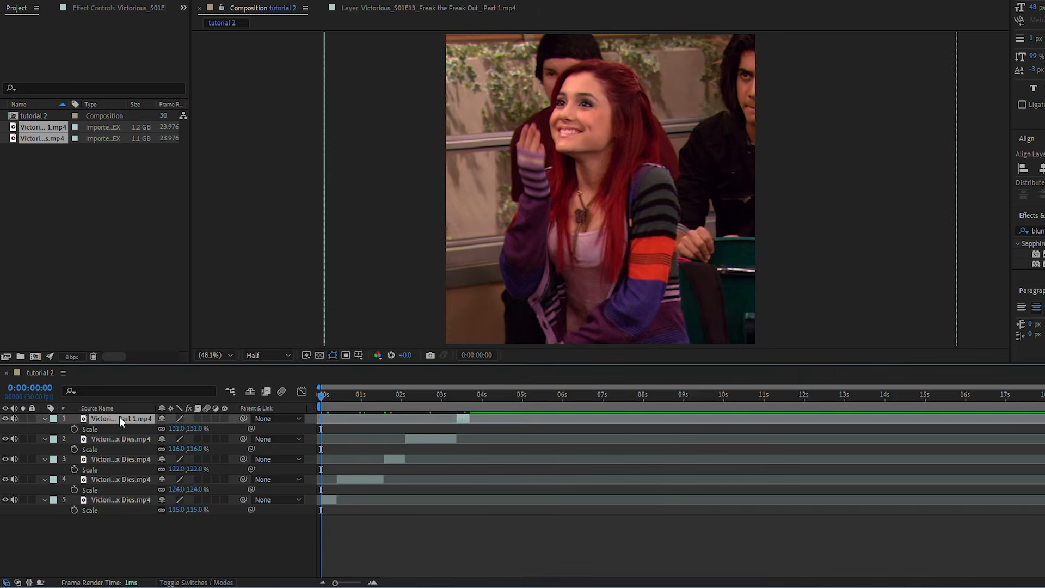
click(454, 561)
key(s)
Scrub through the first clips from the start to check their framing and order.
drag(321, 397, 367, 429)
key(Home)
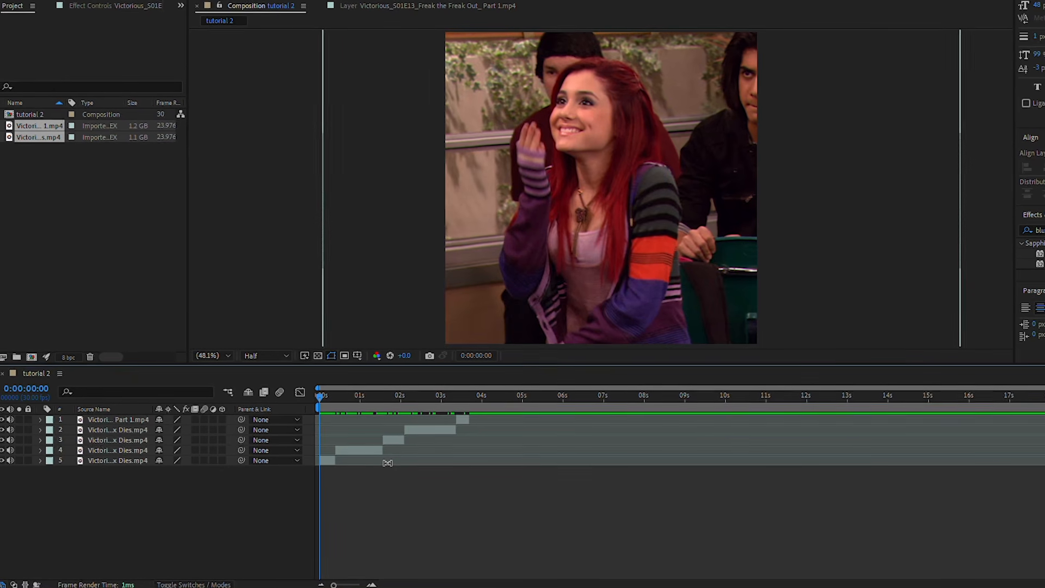
drag(355, 400, 346, 415)
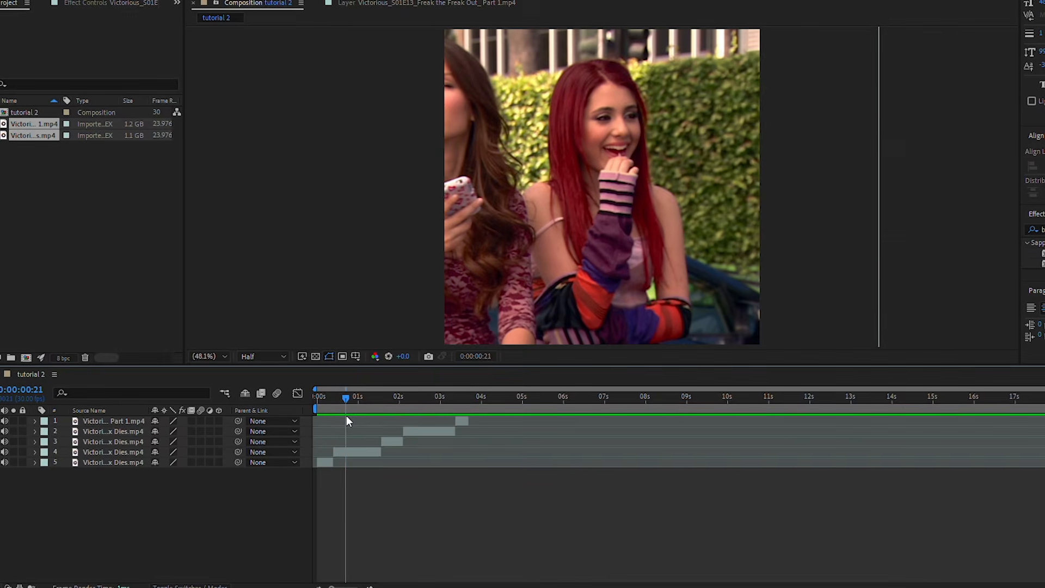
drag(334, 462, 345, 462)
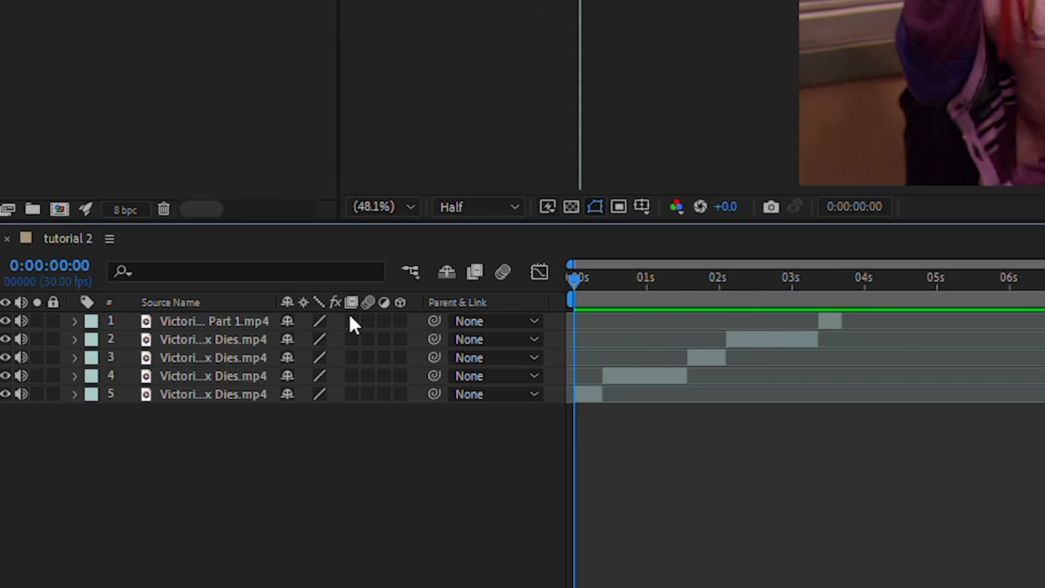
Enable Pixel Motion frame blending and motion blur on all five clip layers.
drag(351, 322, 345, 426)
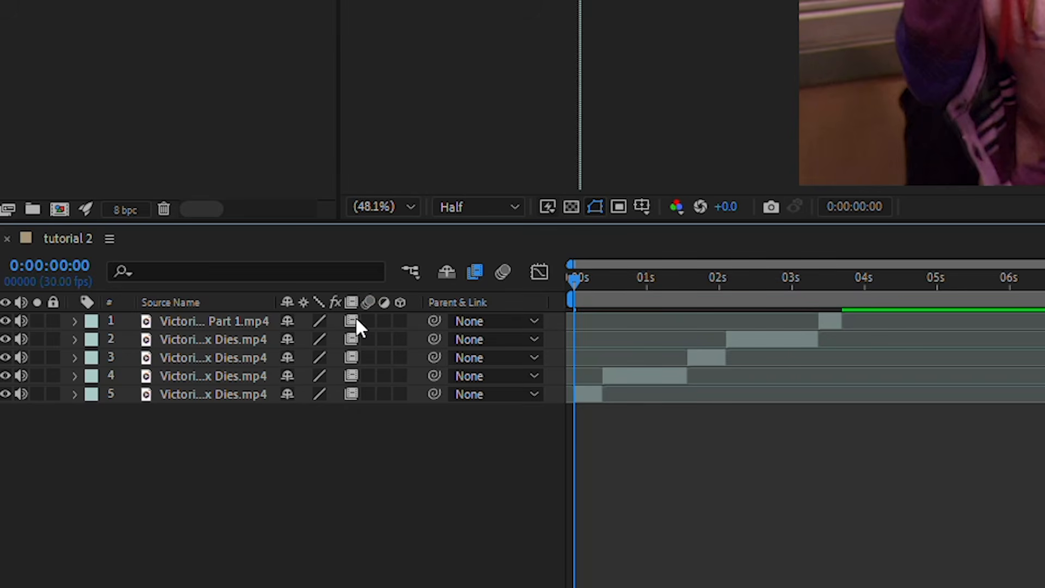
drag(349, 321, 349, 339)
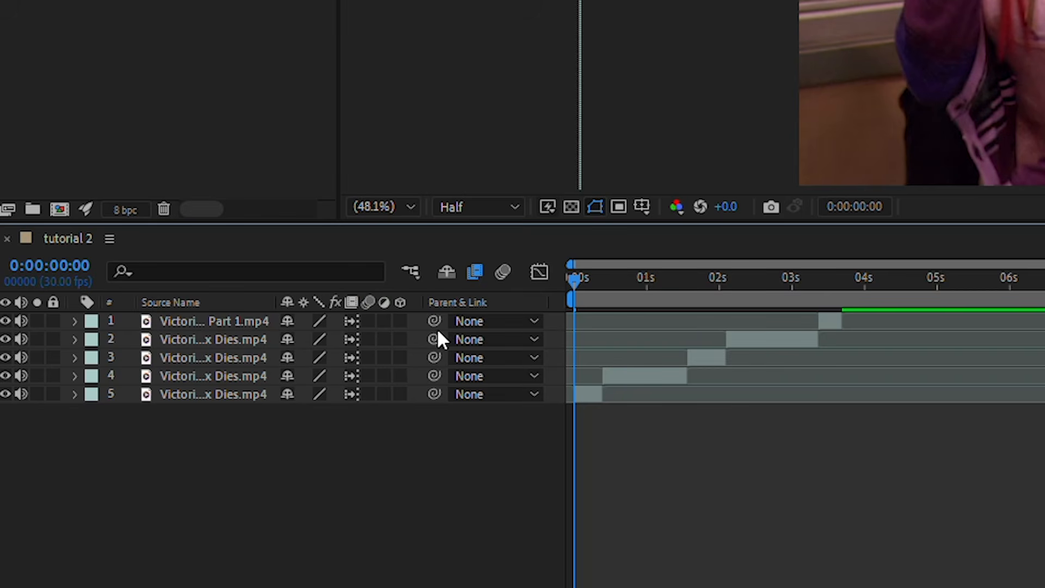
click(247, 320)
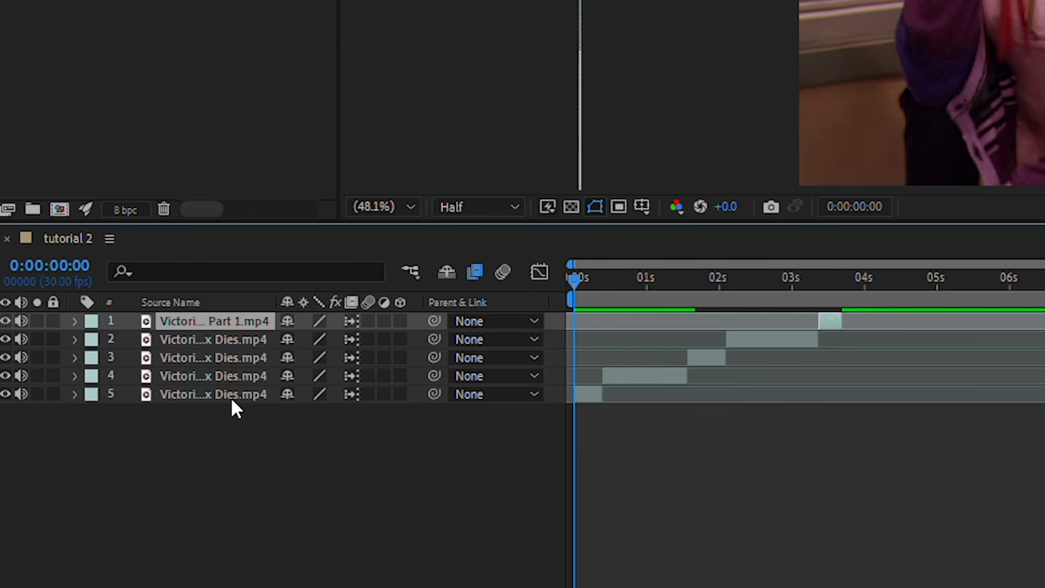
shift+click(232, 400)
click(363, 320)
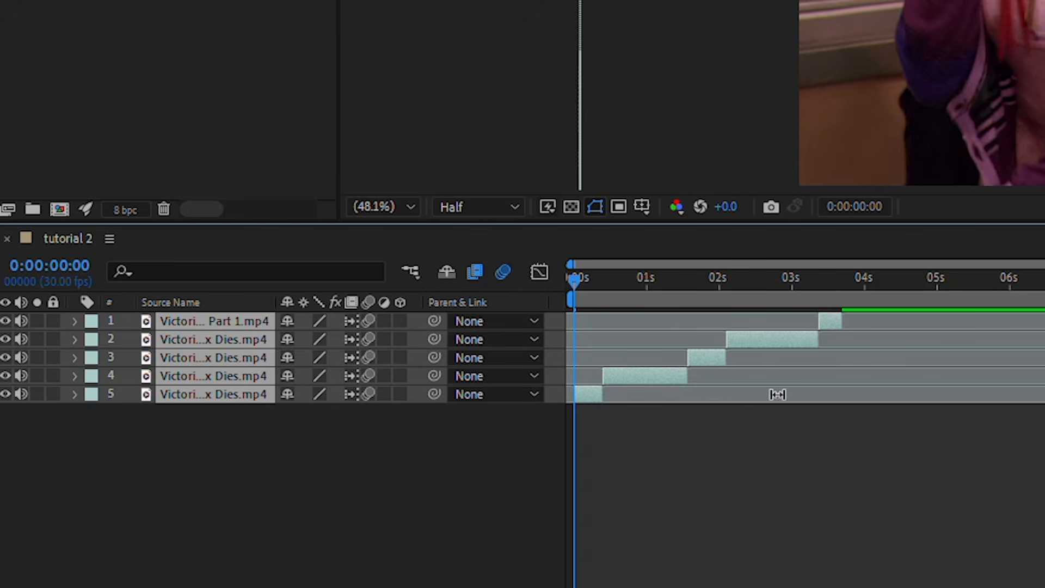
click(877, 529)
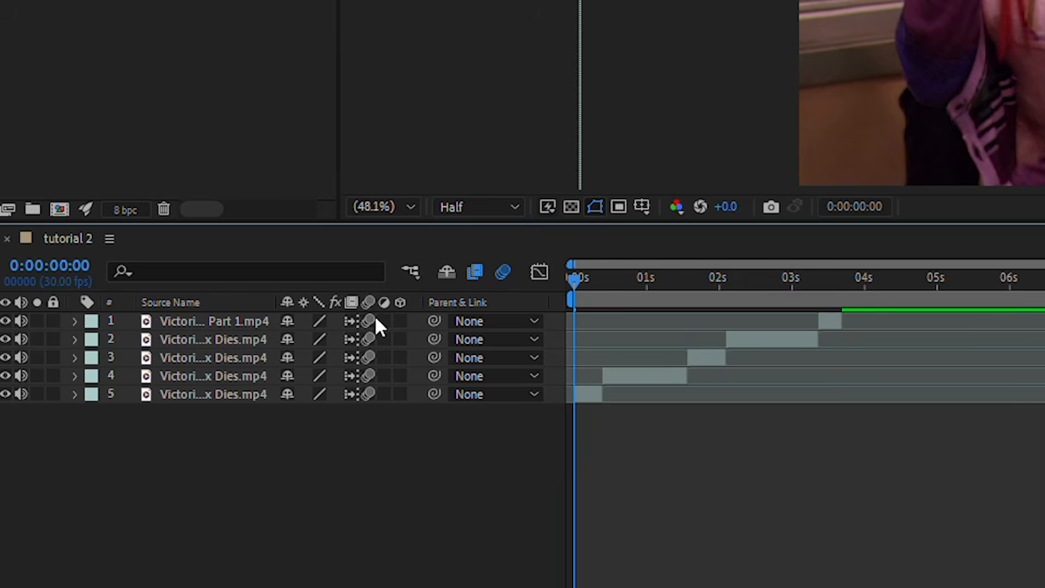
Turn on frame blending and motion blur for the whole composition so the layers' switches take effect.
drag(371, 317, 369, 394)
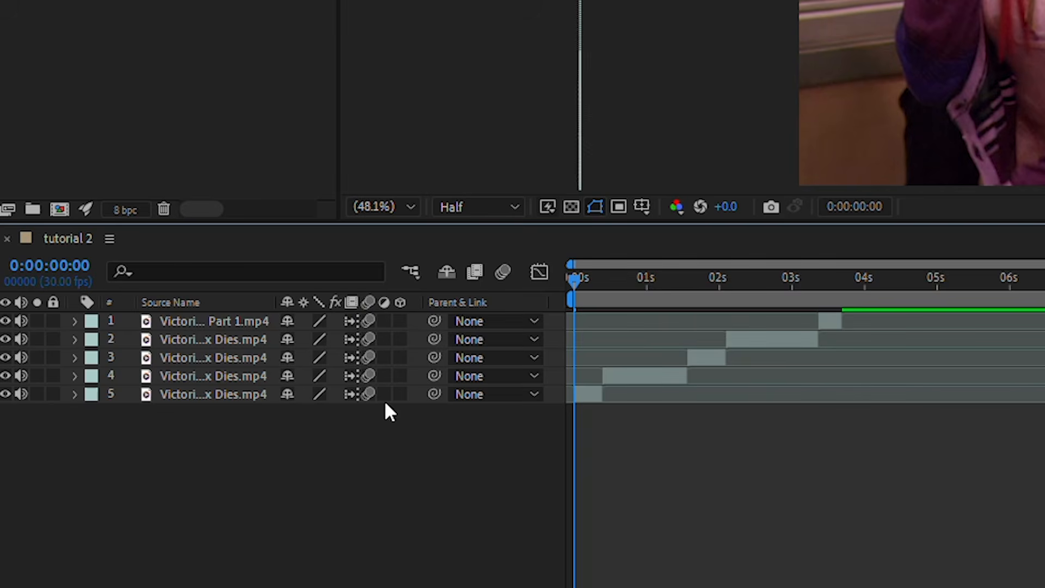
click(475, 271)
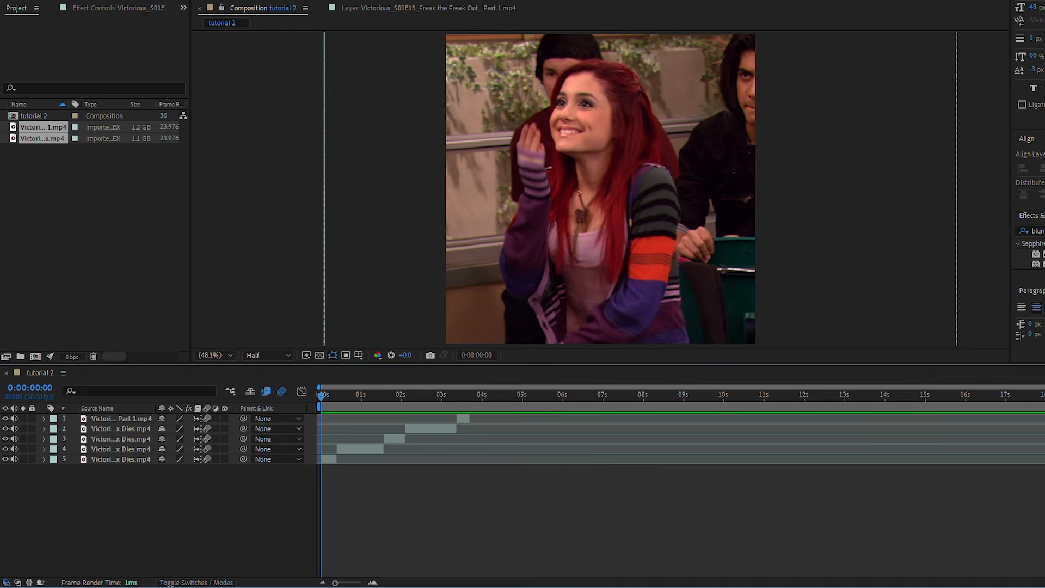
Find the Twixtor effect and apply it to the first clip, the lowest Rex Dies layer.
click(1038, 231)
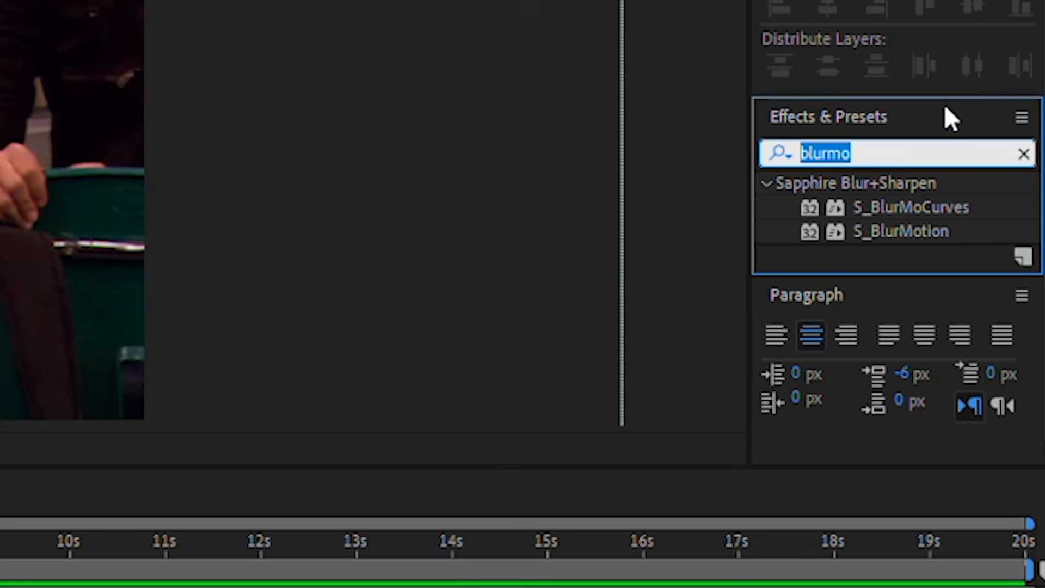
text(twixtor)
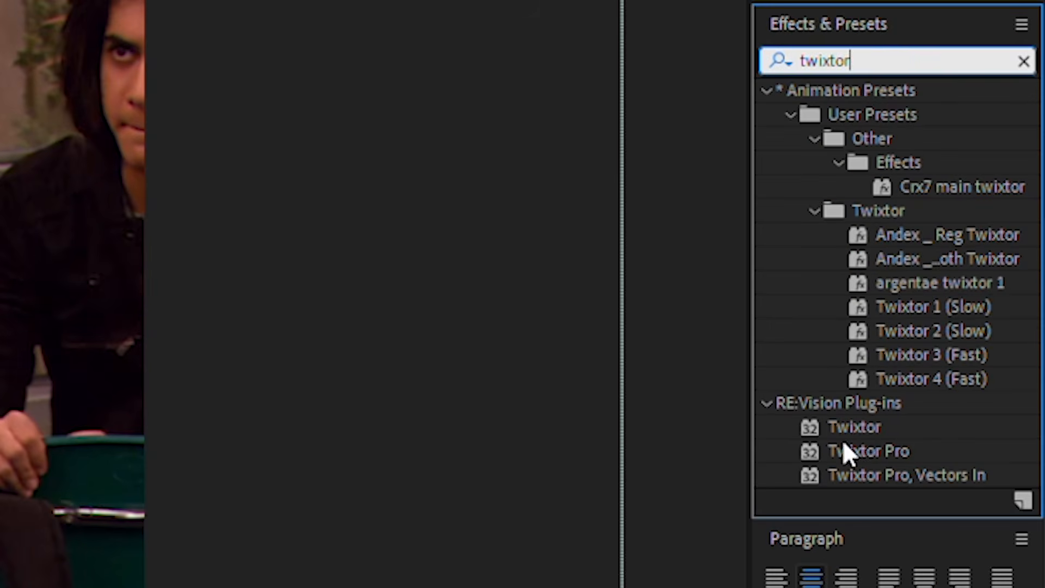
click(859, 427)
drag(860, 424, 607, 195)
drag(1043, 387, 412, 384)
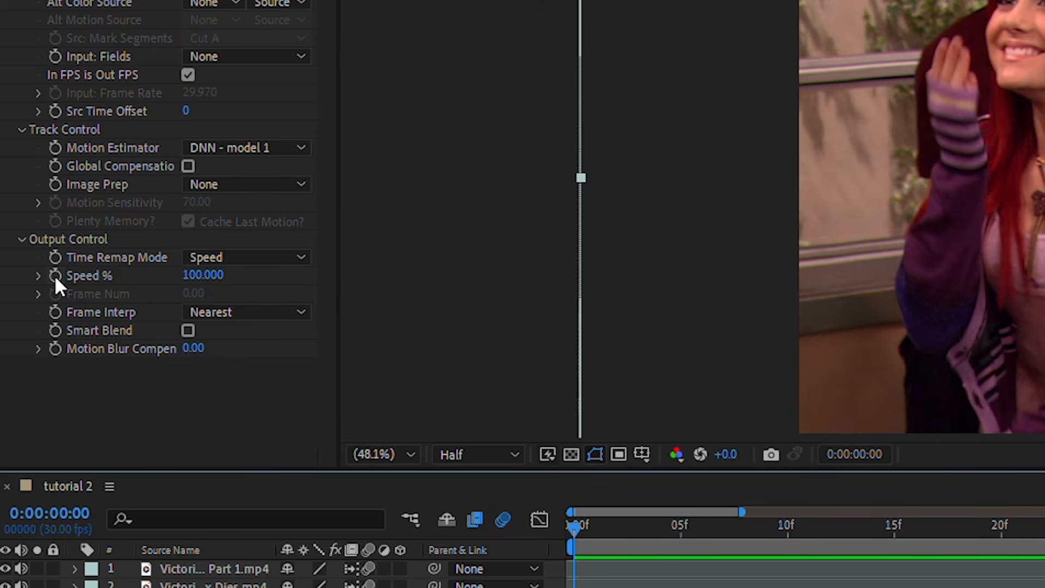
Keyframe the first clip's Twixtor Speed % at 100 on frame 0, 50 on frame 6 and 100 on frame 11.
click(55, 277)
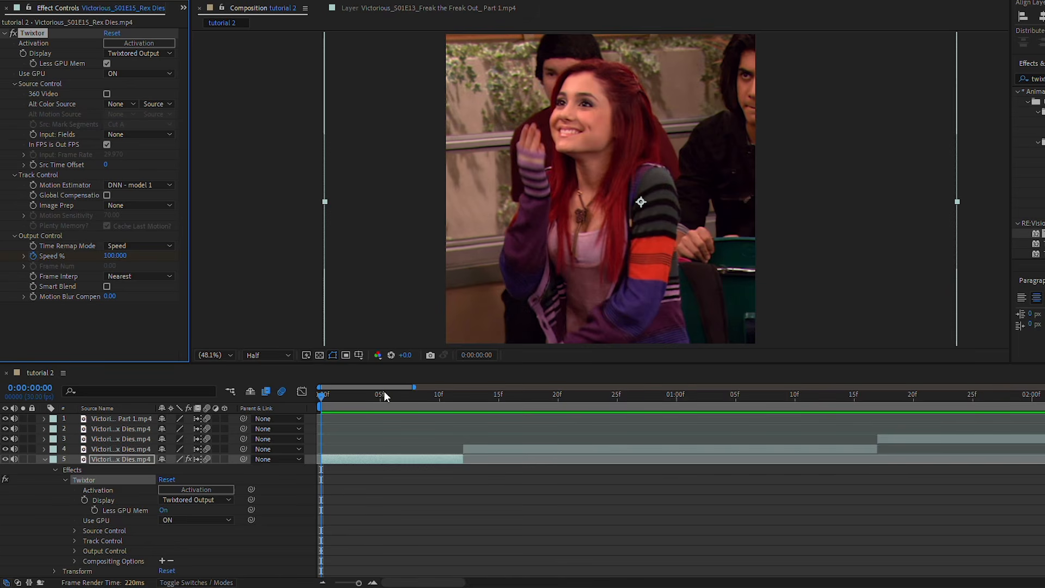
click(701, 524)
click(194, 282)
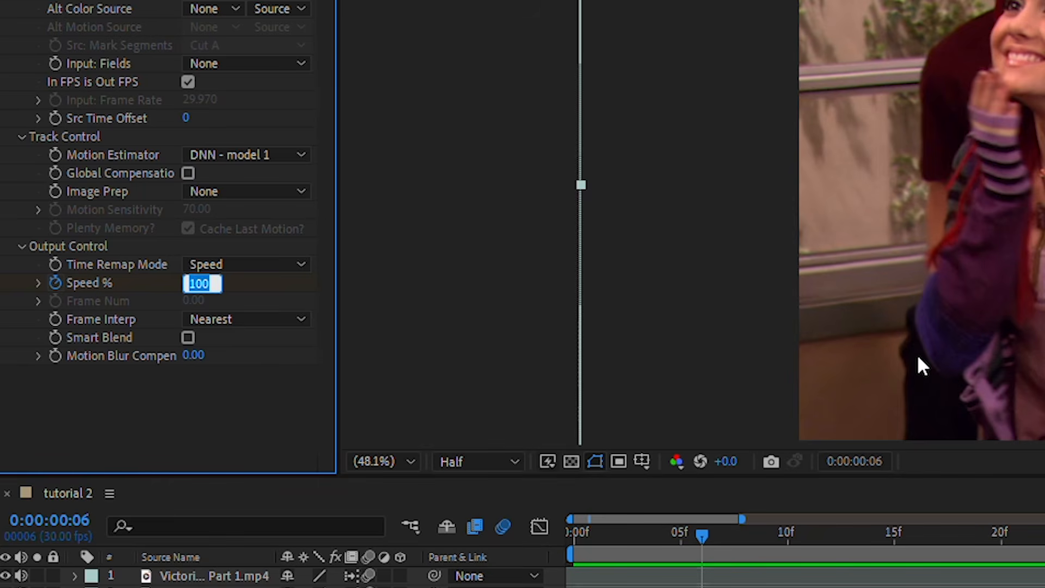
text(50)
key(Return)
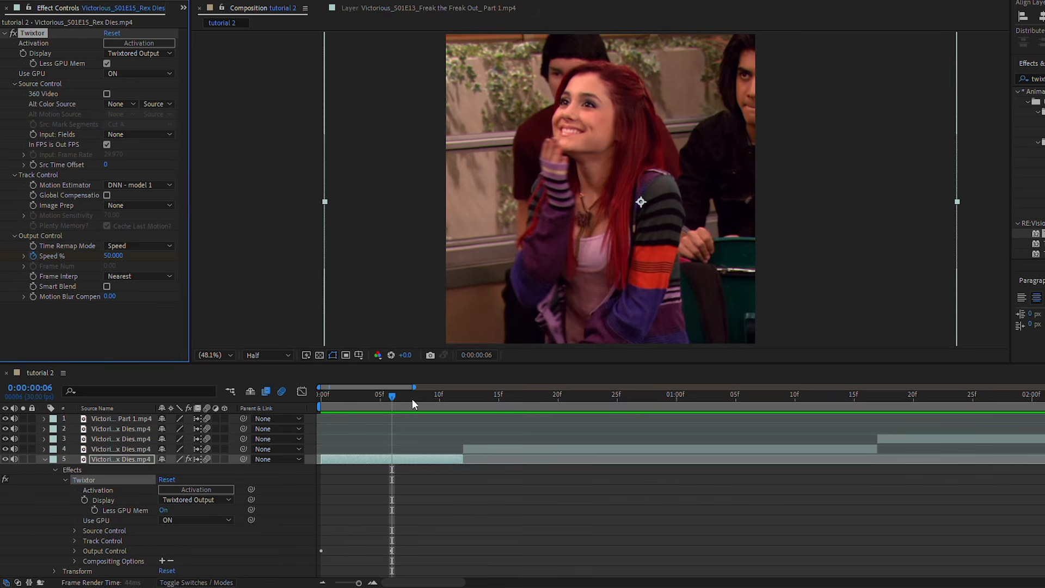
drag(392, 401, 452, 400)
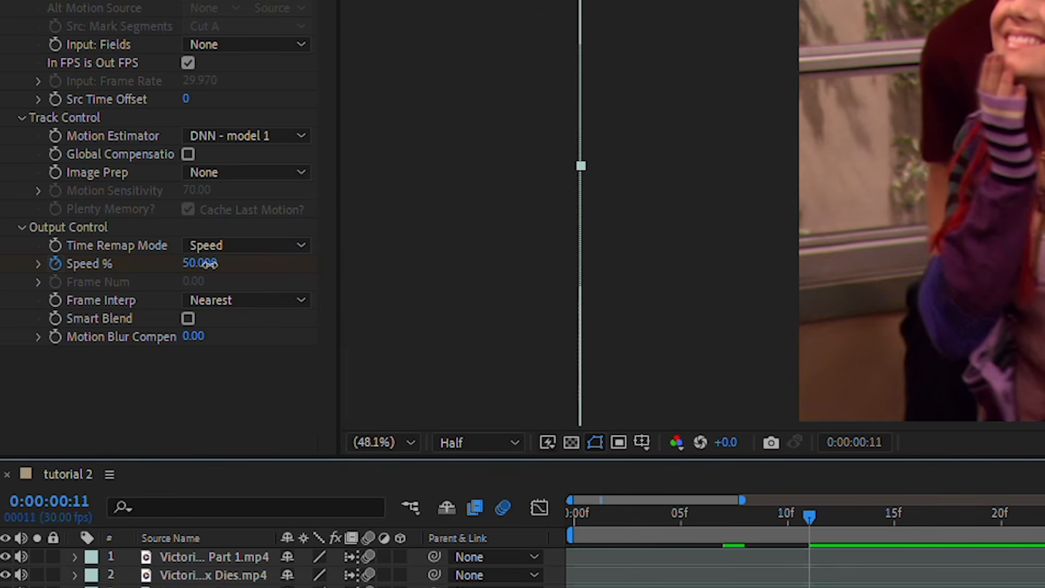
click(208, 263)
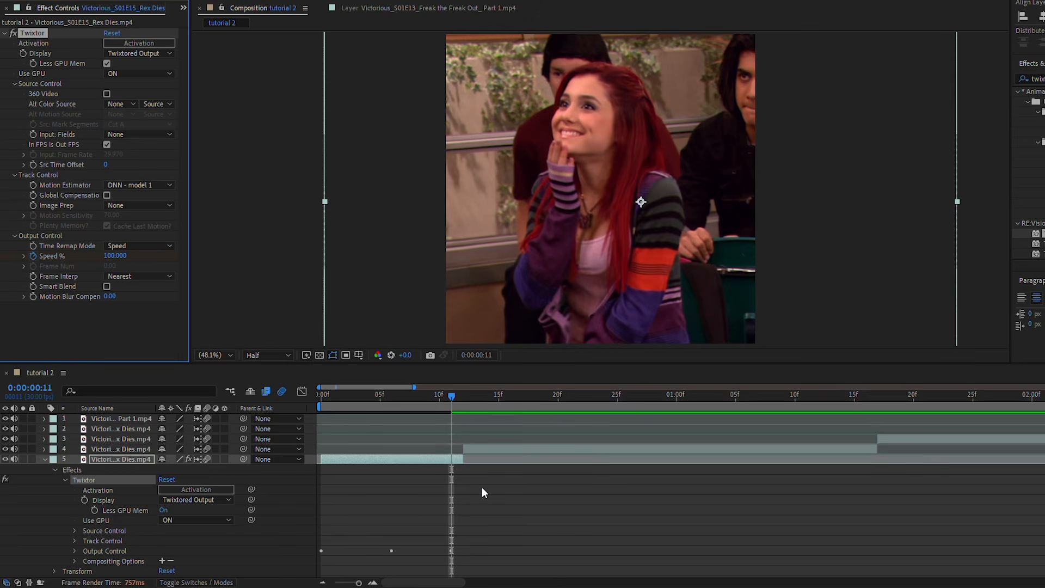
Reveal the first clip's three Speed % keyframes and apply Easy Ease to all of them.
key(u)
key(u)
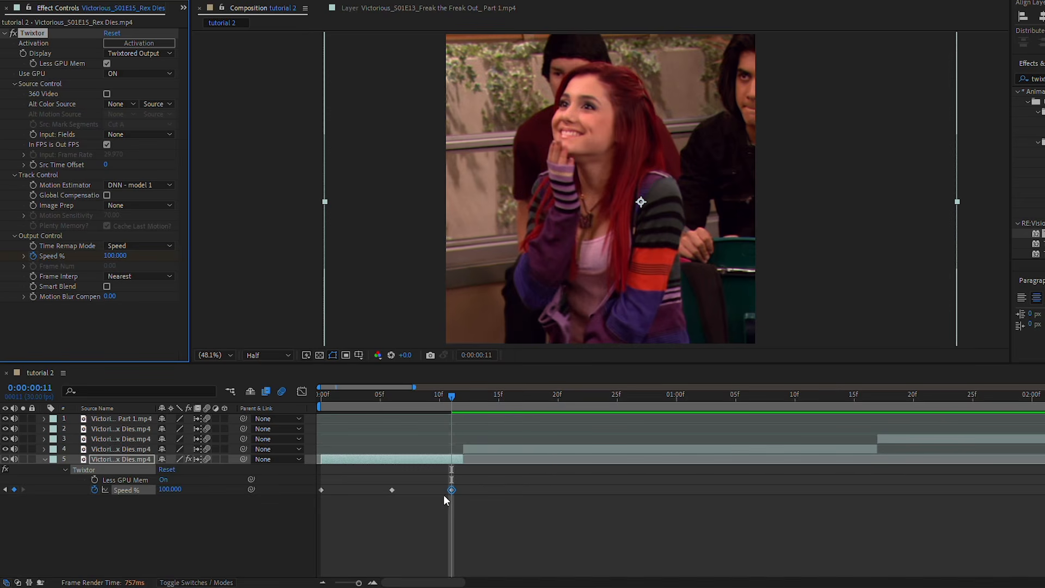
drag(465, 493, 313, 497)
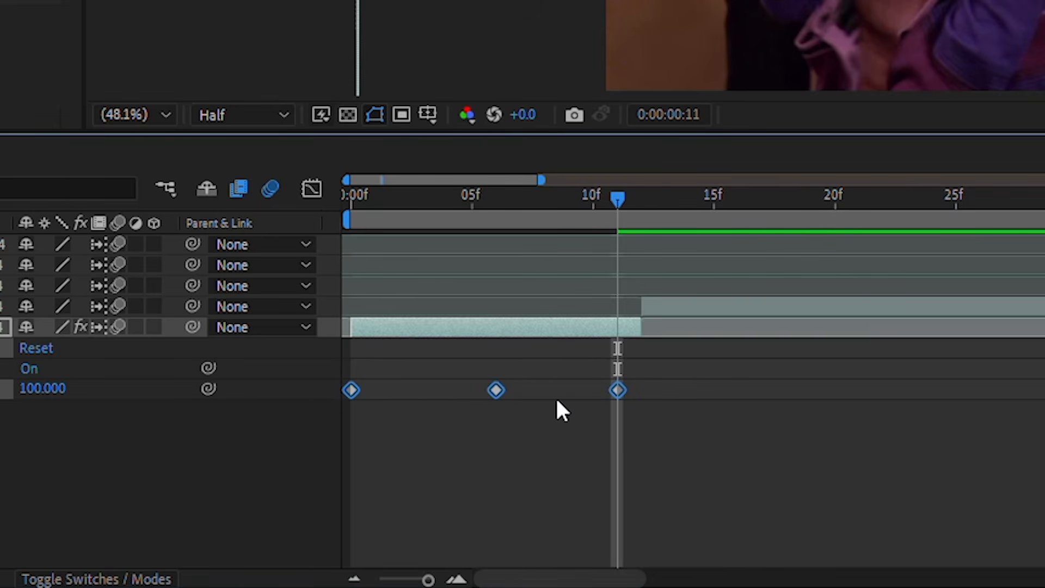
right_click(618, 390)
mouse_move(754, 376)
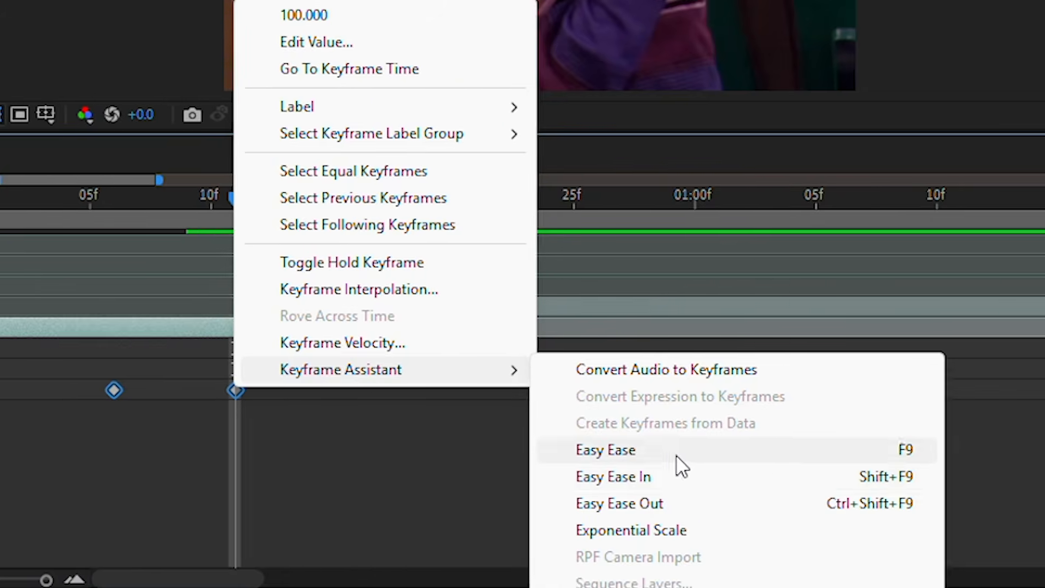
click(677, 460)
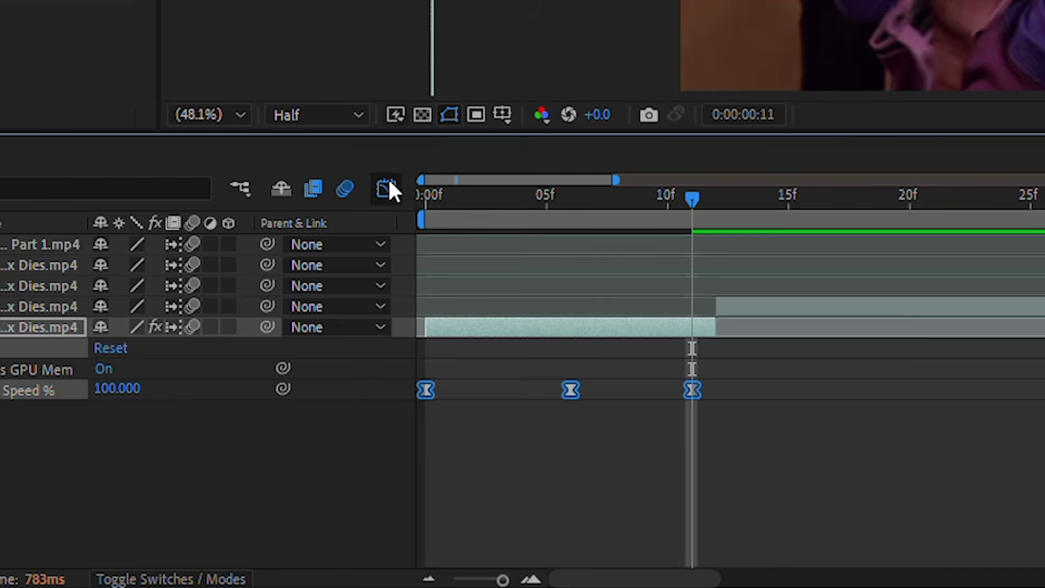
Shape the first clip's Speed % curve into a U with steep ends and a wide, flat dip at the middle keyframe.
click(301, 391)
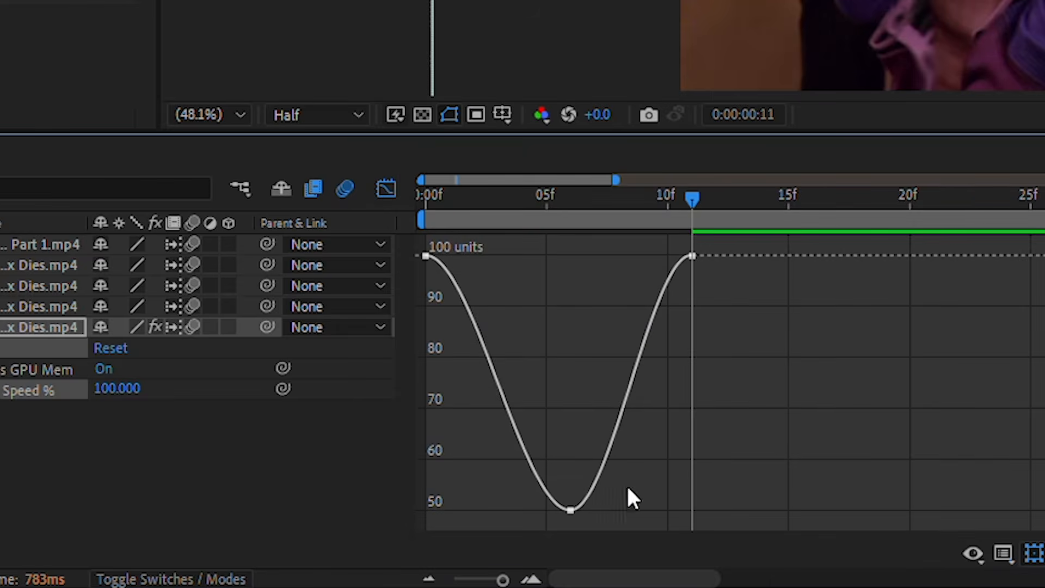
click(426, 256)
click(693, 256)
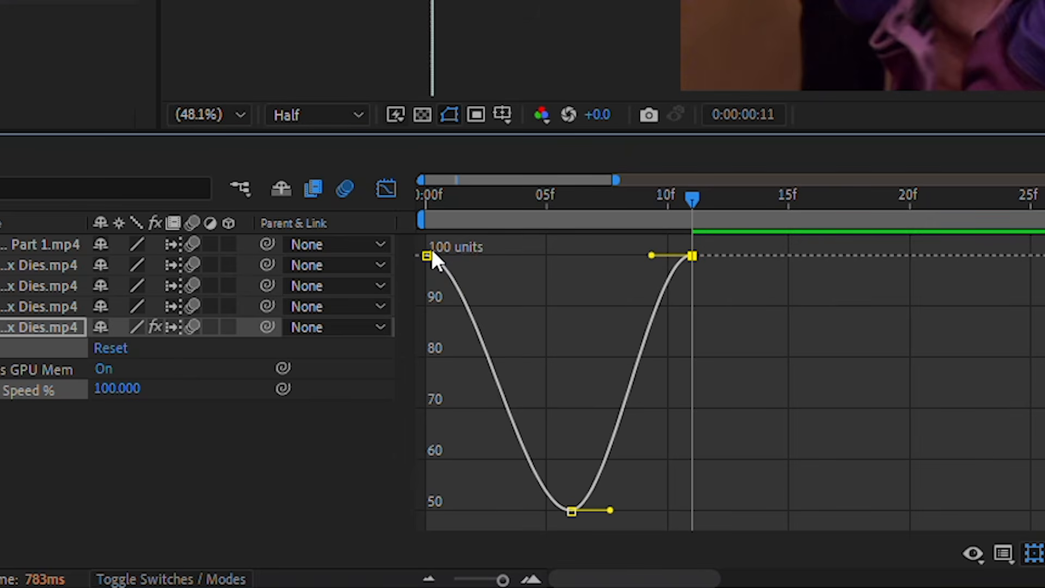
drag(428, 256, 384, 305)
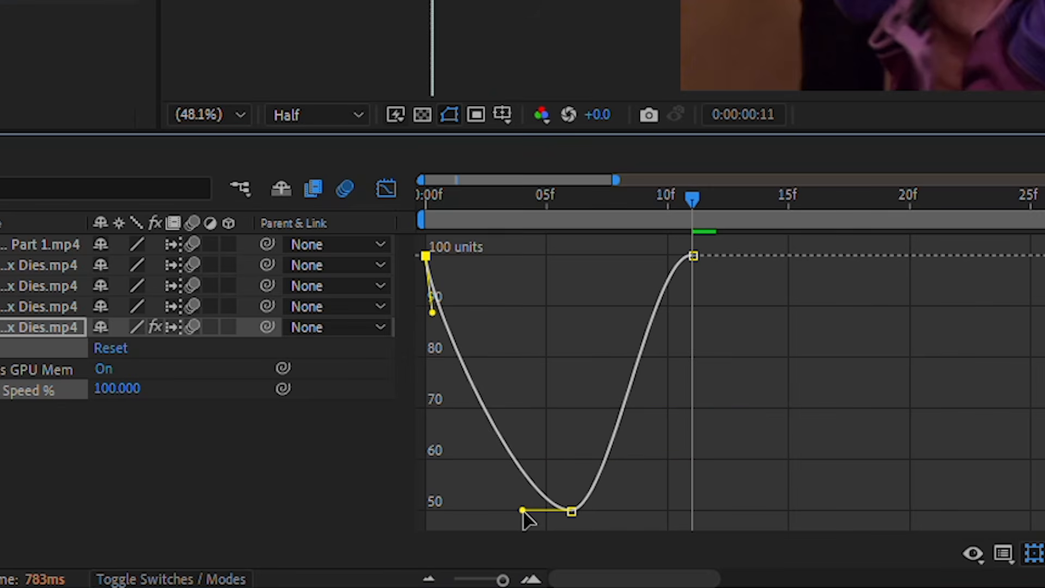
drag(523, 511, 425, 507)
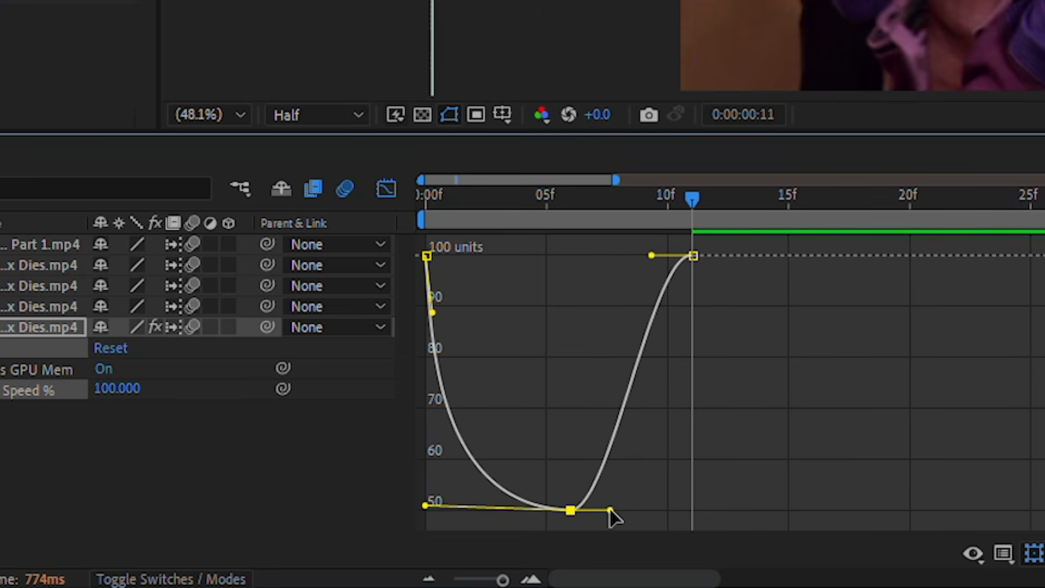
drag(610, 512, 691, 510)
drag(651, 255, 683, 326)
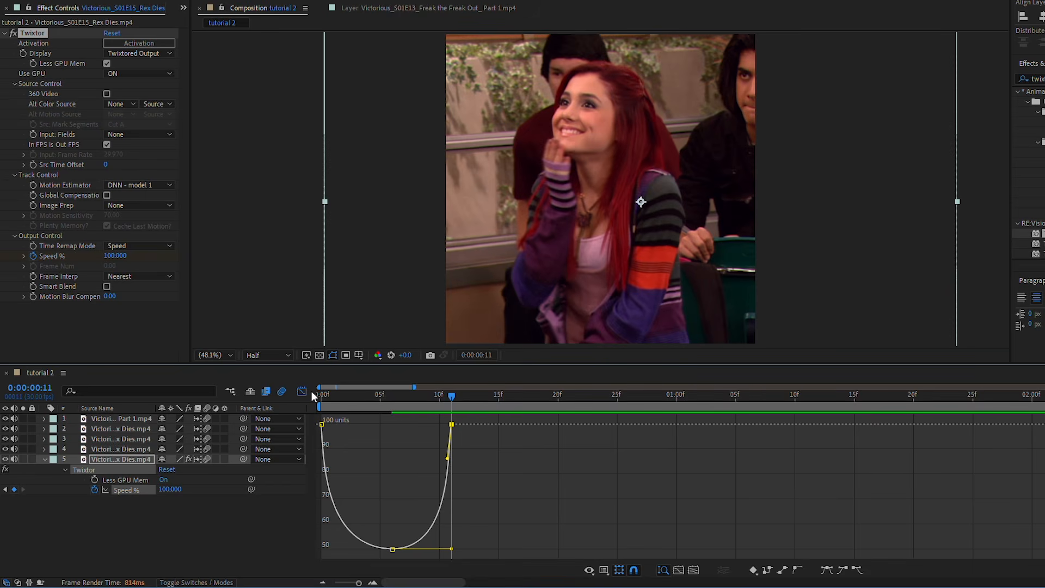
click(303, 392)
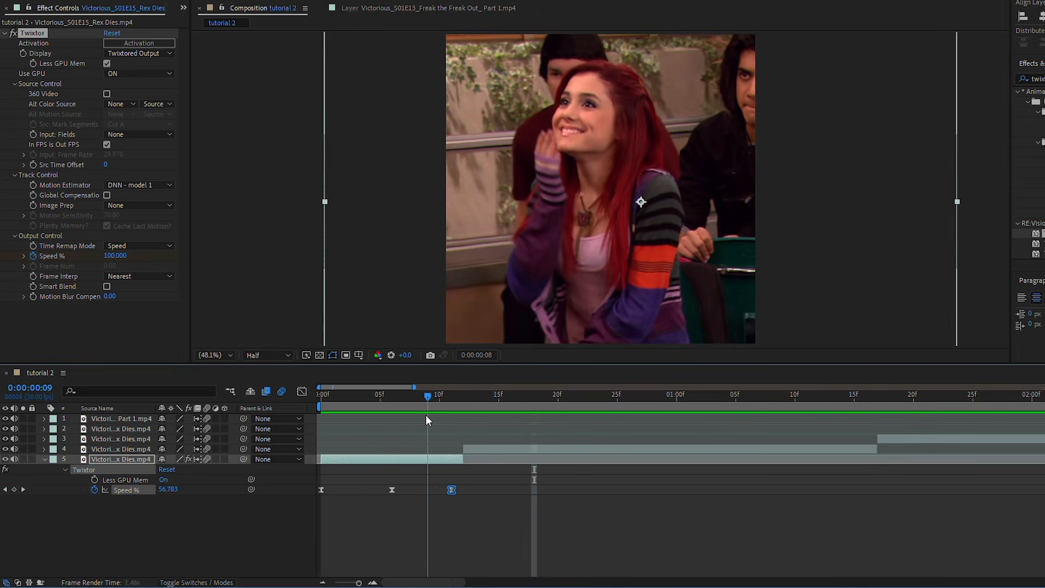
Copy the first clip's Twixtor effect with its Speed % keyframes onto the second clip at frame 12 and reveal the keyframes.
click(503, 504)
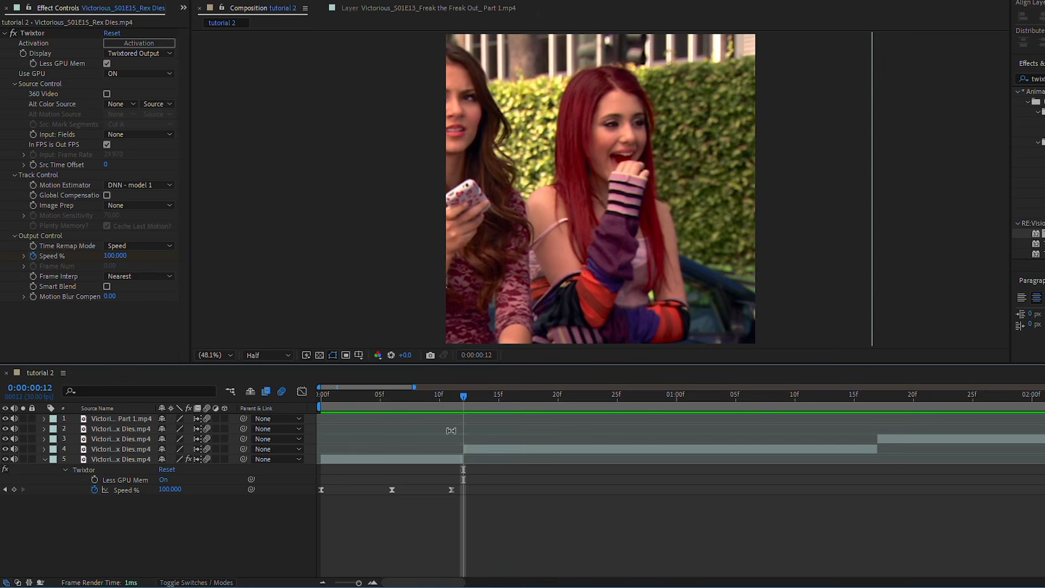
click(472, 400)
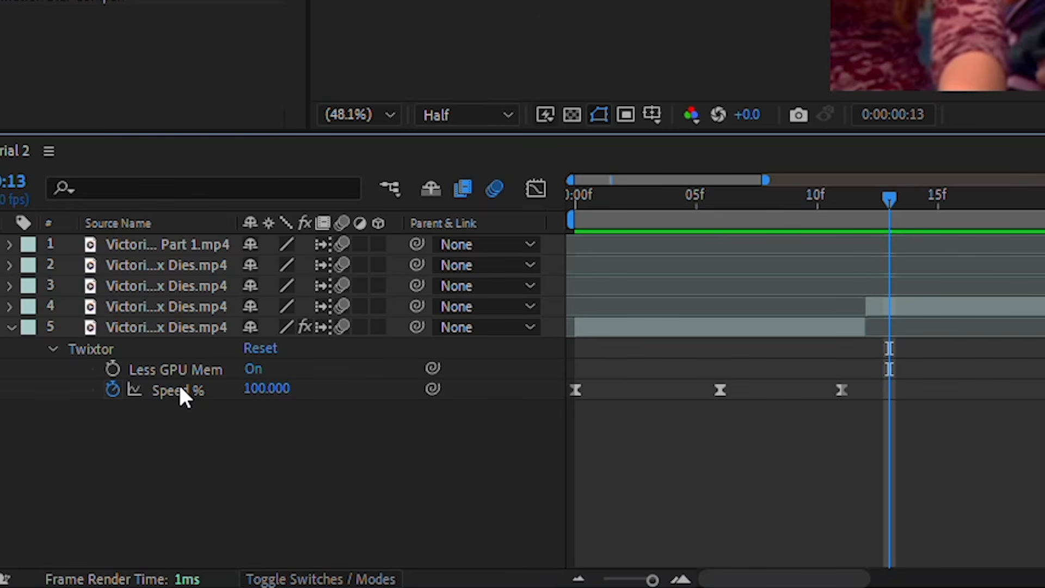
drag(878, 380, 503, 400)
click(145, 397)
click(184, 390)
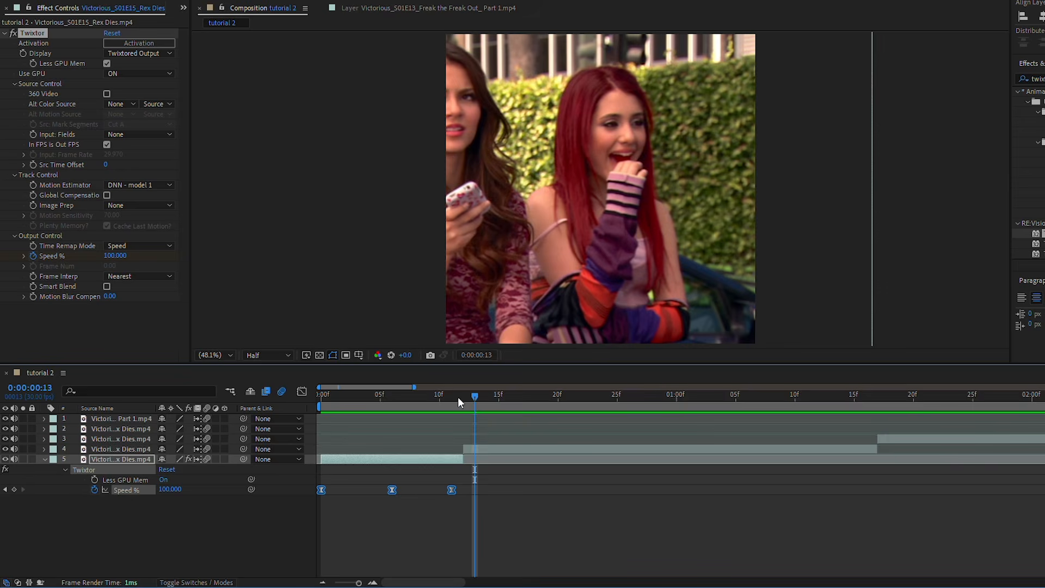
drag(891, 200, 865, 199)
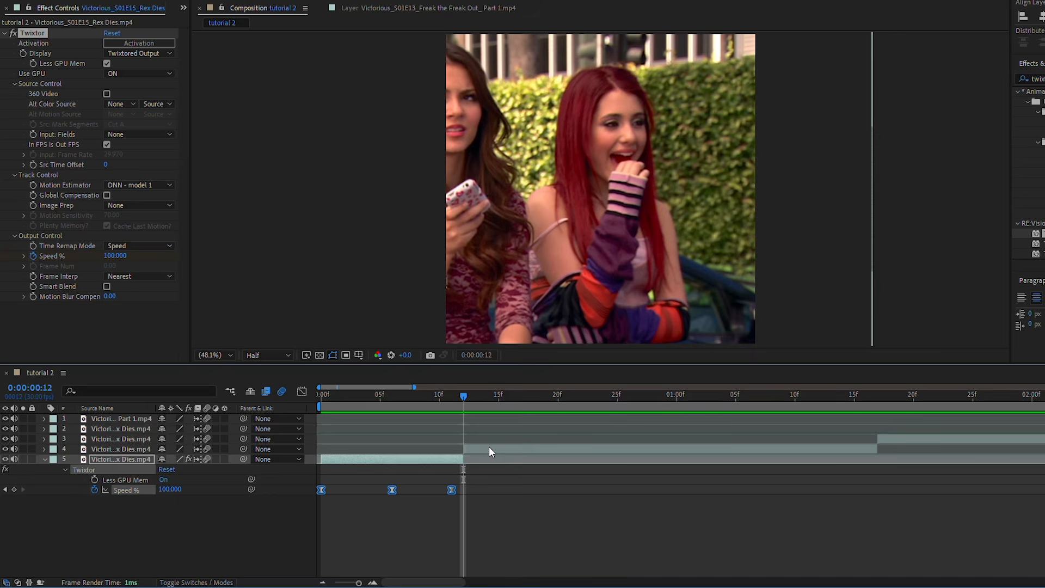
click(489, 448)
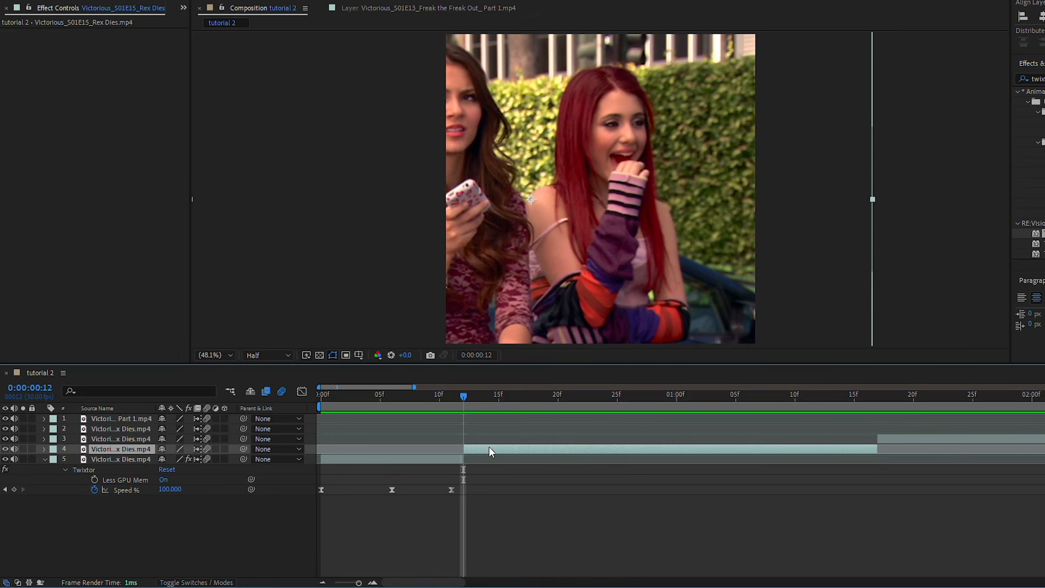
key(ctrl+v)
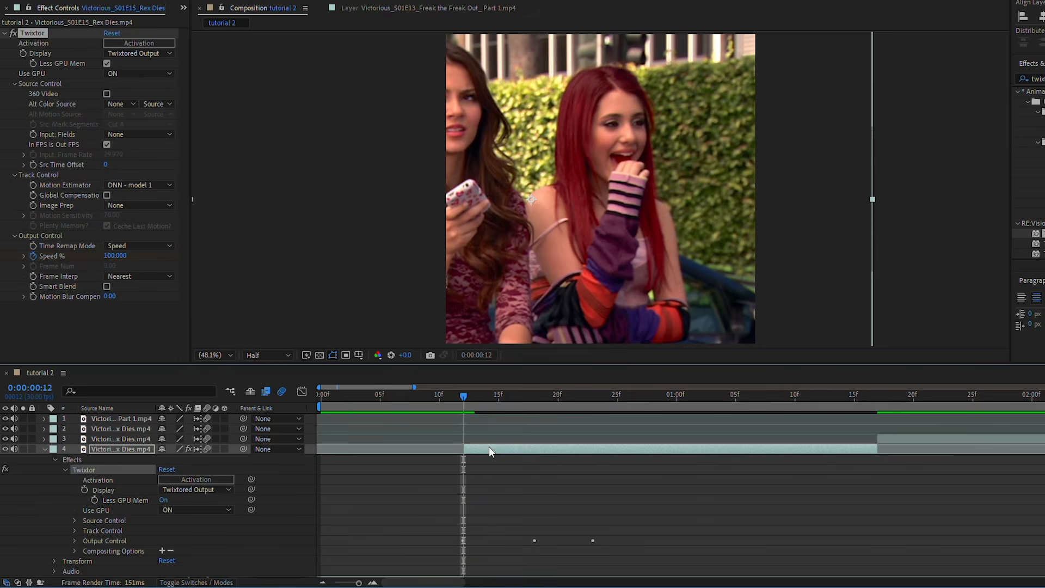
key(u)
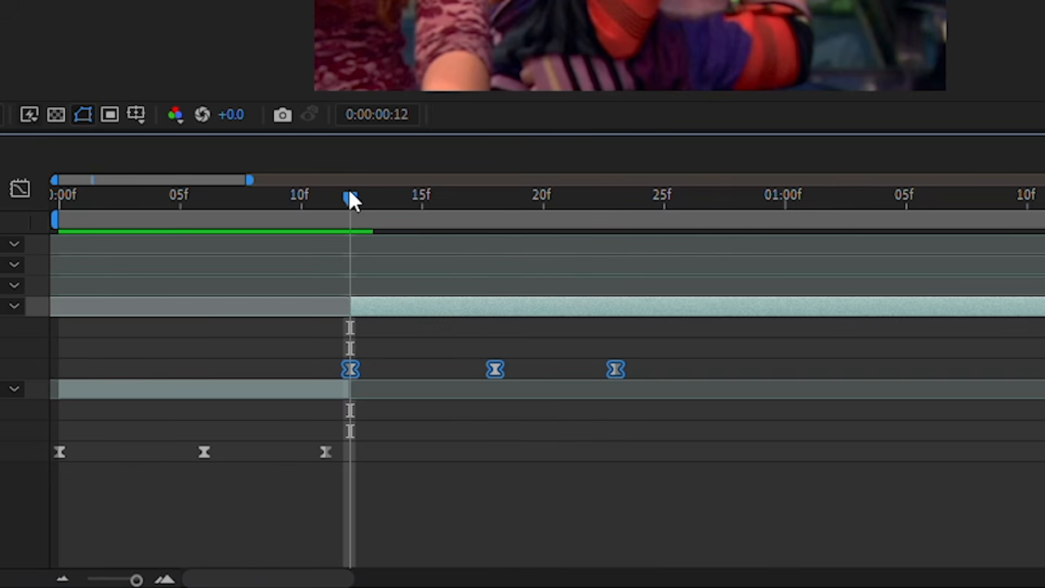
Stretch the second clip's Speed % keyframes proportionally so the last one falls at 0:00:01:16, one frame before the clip ends.
drag(463, 395, 613, 419)
drag(657, 244, 630, 275)
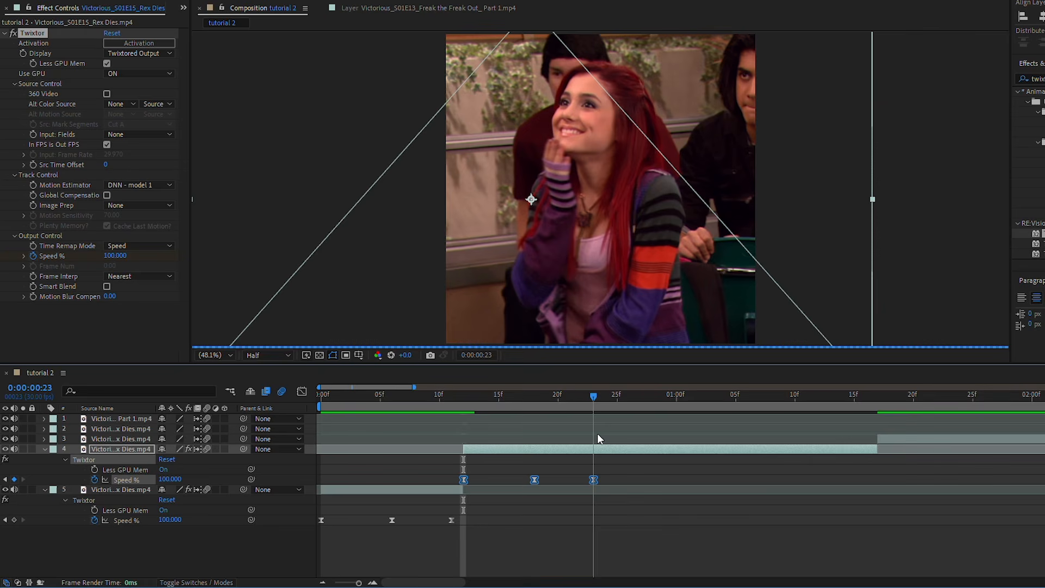
drag(598, 438, 795, 476)
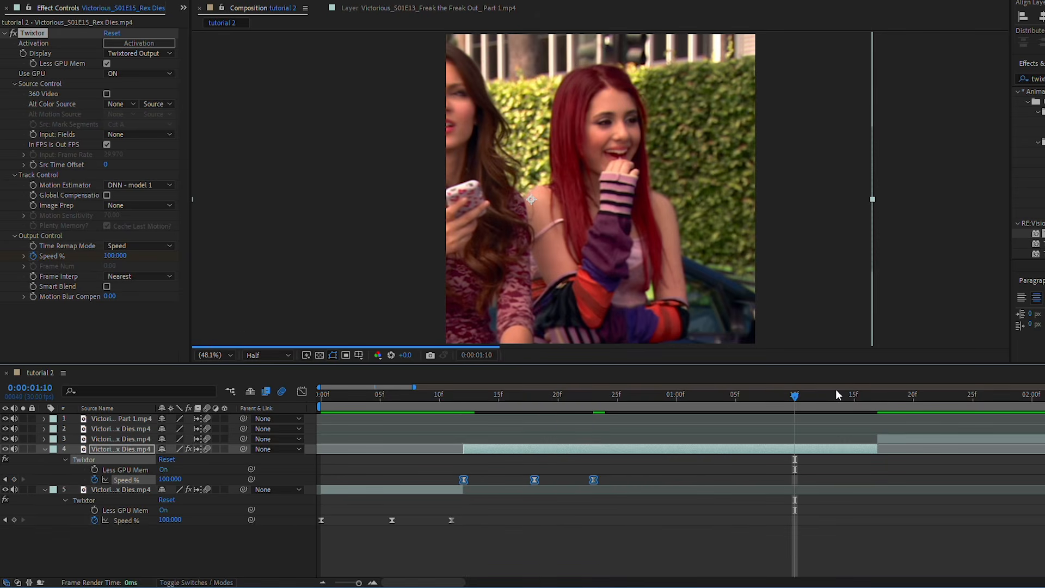
drag(869, 394, 868, 396)
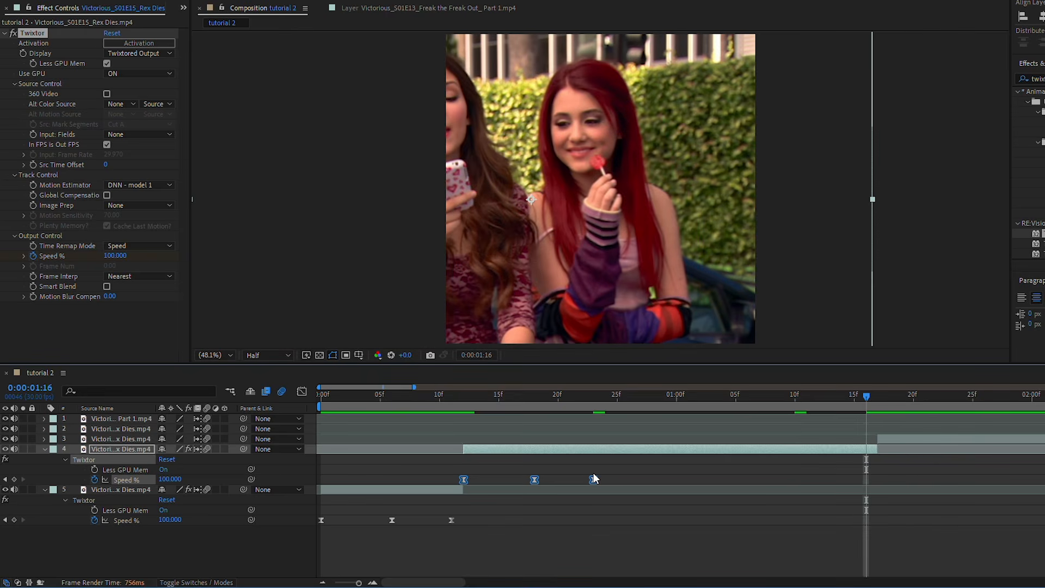
mouse_move(594, 479)
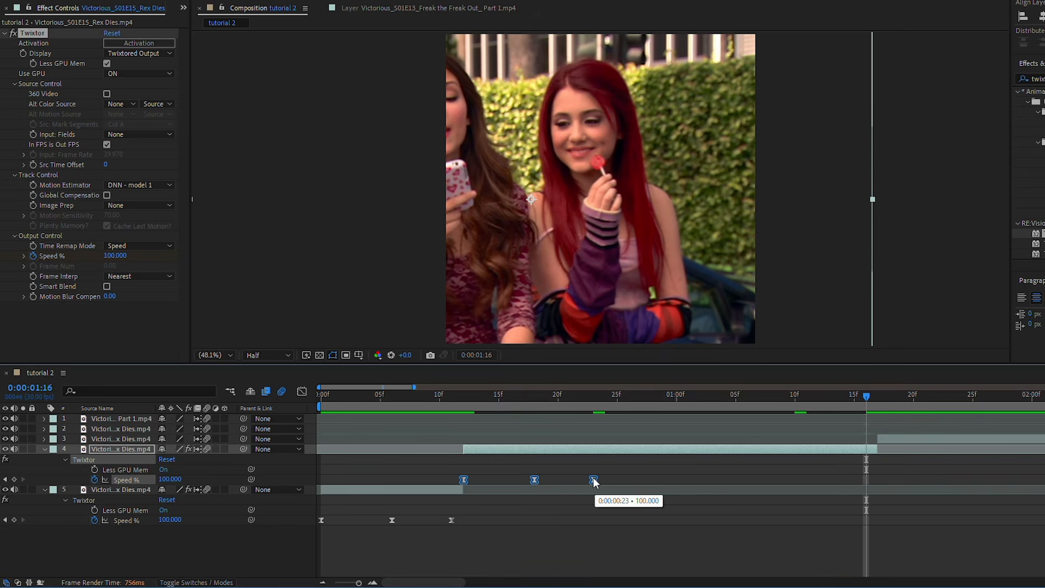
drag(593, 479, 866, 485)
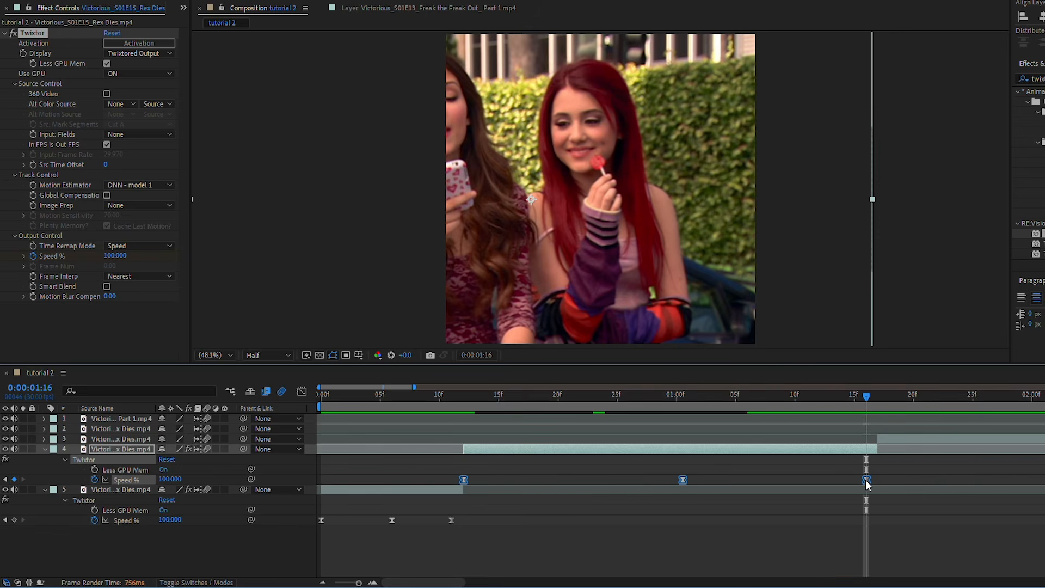
Select the second clip's Speed % keyframes and inspect their curve in the Graph Editor.
click(503, 482)
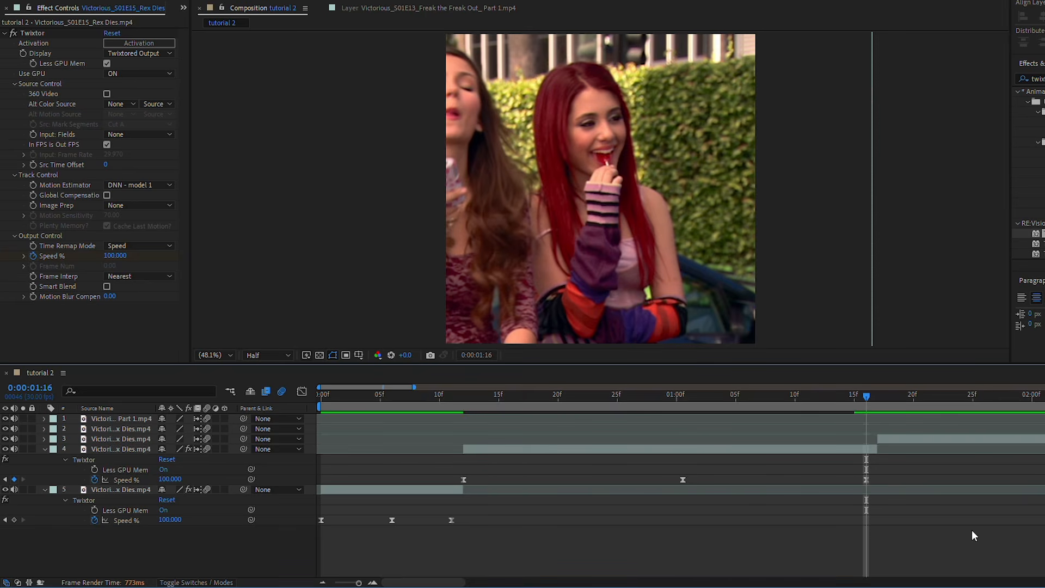
drag(873, 483, 426, 482)
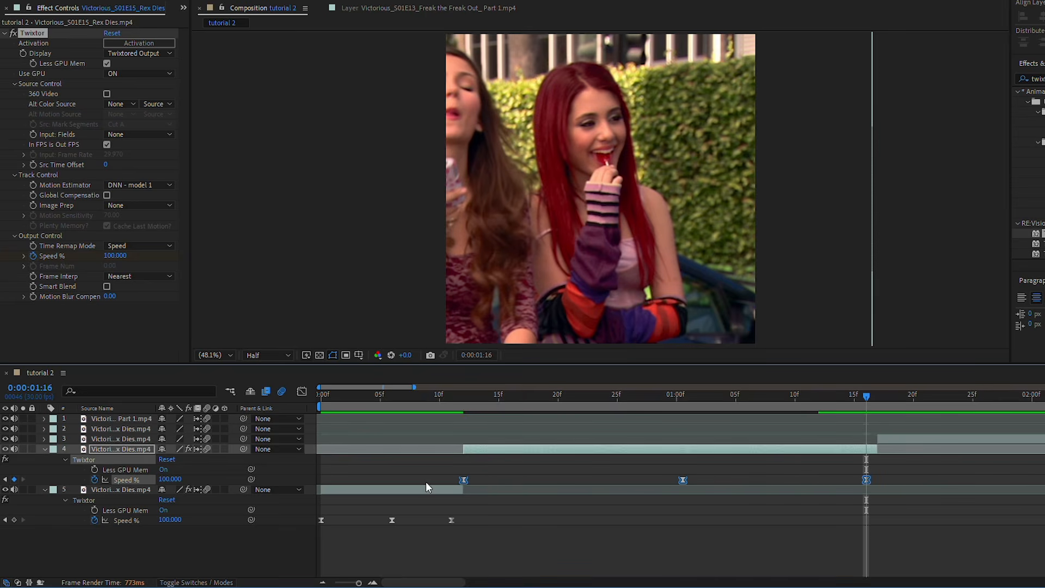
click(302, 391)
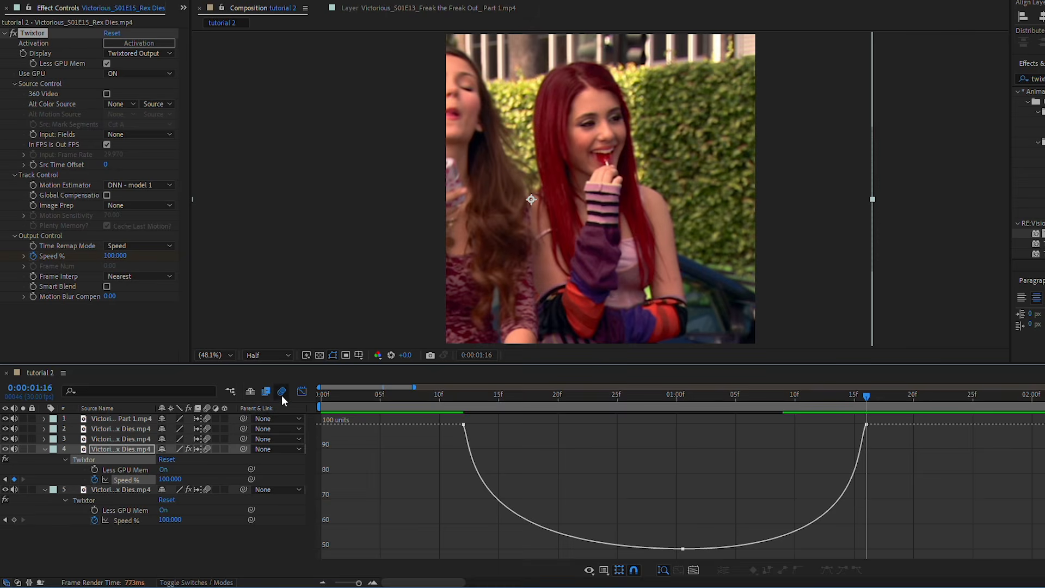
Leave the Graph Editor, reveal only the first clip's Twixtor Speed % keyframes, and remove all three from the clip.
key(shift+F3)
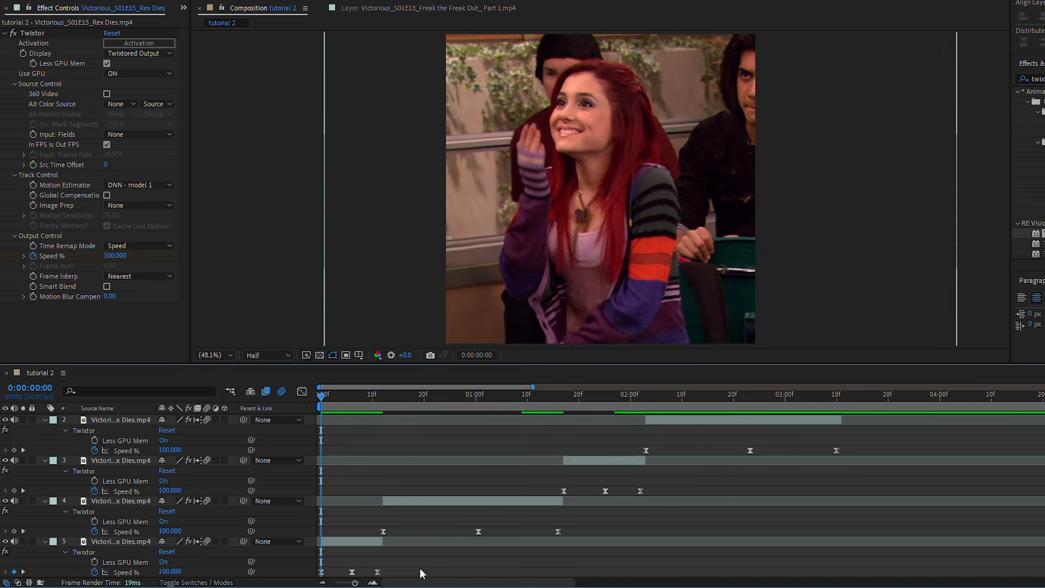
key(u)
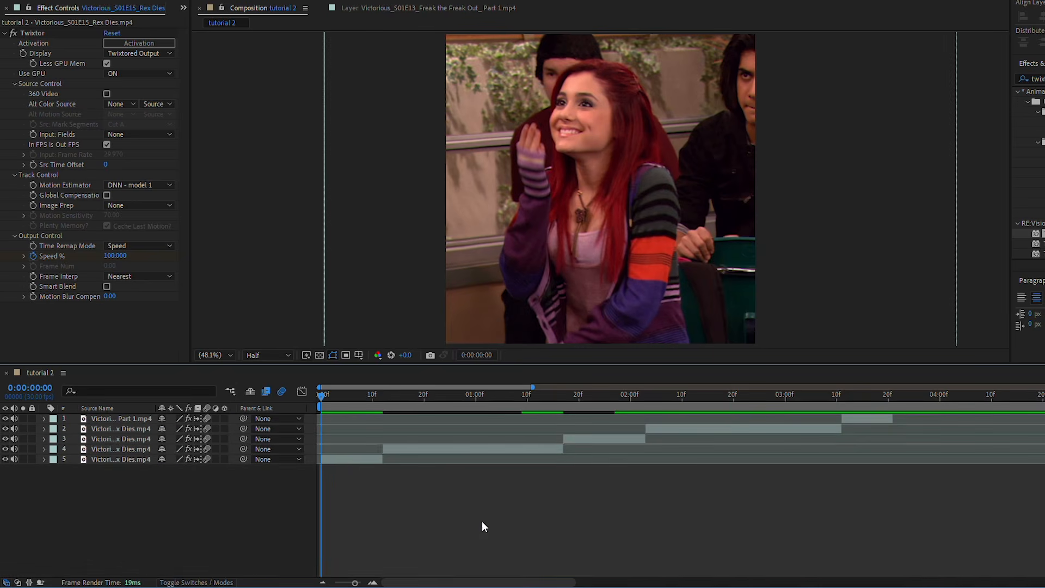
click(345, 459)
key(u)
drag(319, 480, 384, 562)
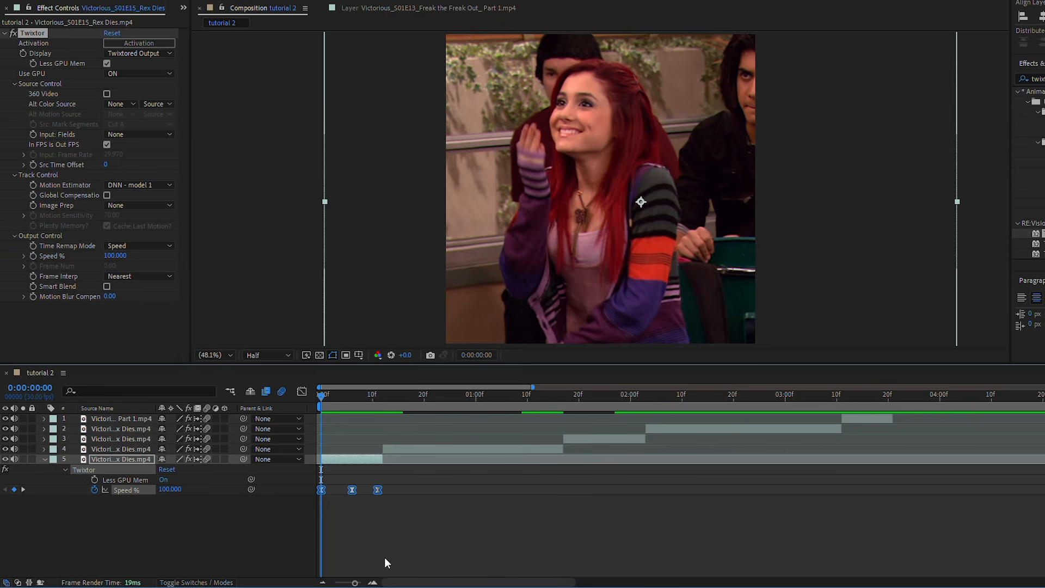
key(Delete)
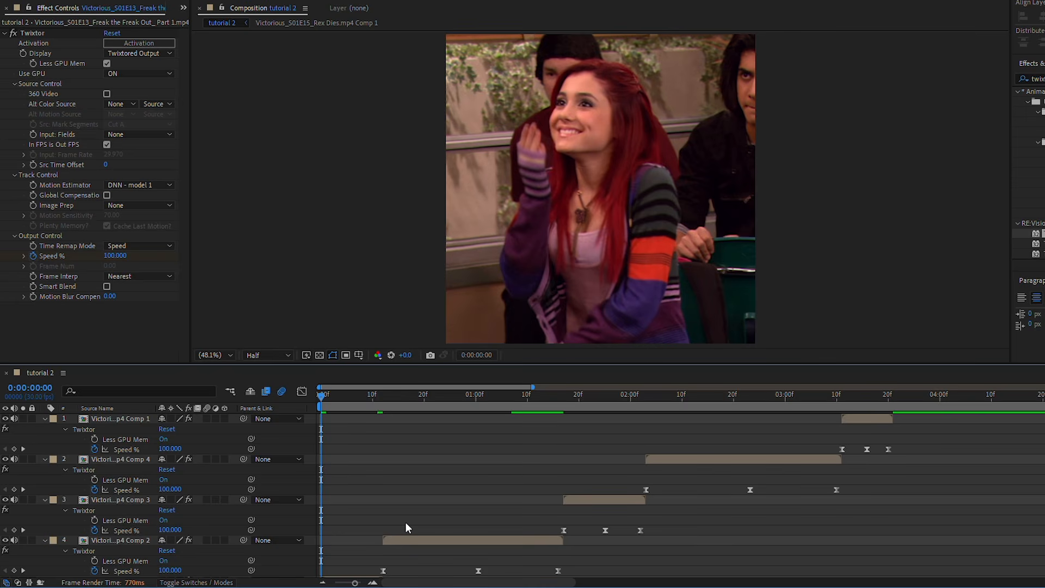
Preview the precomposed clips with their Twixtor ramps and set the composition's preview resolution to Quarter.
key(space)
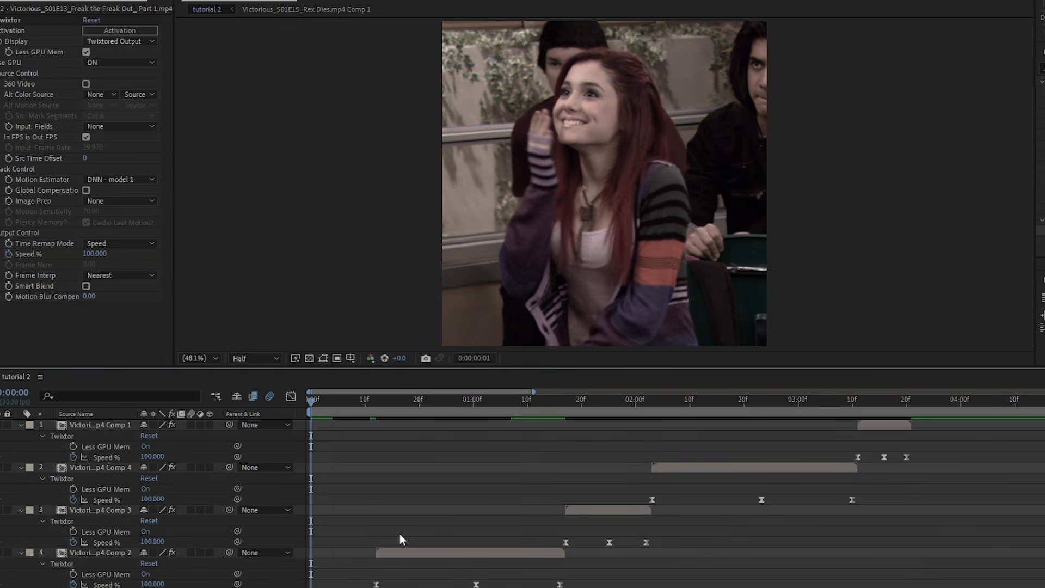
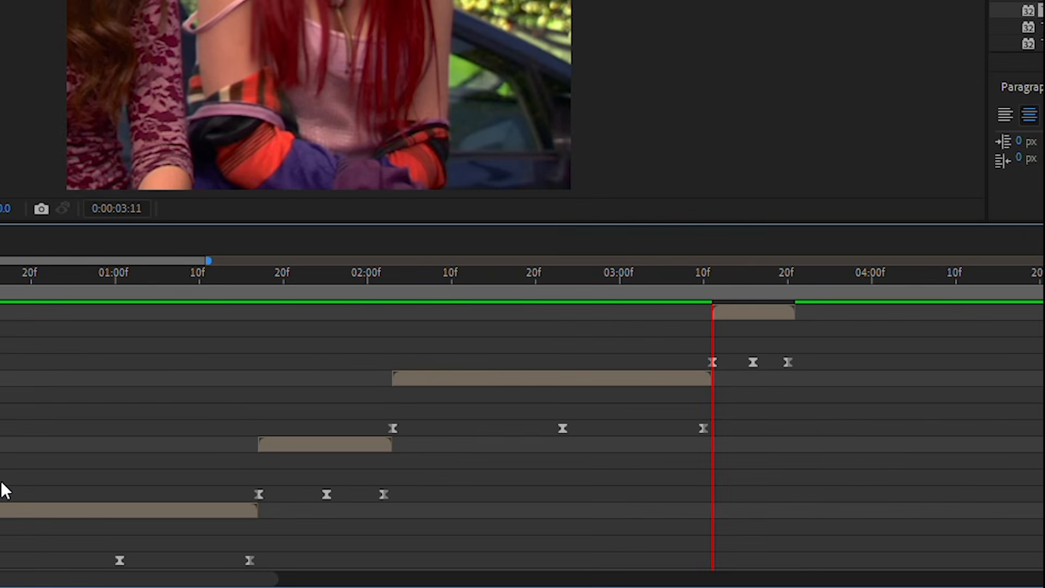
key(space)
click(267, 105)
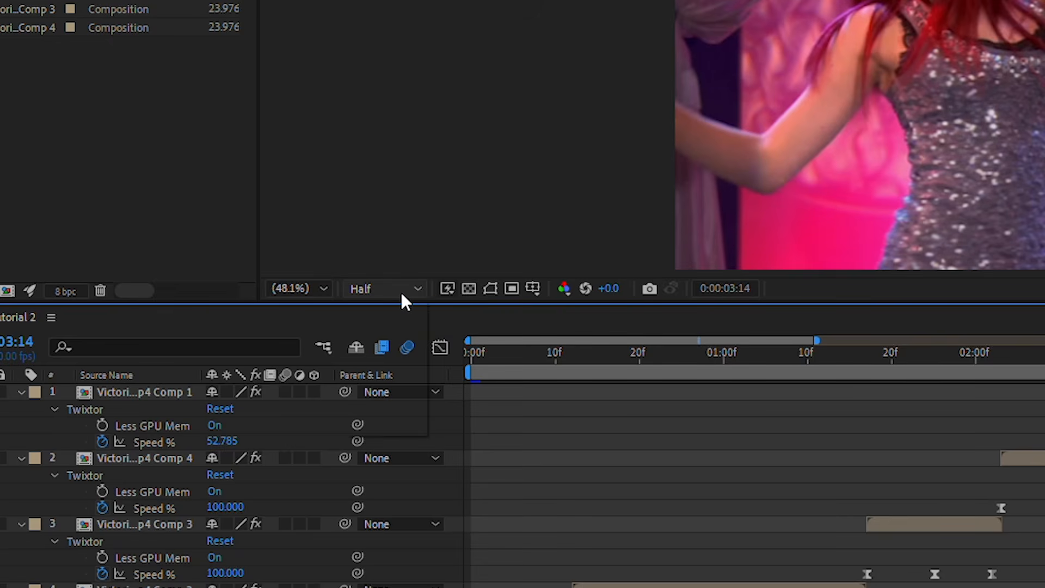
click(278, 355)
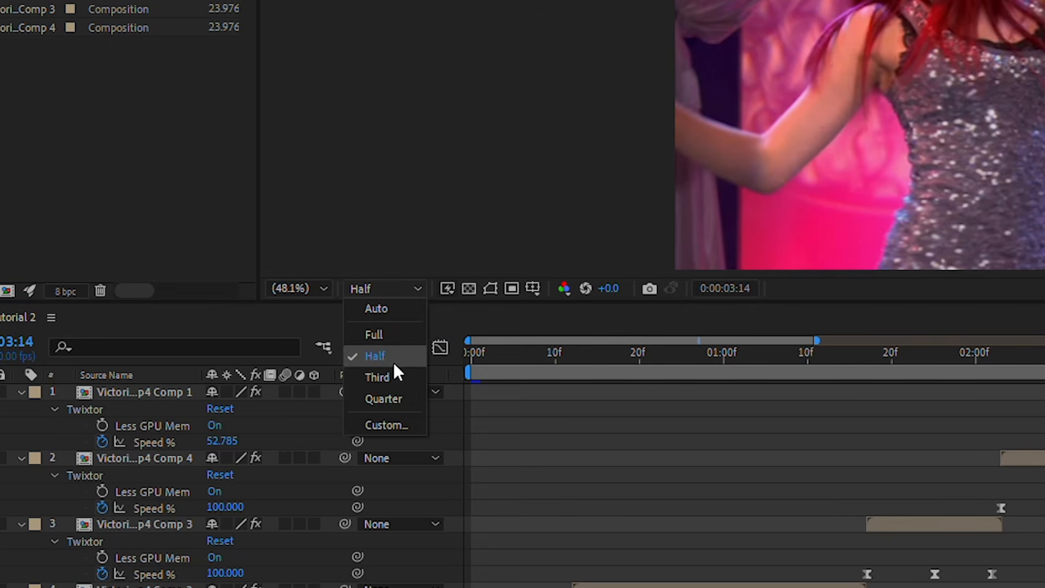
click(386, 399)
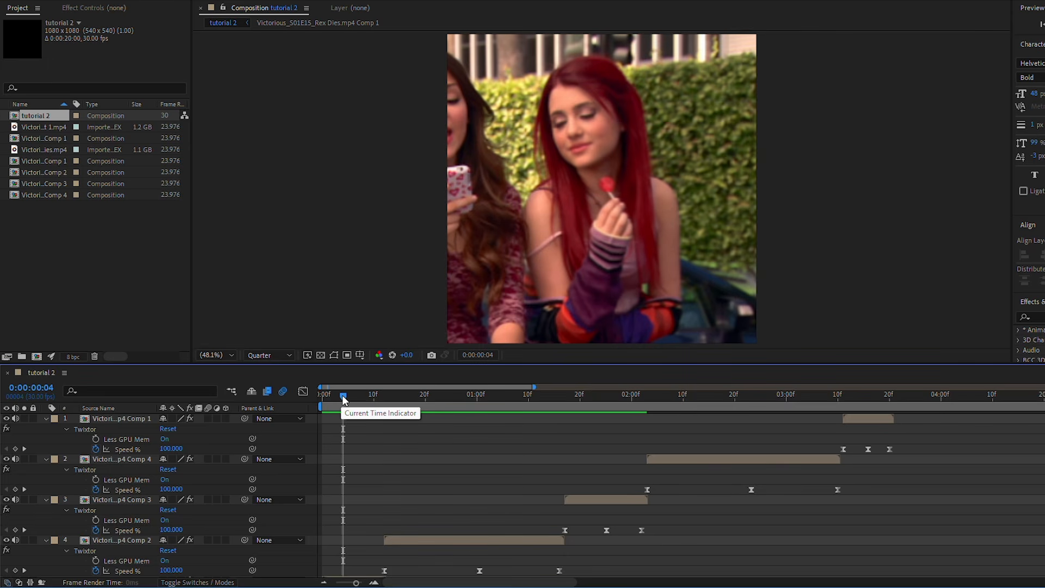
Scrub the opening frames around 0:00:00:03 to check which footage the first precomposed clip displays.
key(Page_Up)
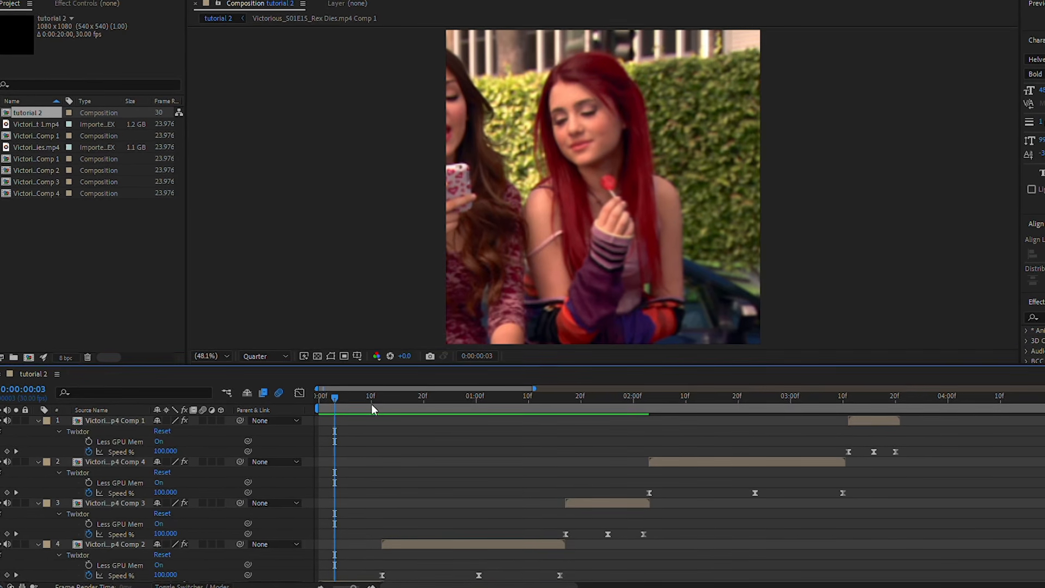
scroll(371, 404, down, 2)
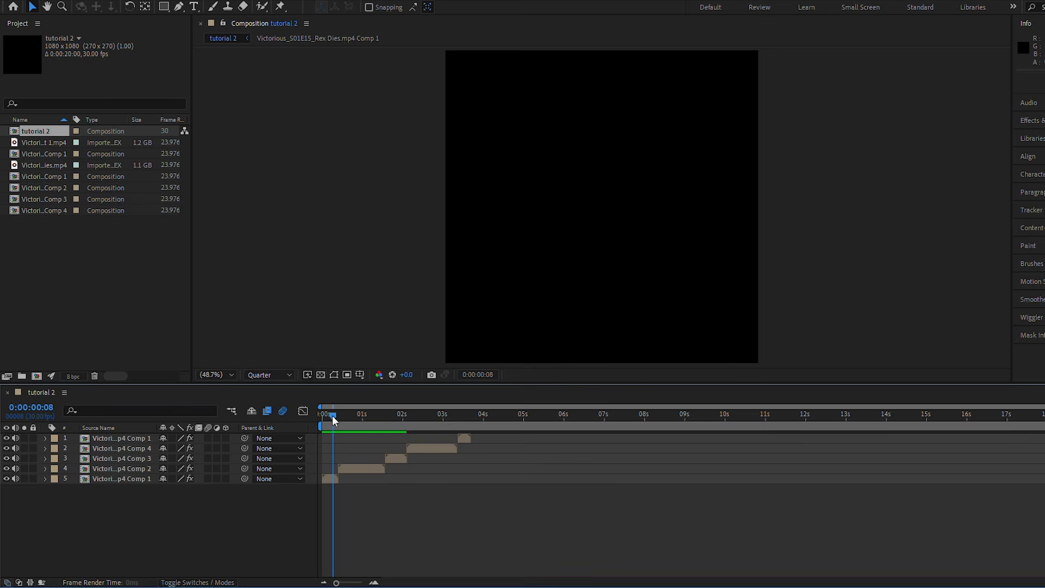
drag(332, 416, 325, 414)
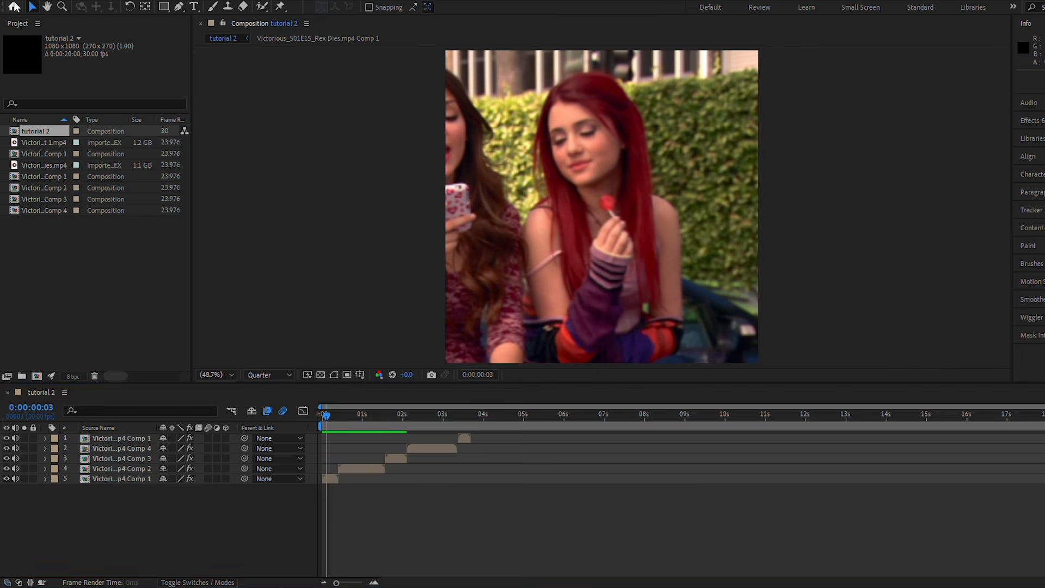
click(14, 7)
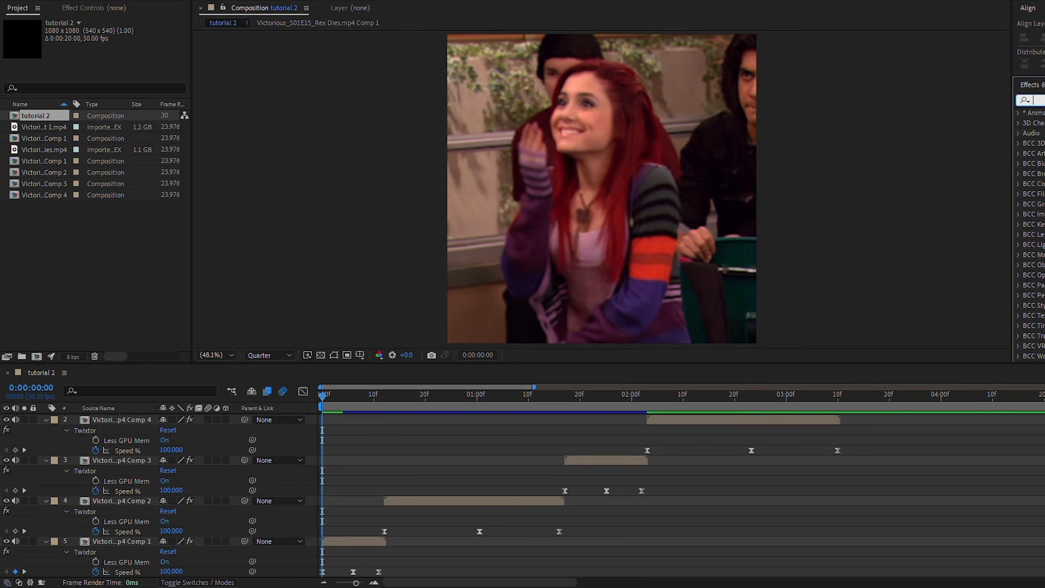
Apply S_BlurMoCurves to the first clip and set a Z Dist keyframe of 1.000 at 0:00:00:00.
text(blurmo)
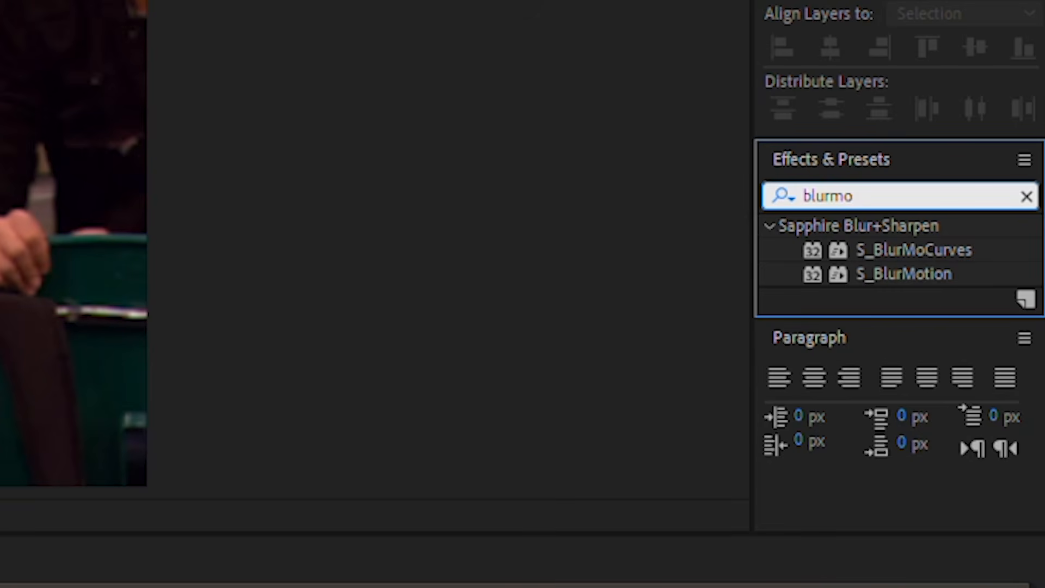
drag(913, 250, 574, 207)
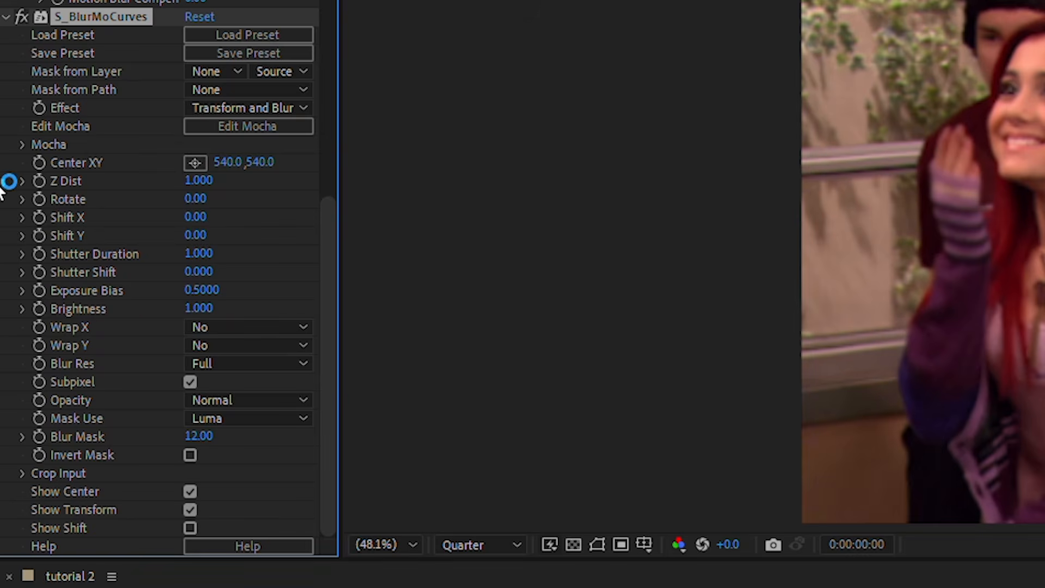
click(39, 181)
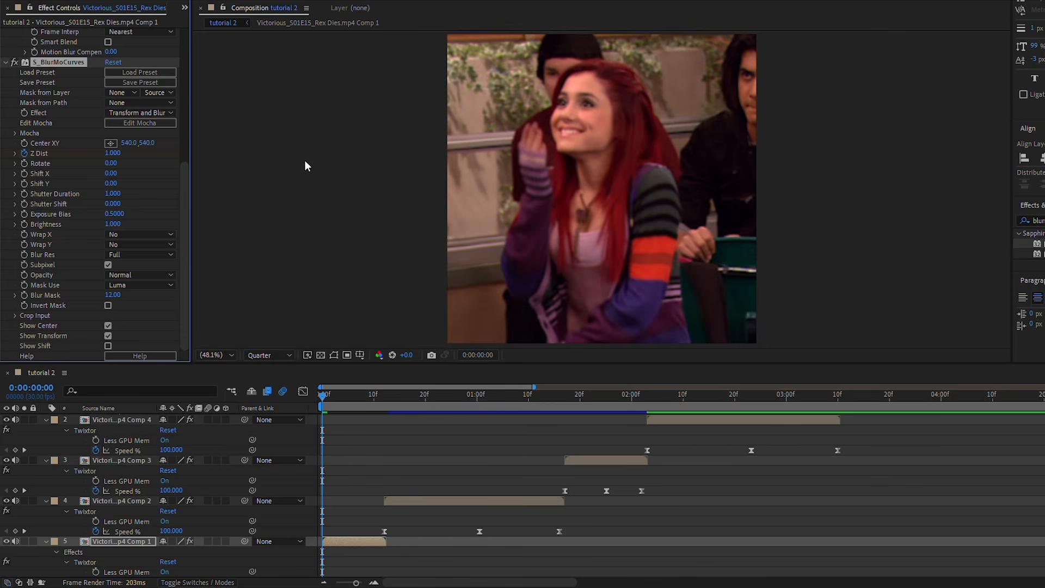
Set Z Dist to 0.9 at 0:00:00:11, on the first clip's last Speed % keyframe, for a zoom-in.
click(379, 397)
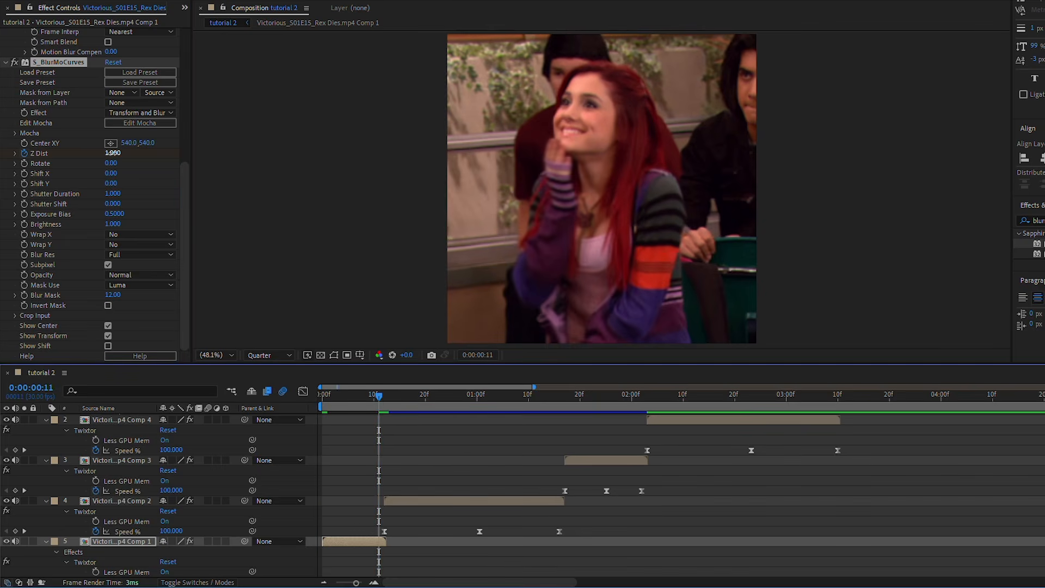
drag(112, 153, 103, 153)
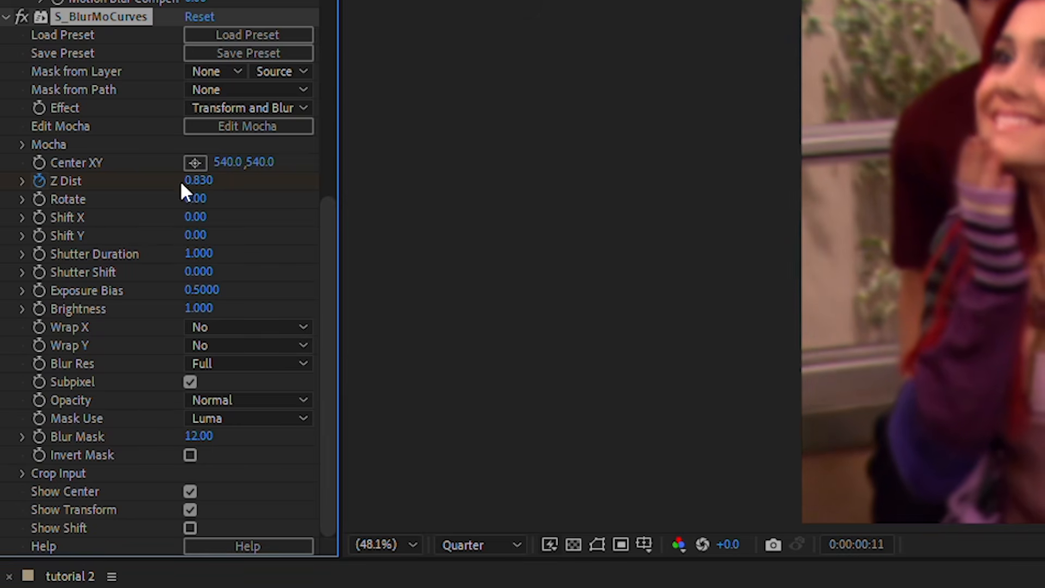
click(196, 181)
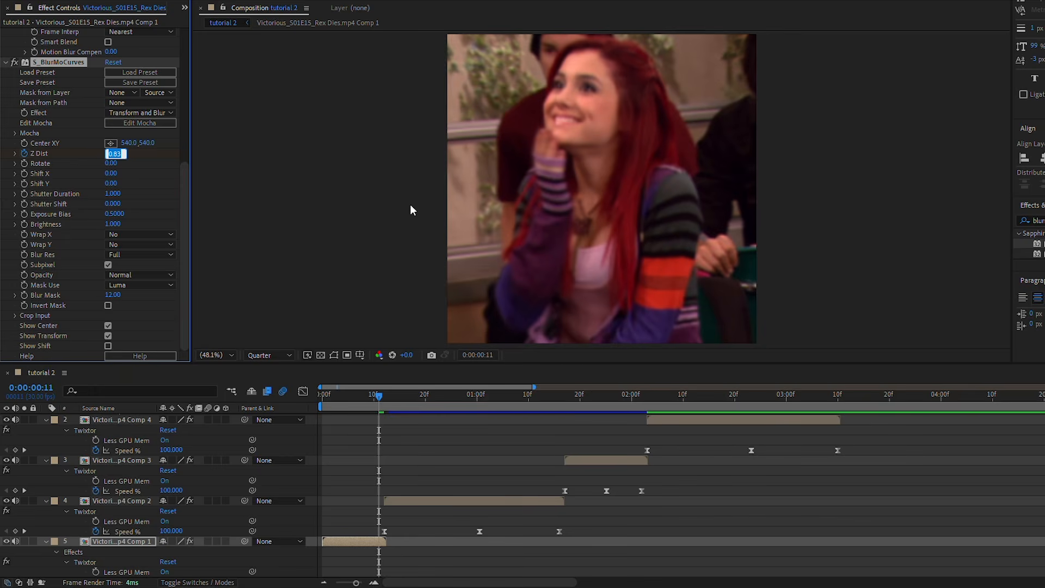
text(0.9)
key(Return)
mouse_move(375, 394)
mouse_down()
mouse_move(322, 394)
mouse_move(374, 402)
mouse_up()
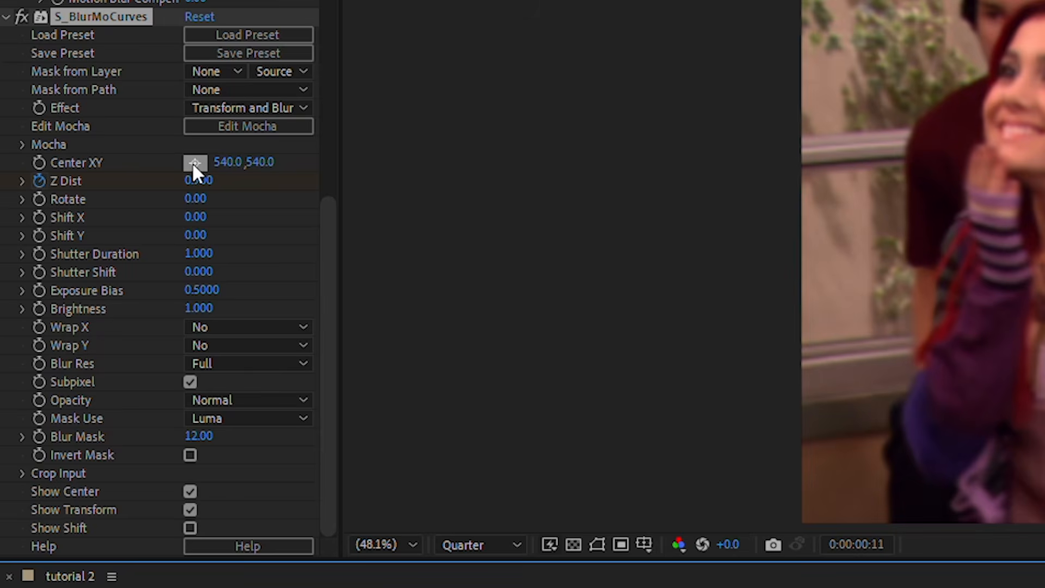
Place the first clip's blur Center XY on the woman's face, about 505.7, 276.8, and preview the zoom from the start.
click(193, 163)
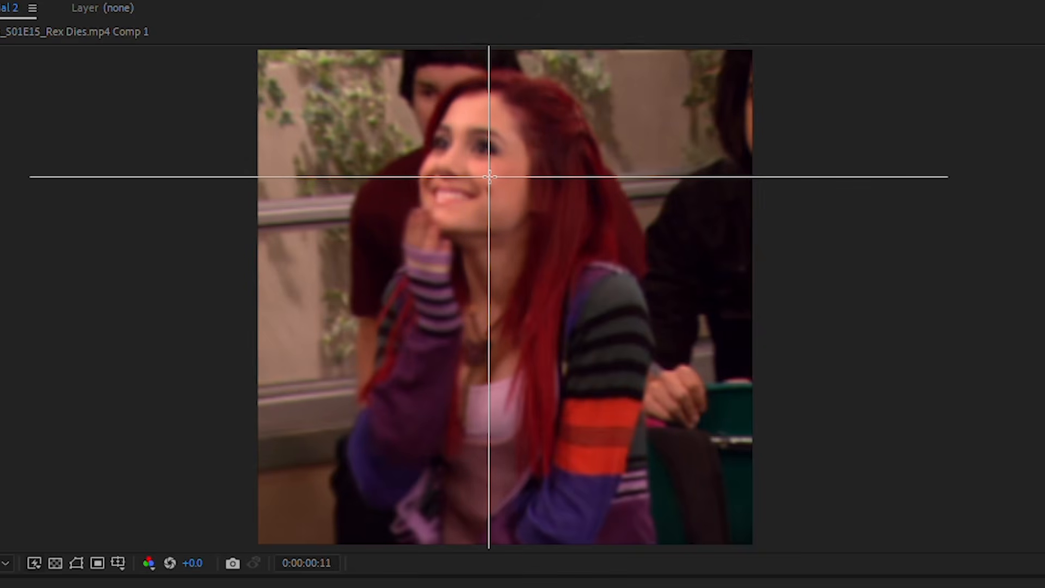
click(487, 176)
click(358, 396)
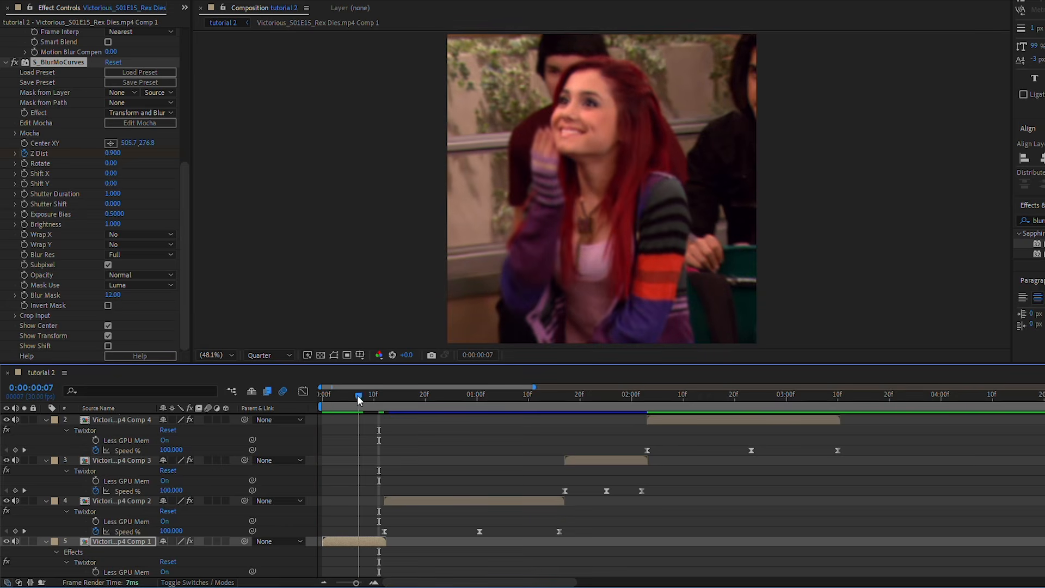
drag(358, 398, 316, 398)
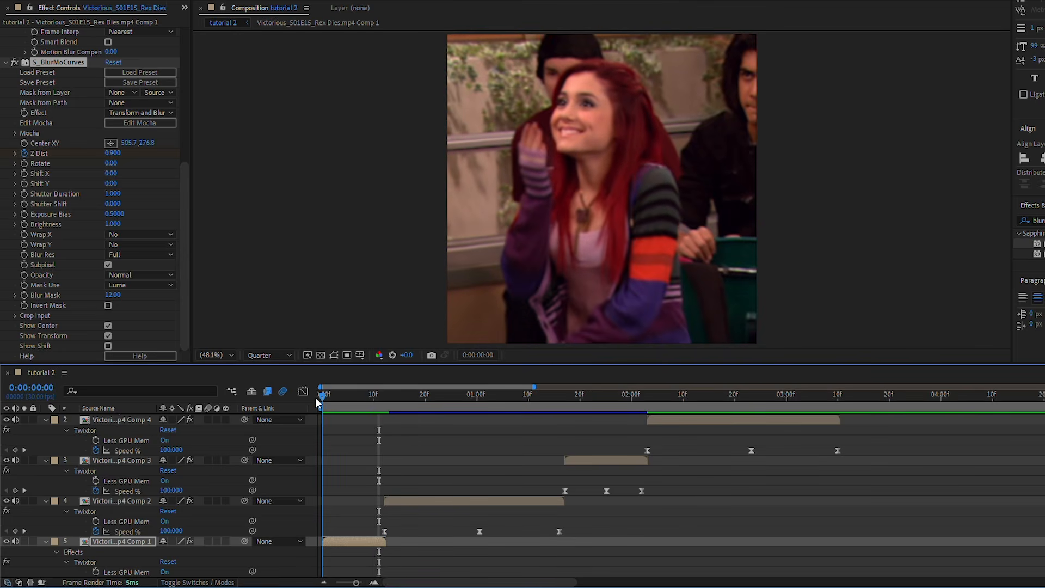
key(space)
key(space)
key(Home)
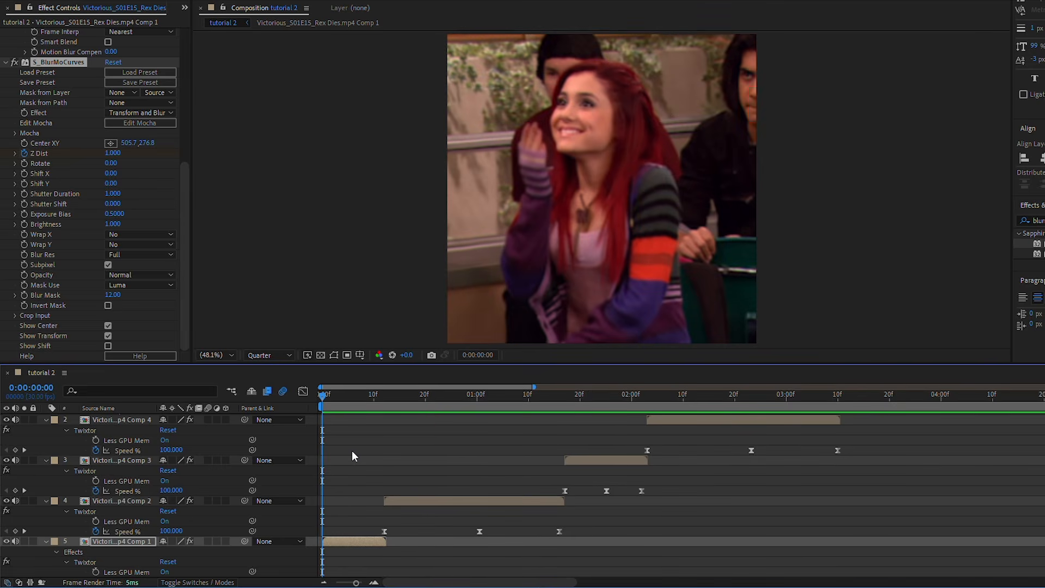
Apply Easy Ease to both Z Dist keyframes of the first clip.
scroll(371, 511, up, 1)
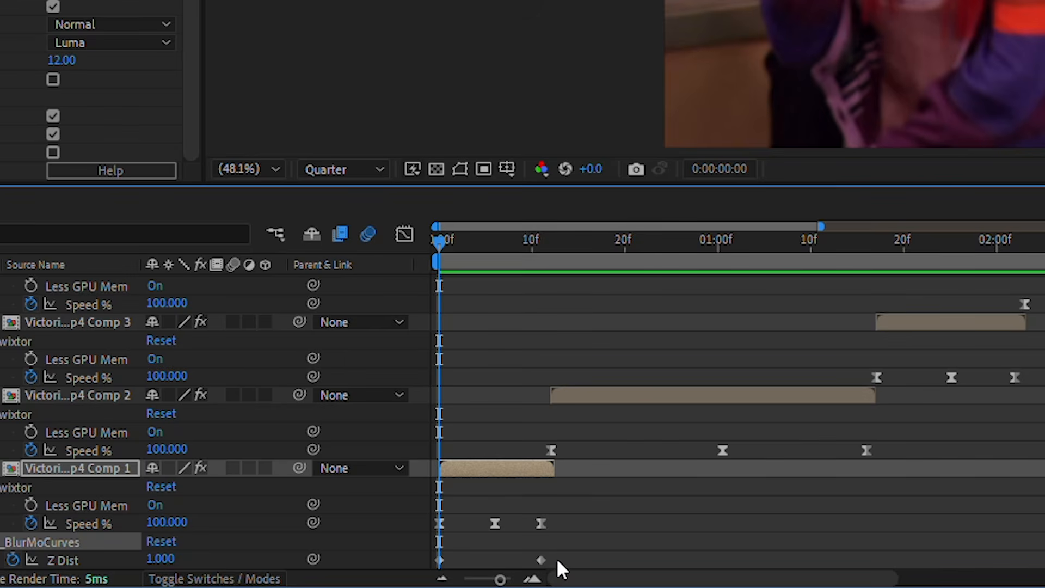
drag(557, 558, 435, 565)
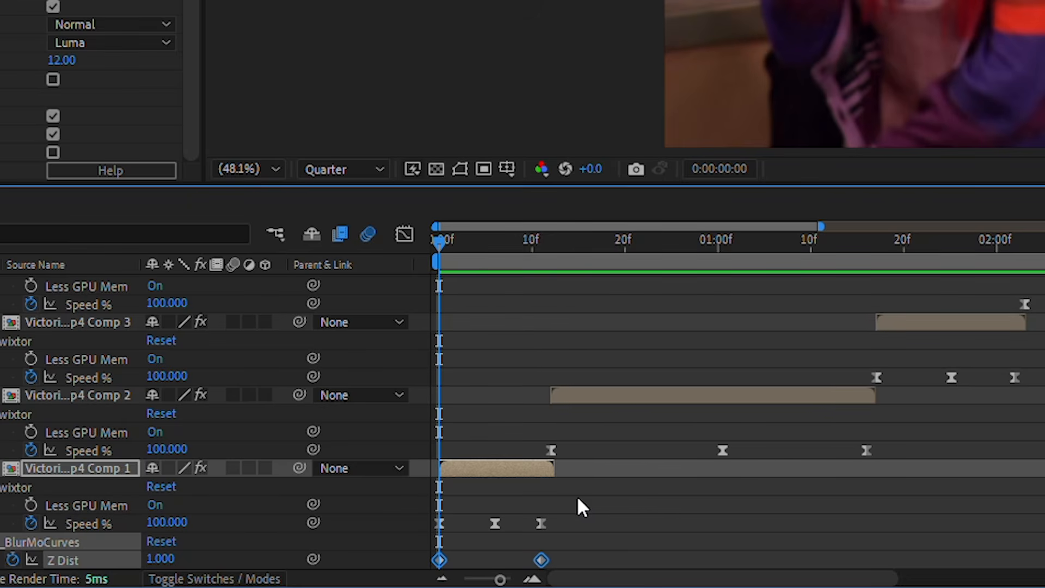
right_click(541, 559)
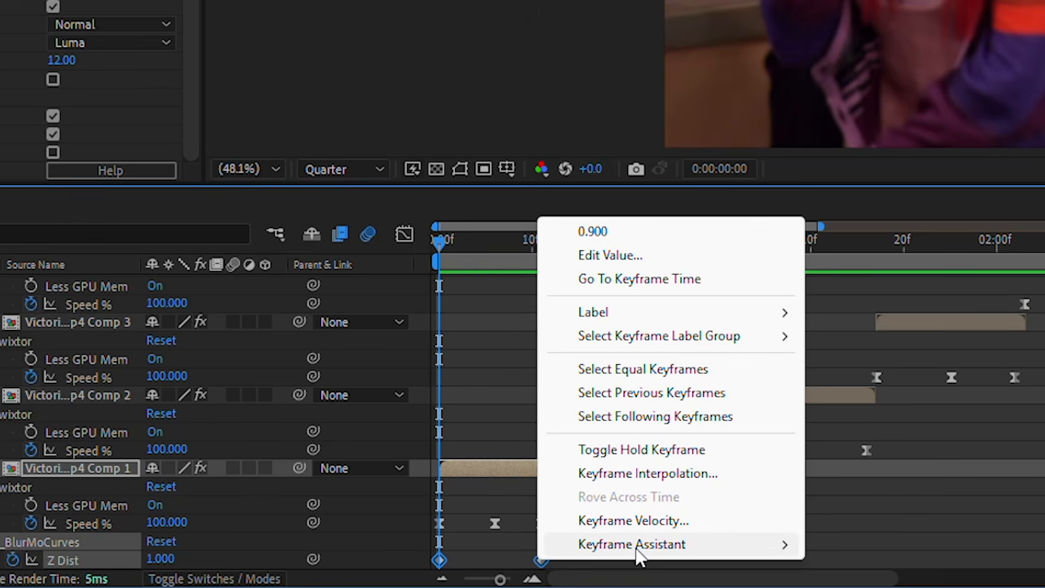
mouse_move(642, 547)
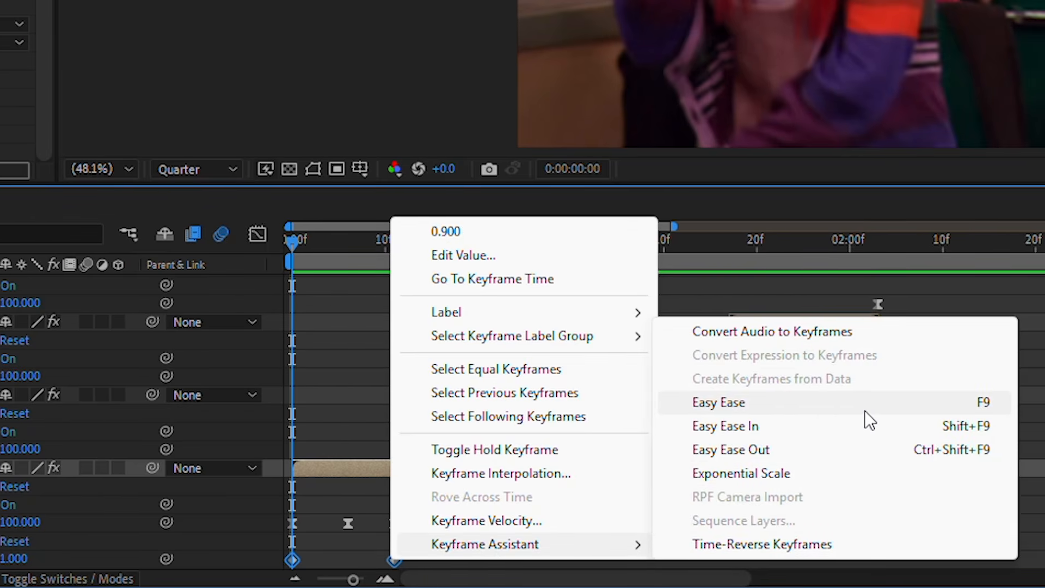
click(865, 410)
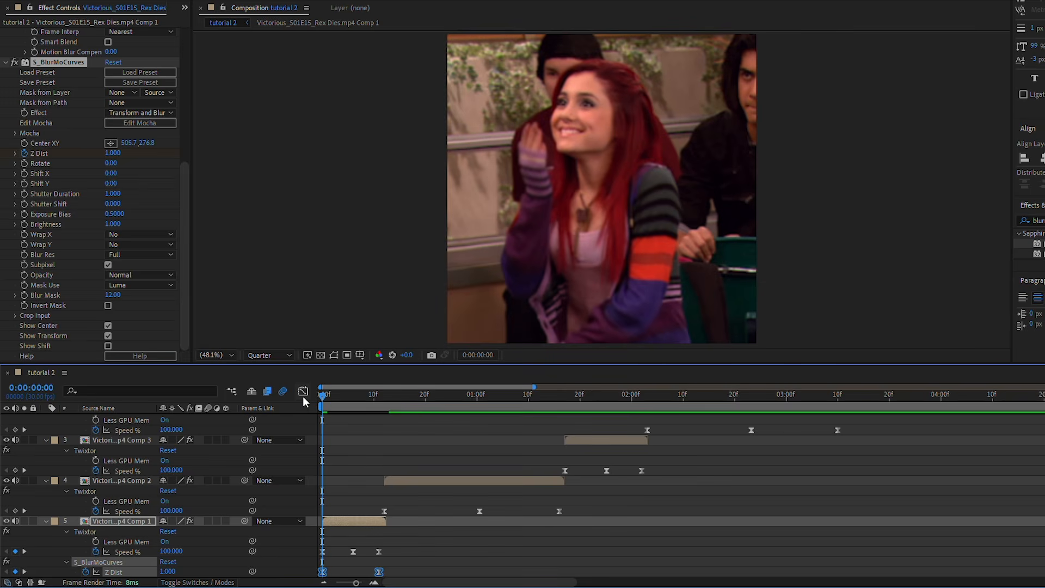
Shape the first clip's Z Dist curve in the Graph Editor to drop steeply at the start and flatten towards the last keyframe.
click(303, 393)
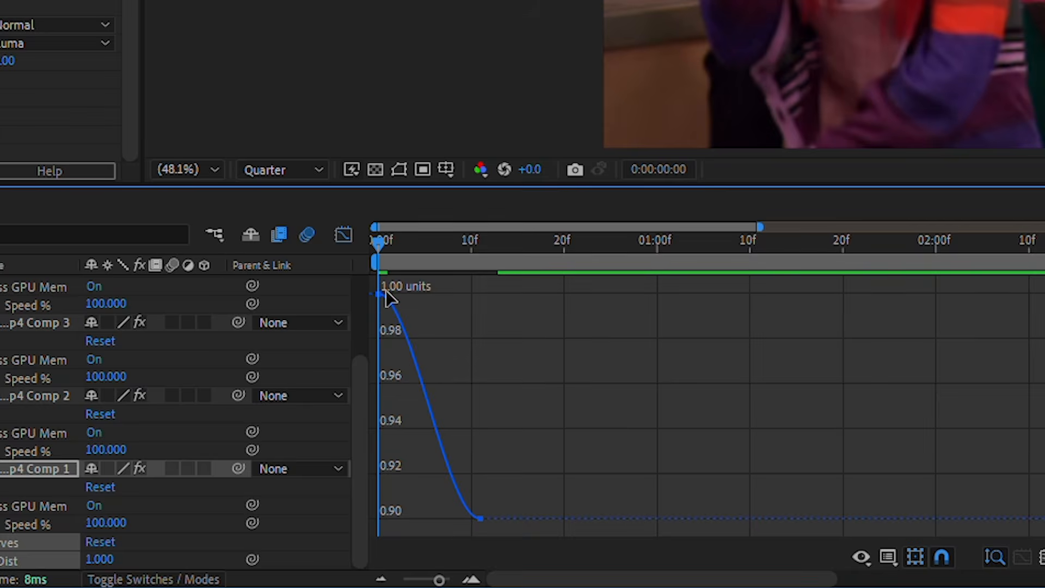
click(322, 424)
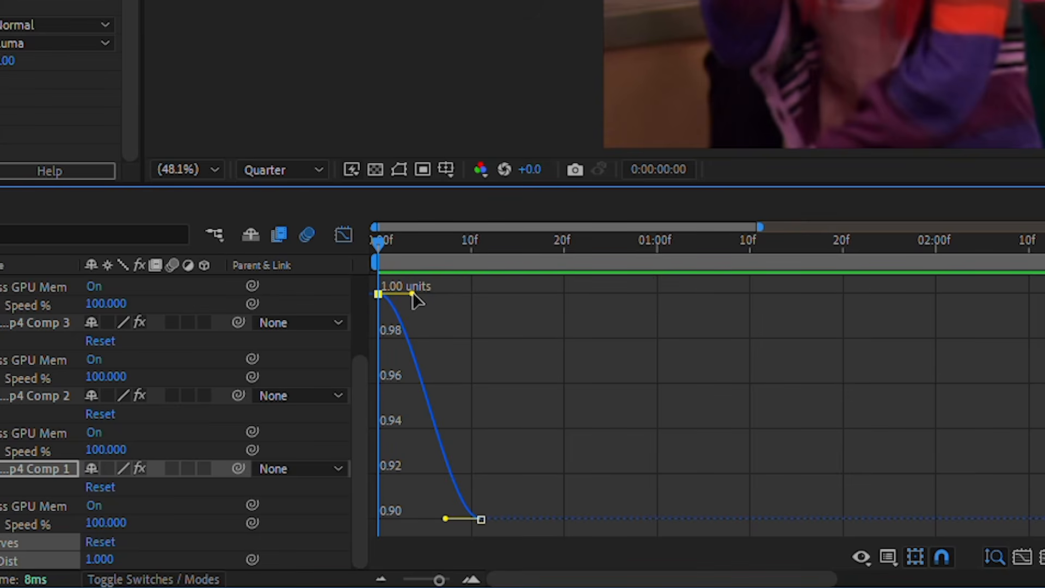
drag(412, 294, 325, 394)
drag(445, 518, 404, 519)
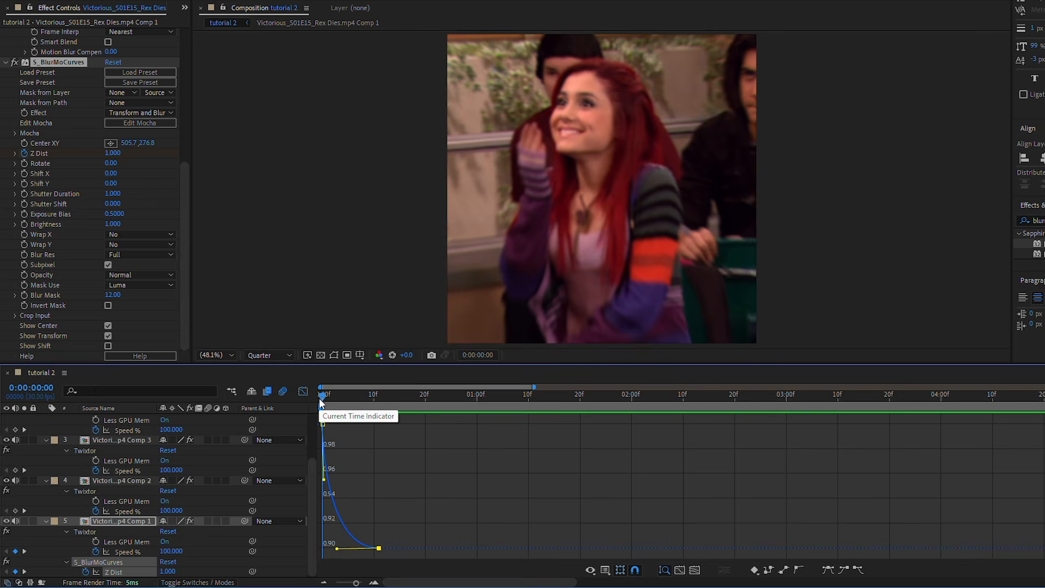
click(303, 392)
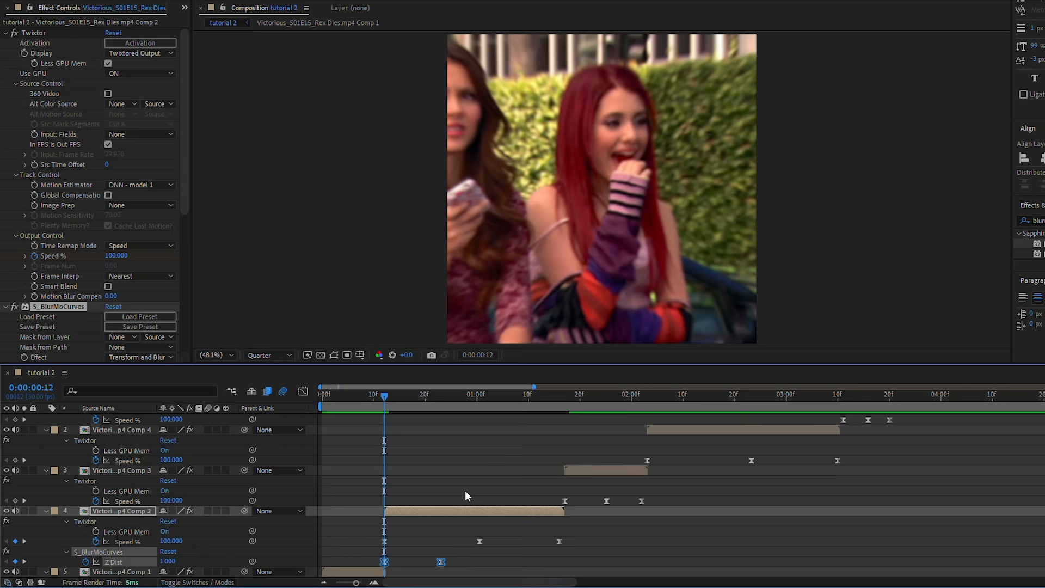
Set the second clip's first Z Dist keyframe at 0:00:00:12 to 0.9.
scroll(465, 491, down, 3)
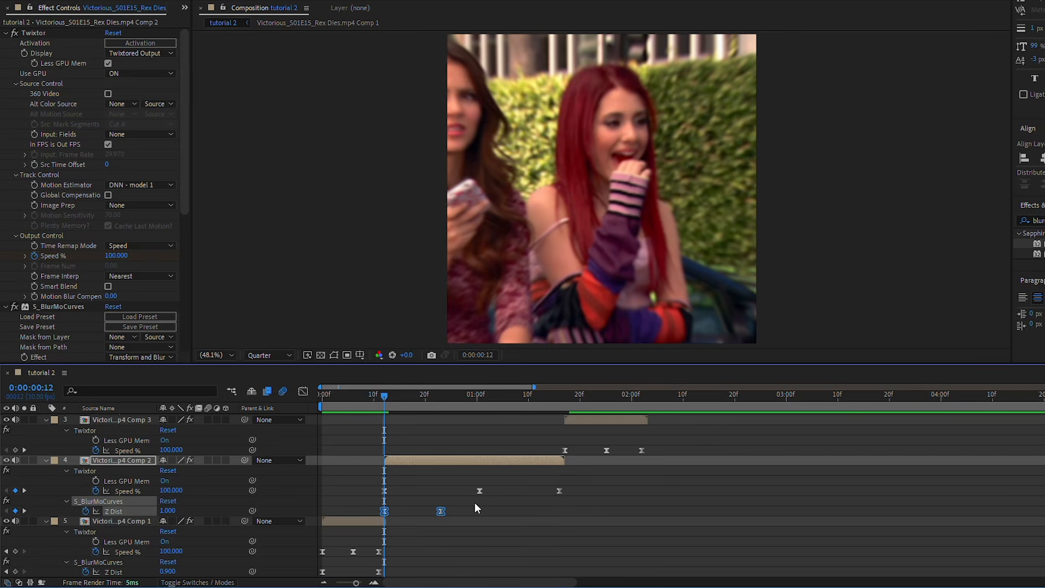
click(474, 502)
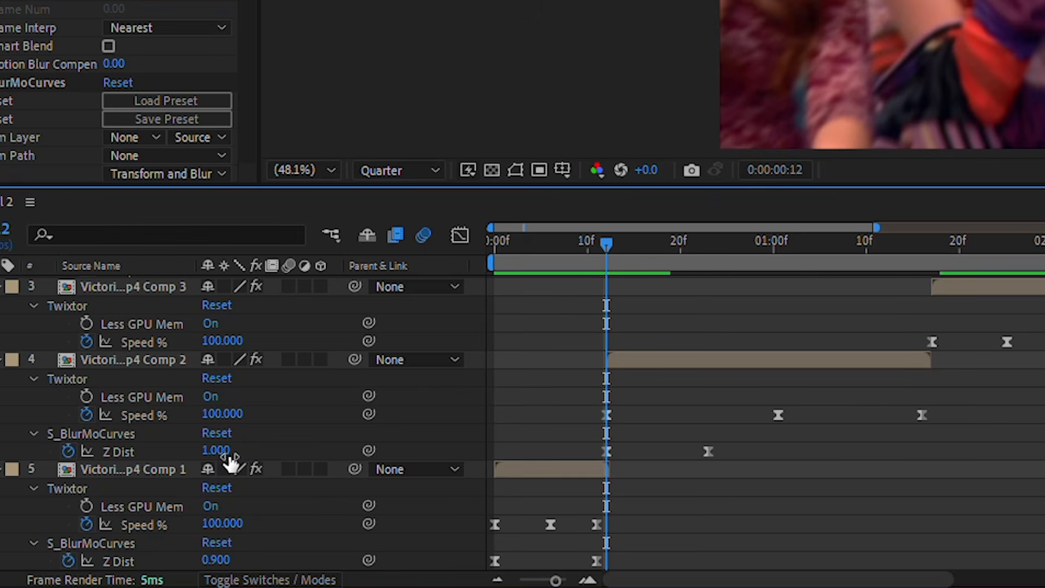
click(167, 510)
text(0.9)
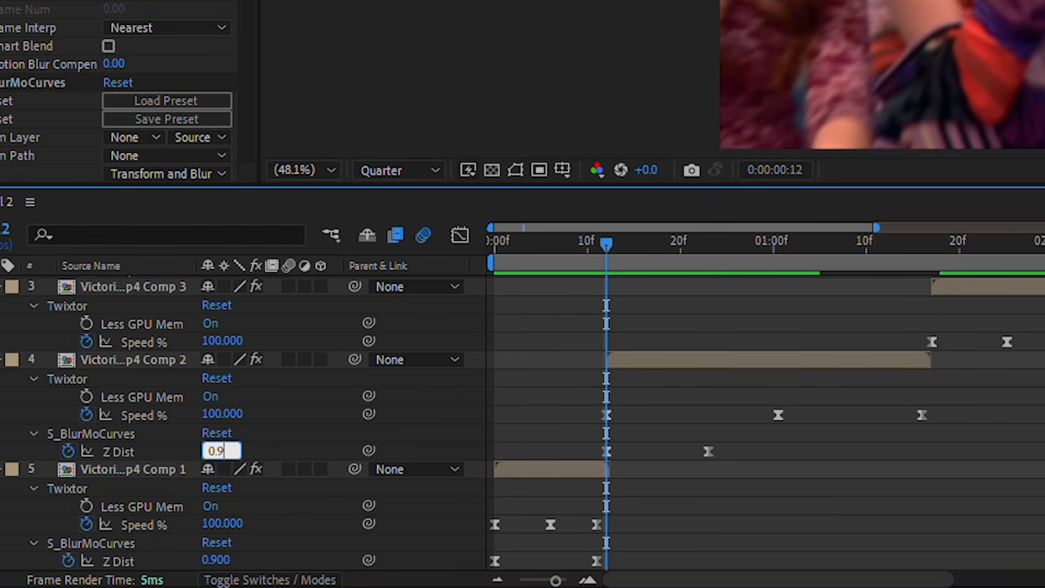
key(Return)
Set the second clip's other Z Dist keyframe, at 0:00:00:23, to 1.
click(706, 246)
click(709, 451)
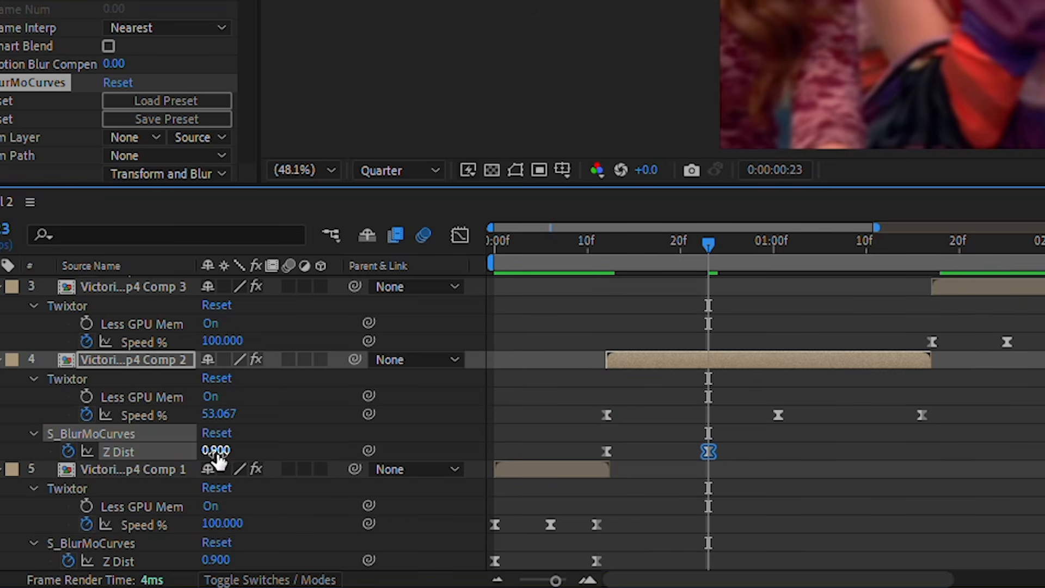
click(216, 451)
text(1)
key(Return)
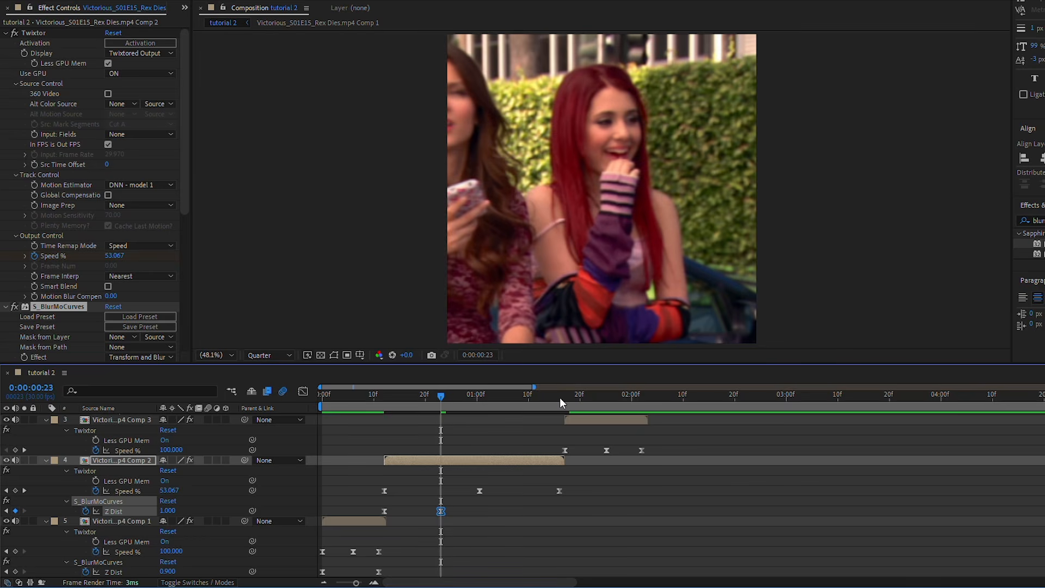
Move the second clip's last Z Dist keyframe to its last Speed % keyframe at 0:00:01:16 and set it to 1.05.
click(921, 243)
drag(708, 451, 847, 452)
drag(518, 511, 563, 518)
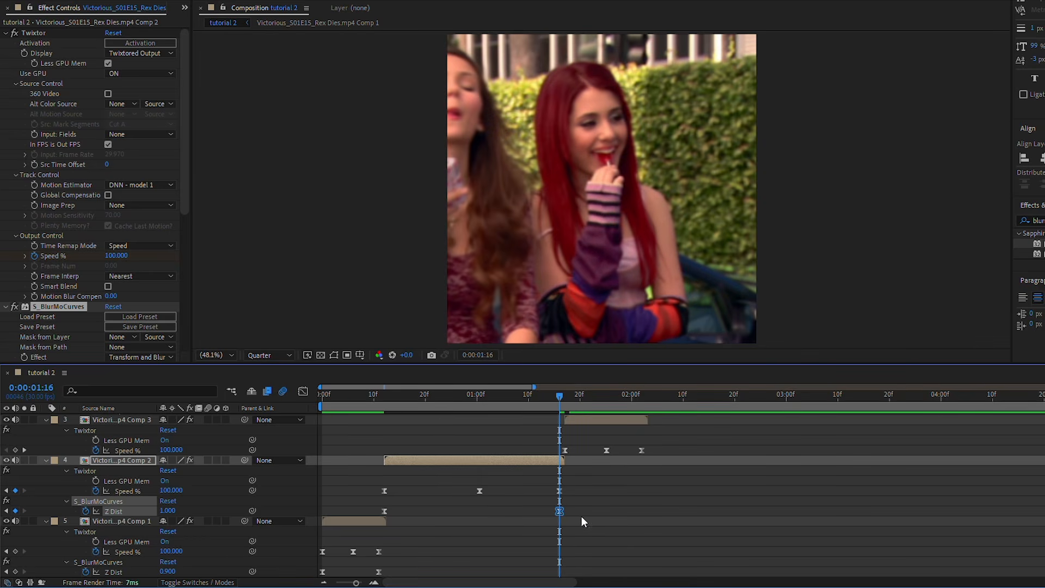
click(165, 511)
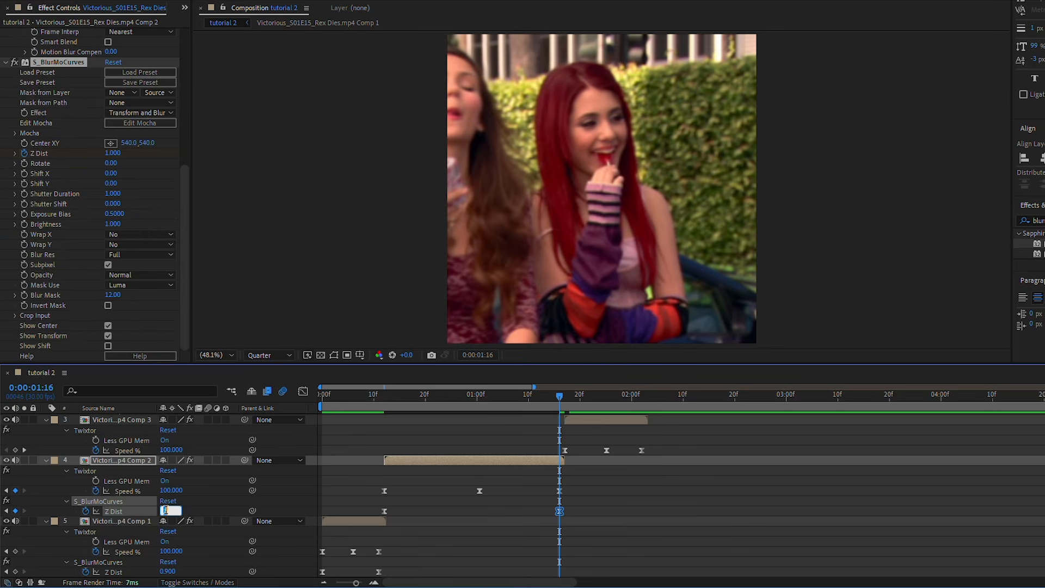
text(1.05)
key(Return)
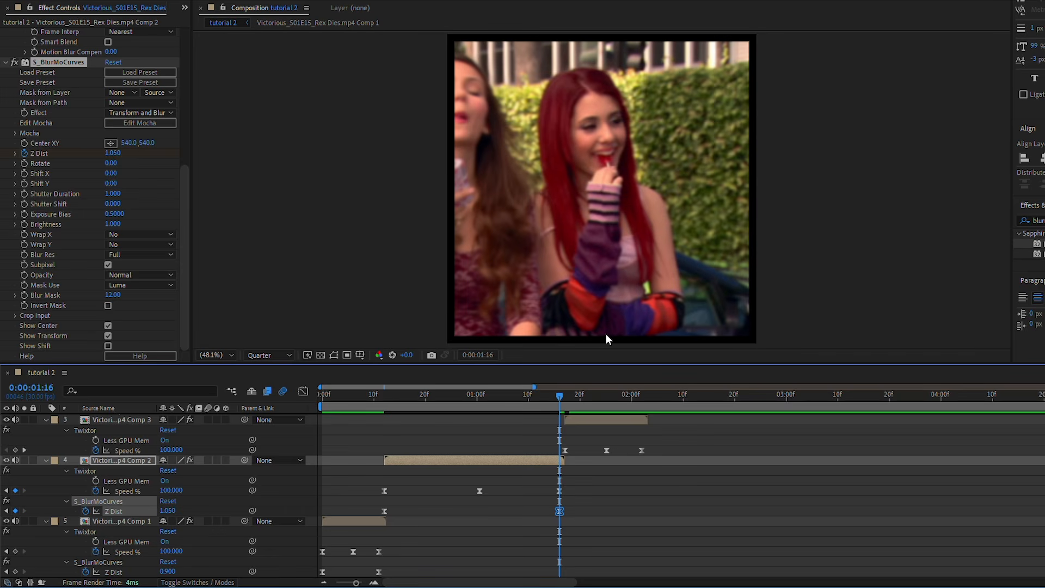
Set Wrap X and Wrap Y of the second clip's S_BlurMoCurves to Reflect to fill the black borders.
click(141, 234)
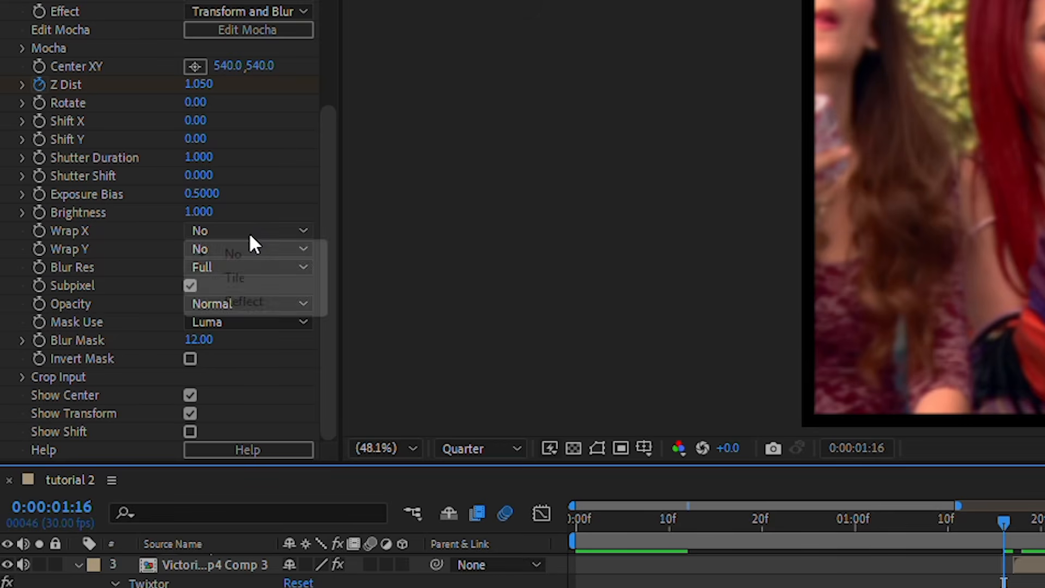
click(140, 254)
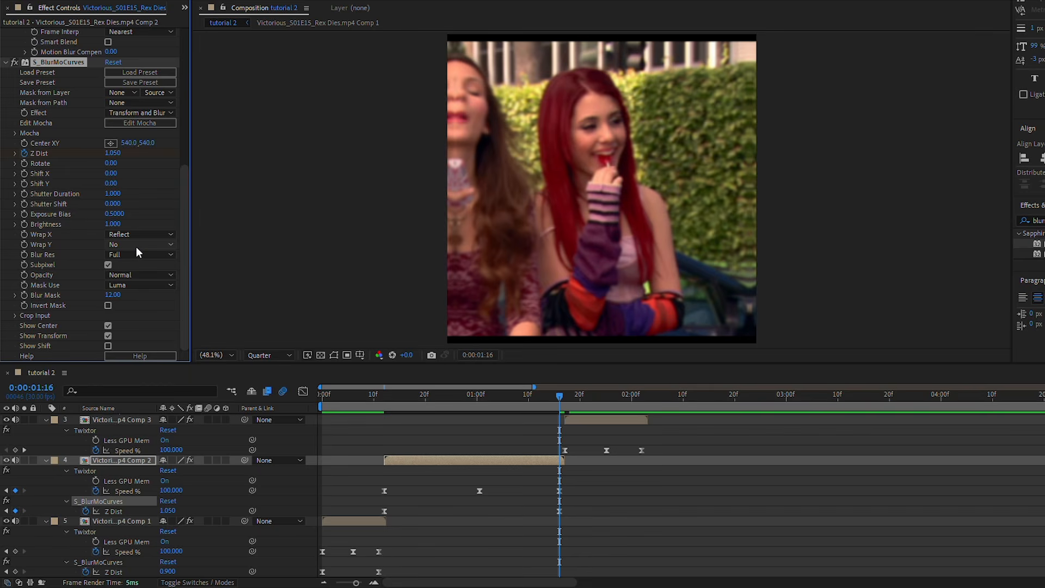
click(136, 247)
click(145, 279)
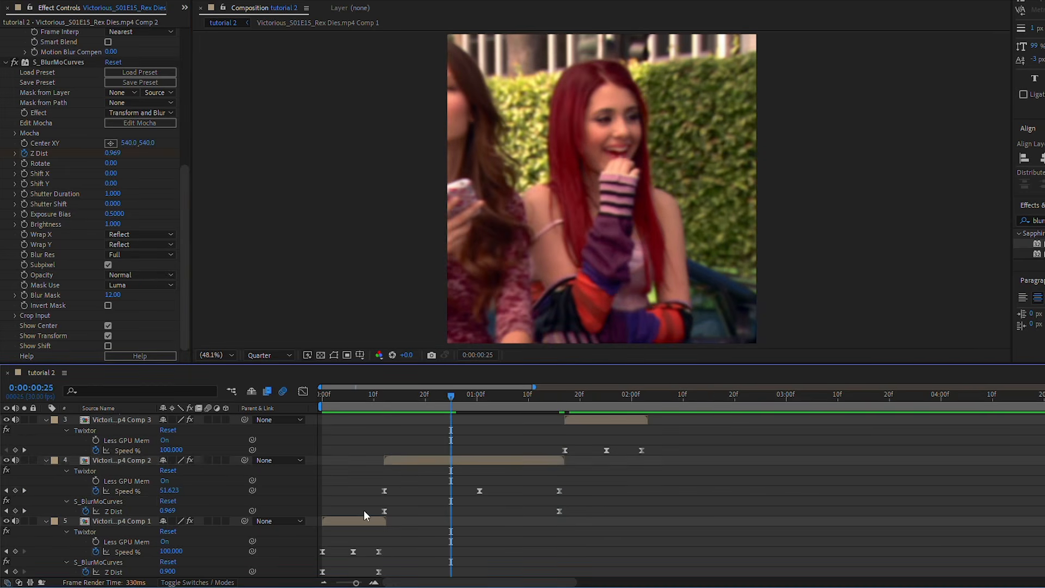
Shape the second clip's Z Dist curve in the Graph Editor to start nearly flat and rise steeply into the last keyframe.
drag(373, 509, 571, 510)
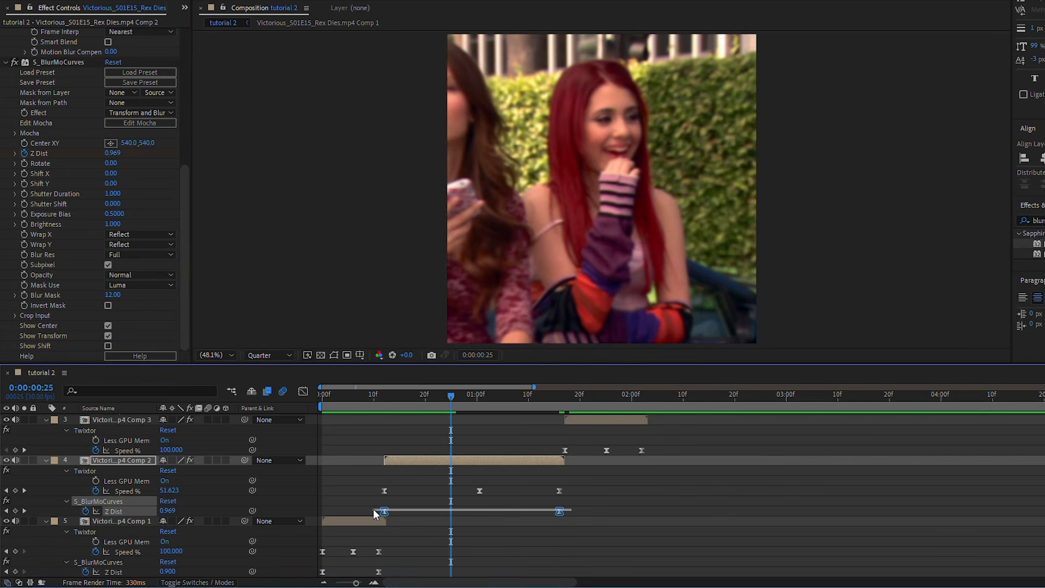
click(304, 391)
click(468, 478)
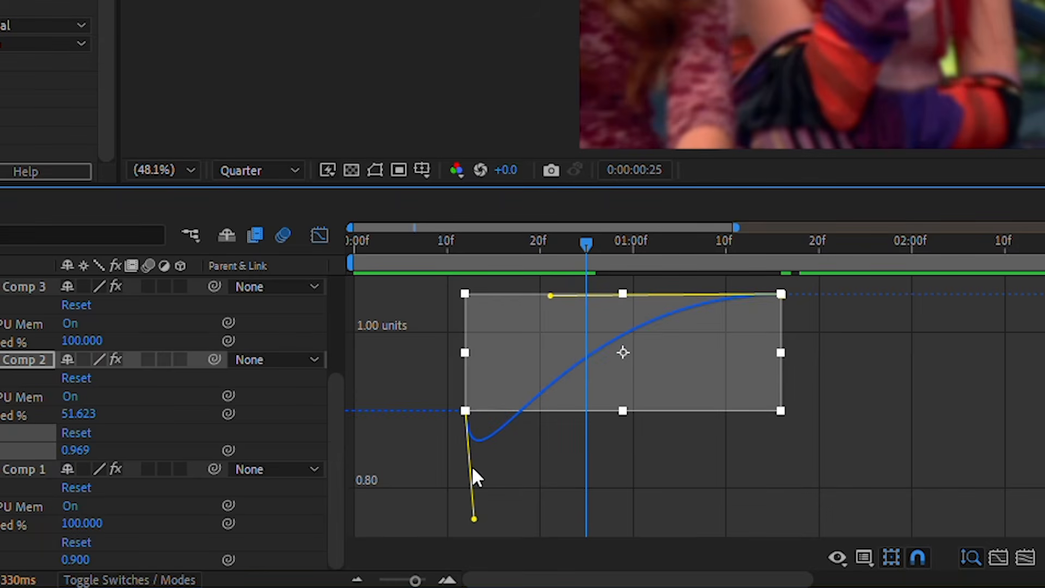
drag(475, 520, 501, 460)
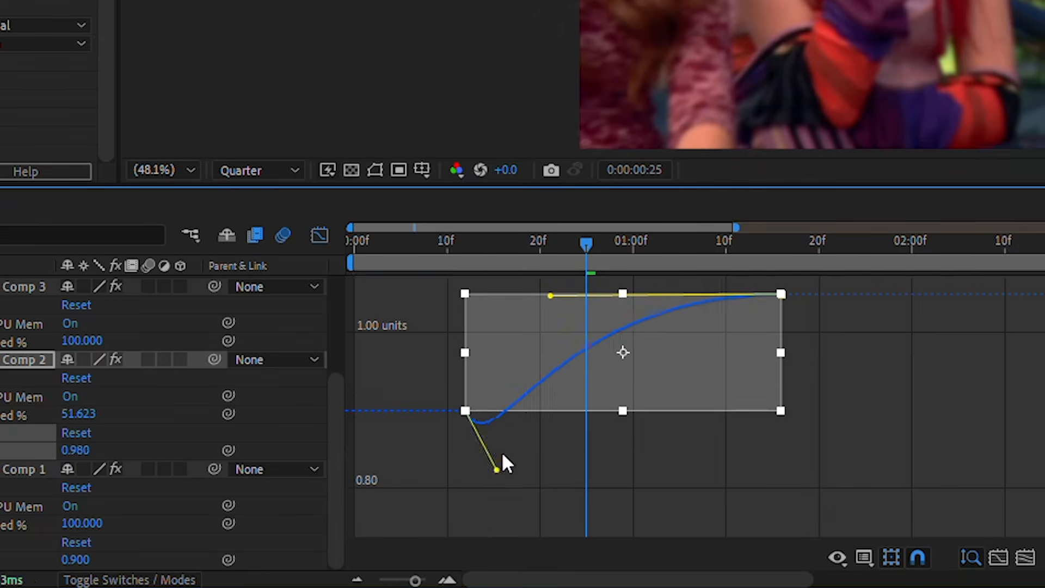
click(848, 462)
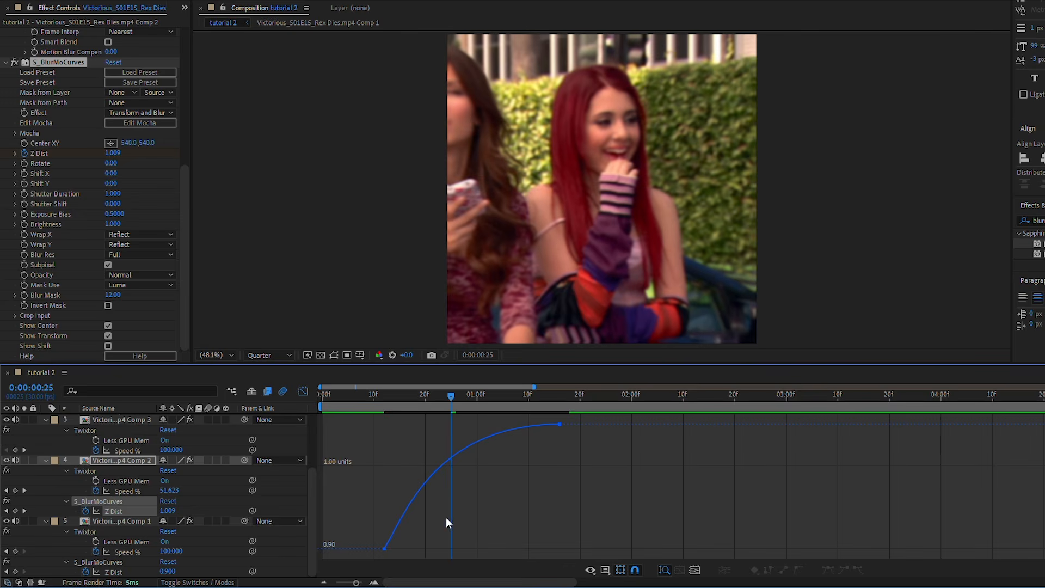
click(384, 548)
drag(431, 426, 585, 495)
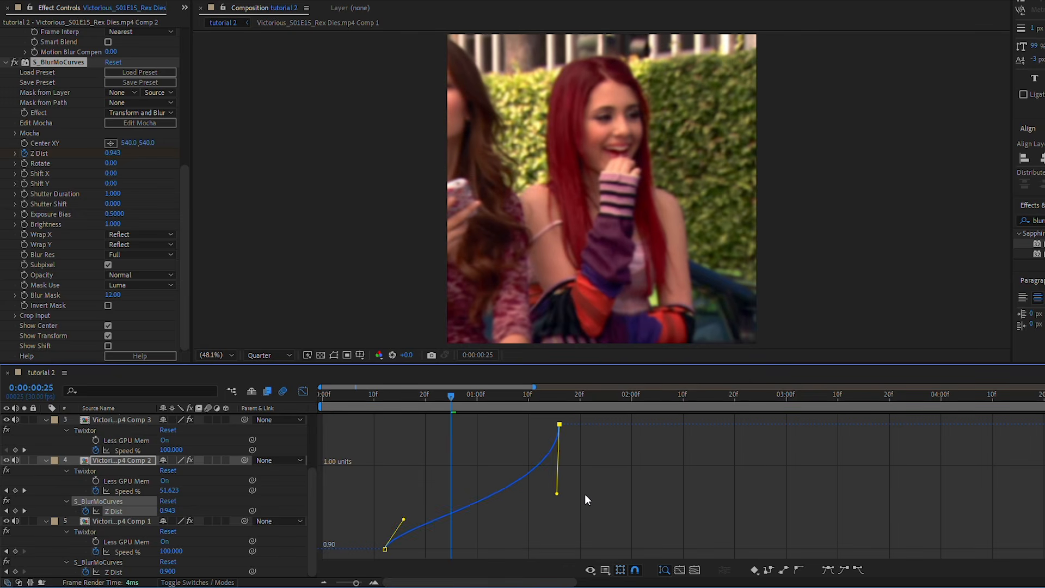
drag(404, 519, 471, 545)
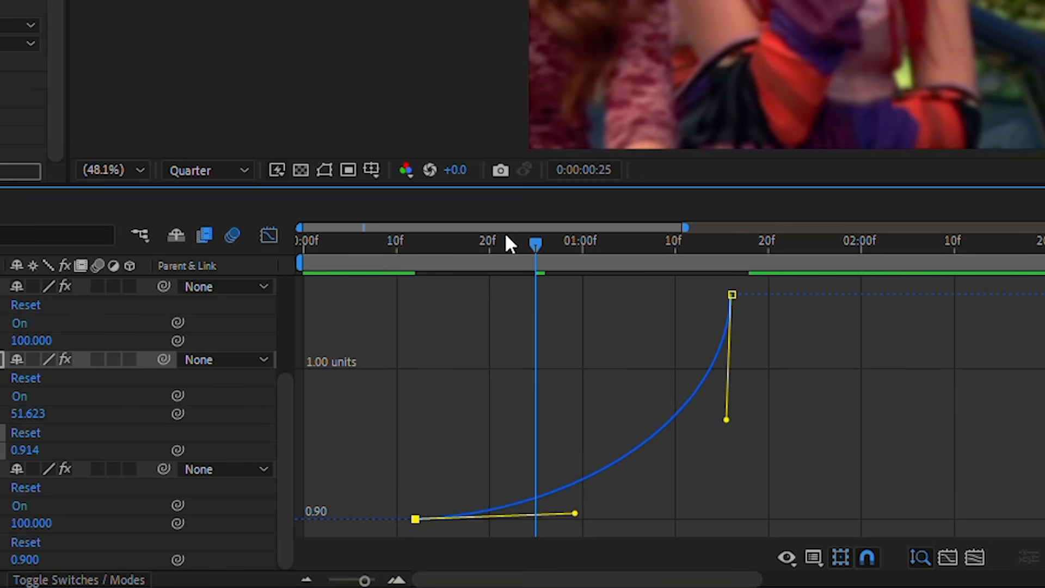
Preview the transition from the first clip into the second clip, starting around 0:00:00:10.
drag(509, 244, 406, 245)
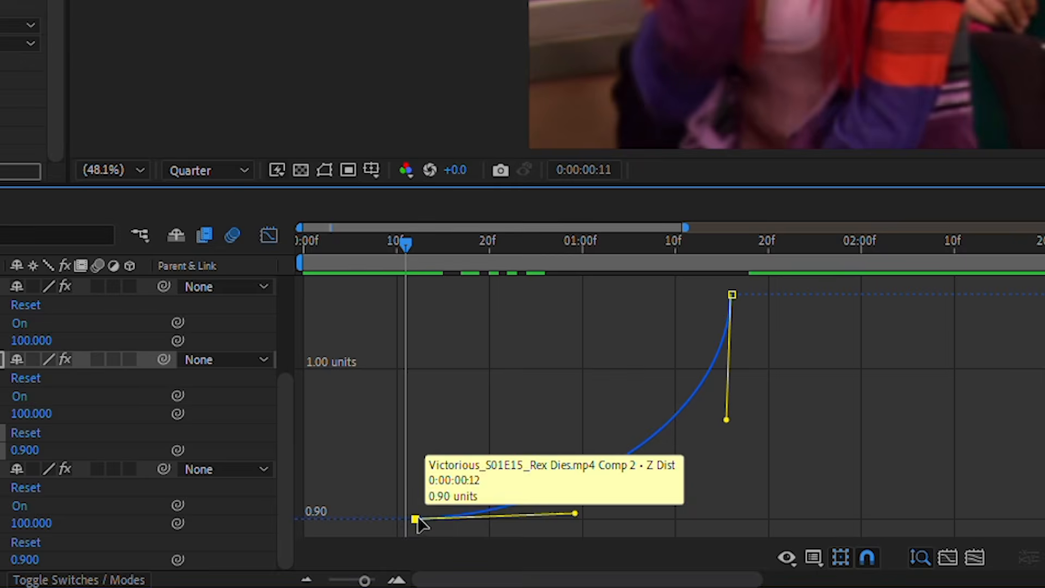
click(730, 294)
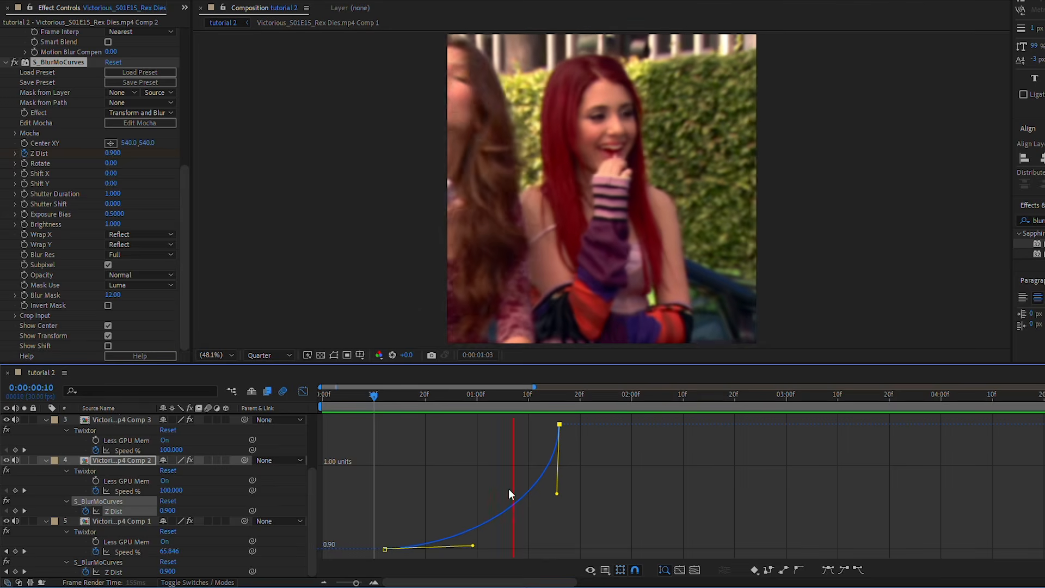
key(space)
click(370, 398)
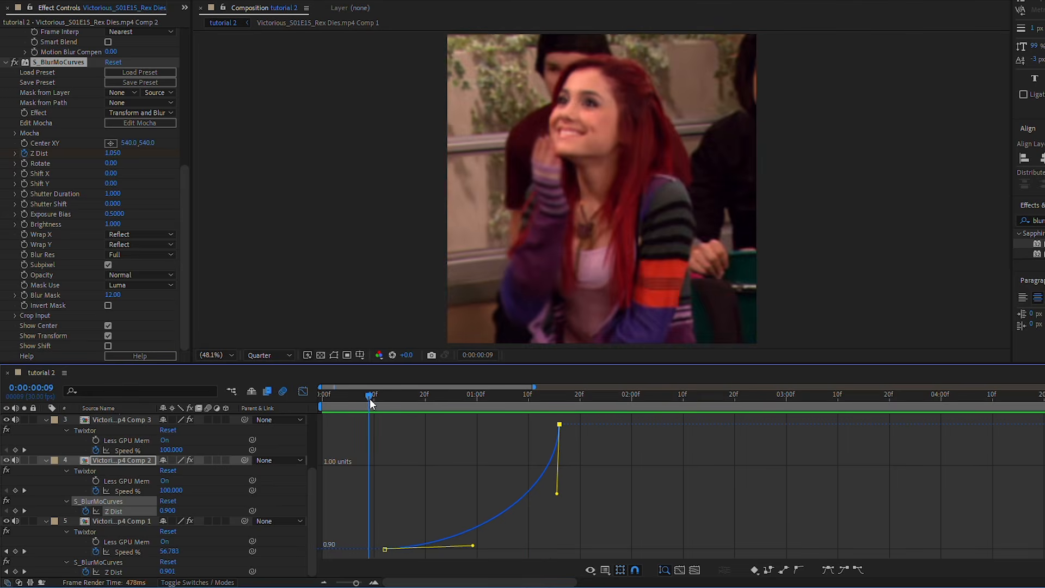
key(space)
key(space)
Copy the second clip's Z Dist keyframes, paste them onto the third clip at 0:00:01:17, and preview from 0:00:00:10.
click(559, 396)
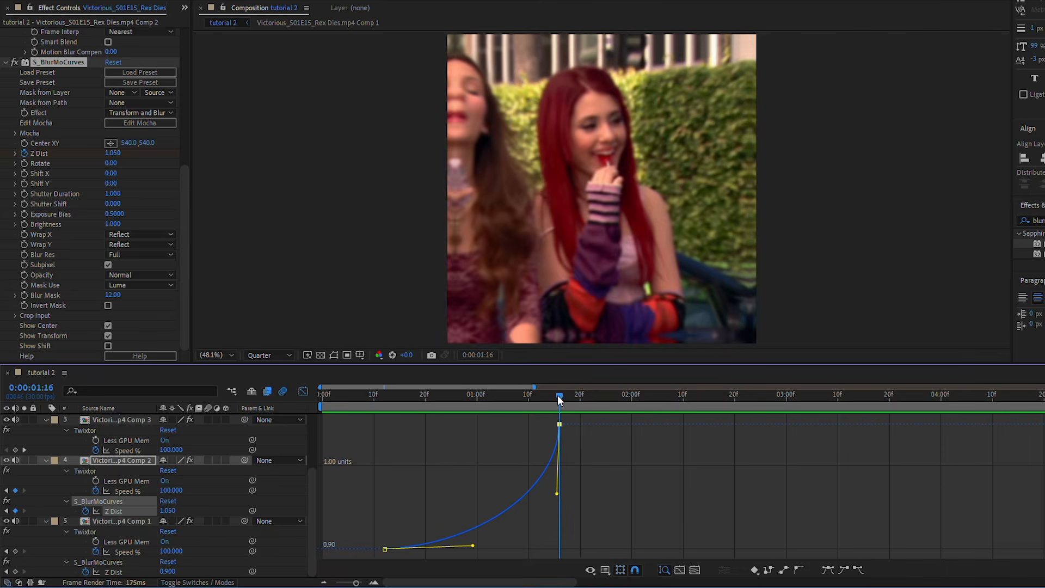
click(303, 391)
click(564, 396)
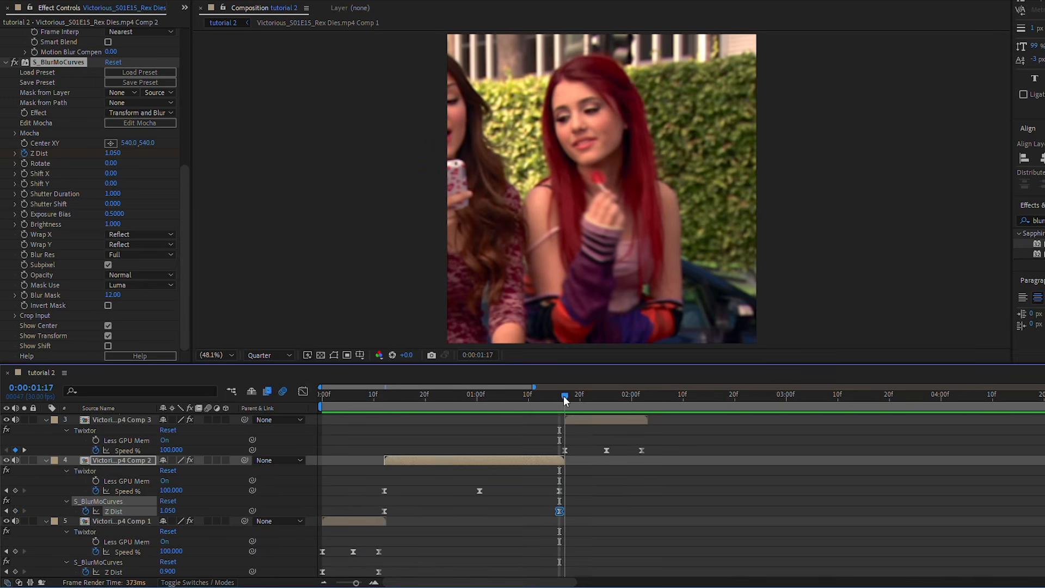
click(579, 420)
click(127, 513)
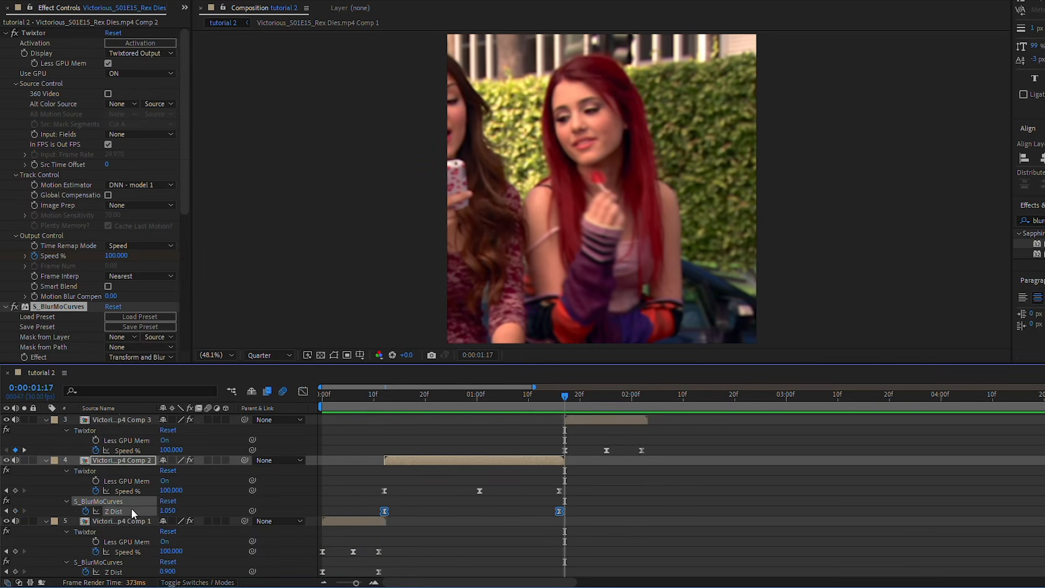
key(ctrl+c)
click(583, 419)
key(ctrl+v)
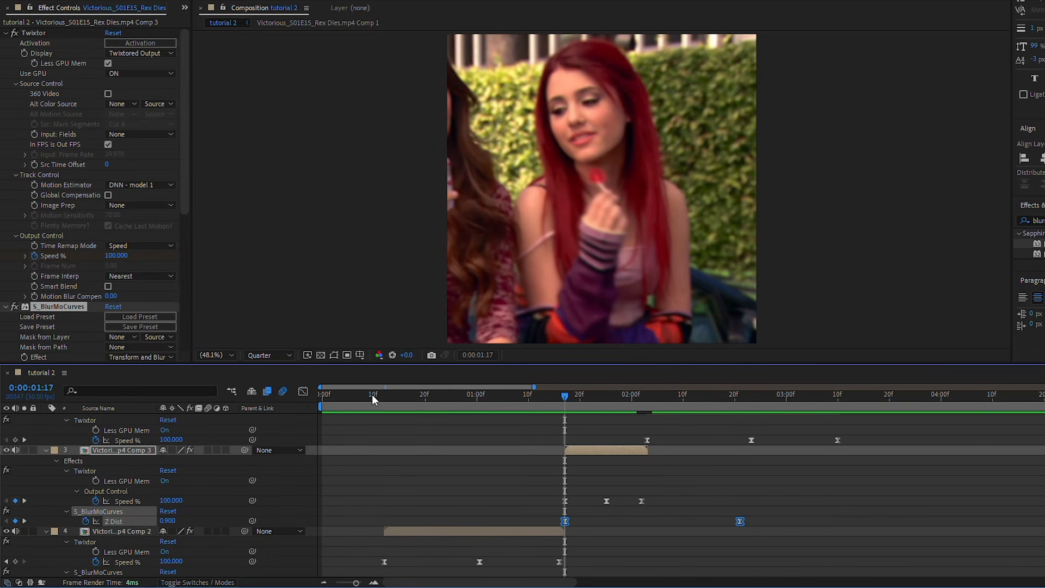
click(372, 395)
key(space)
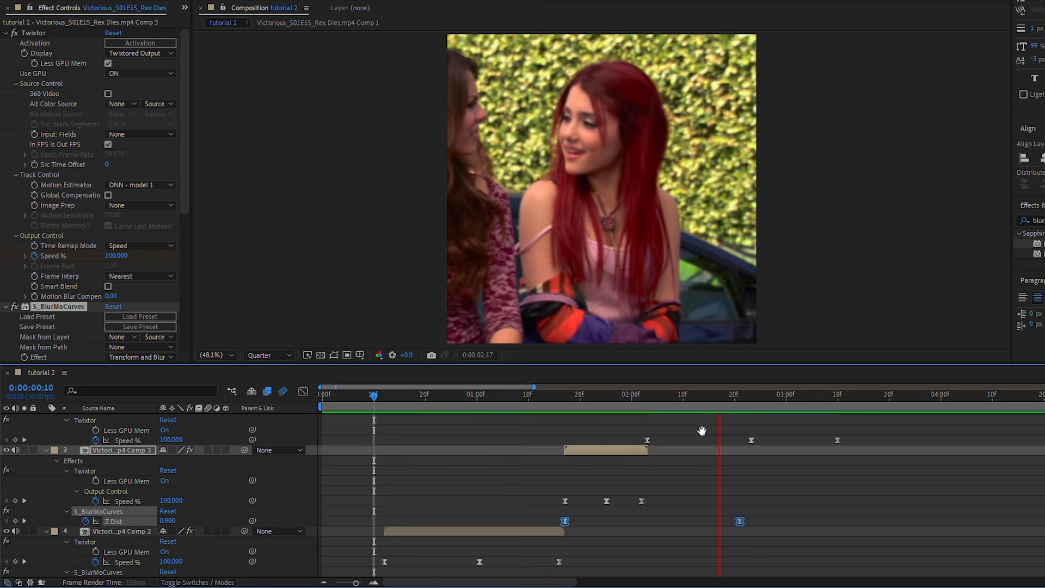
key(space)
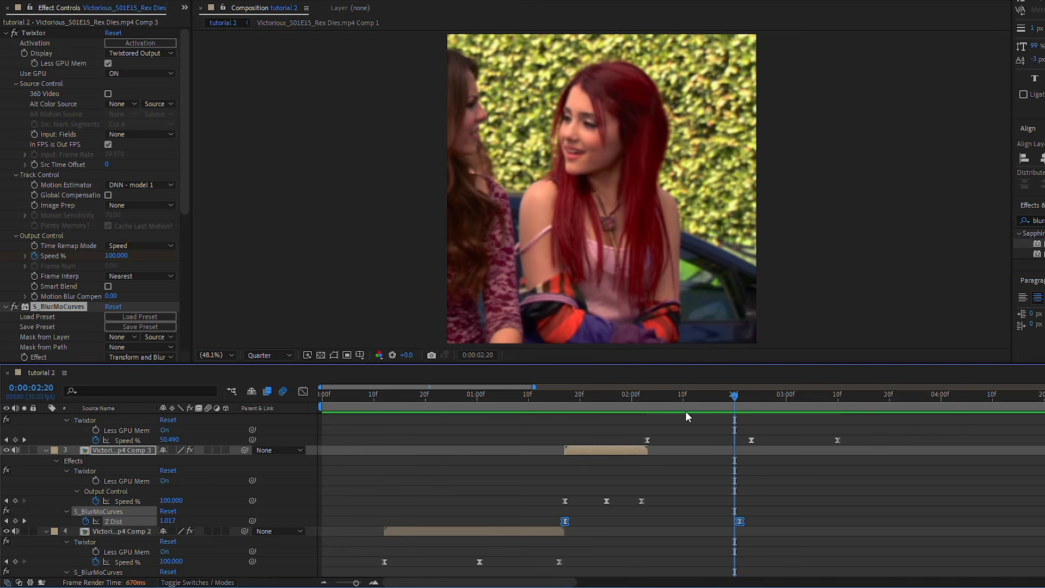
Move the third clip's last Z Dist keyframe to its last Speed % keyframe at 0:00:02:02 and set it to 1.
click(566, 395)
click(586, 519)
click(647, 398)
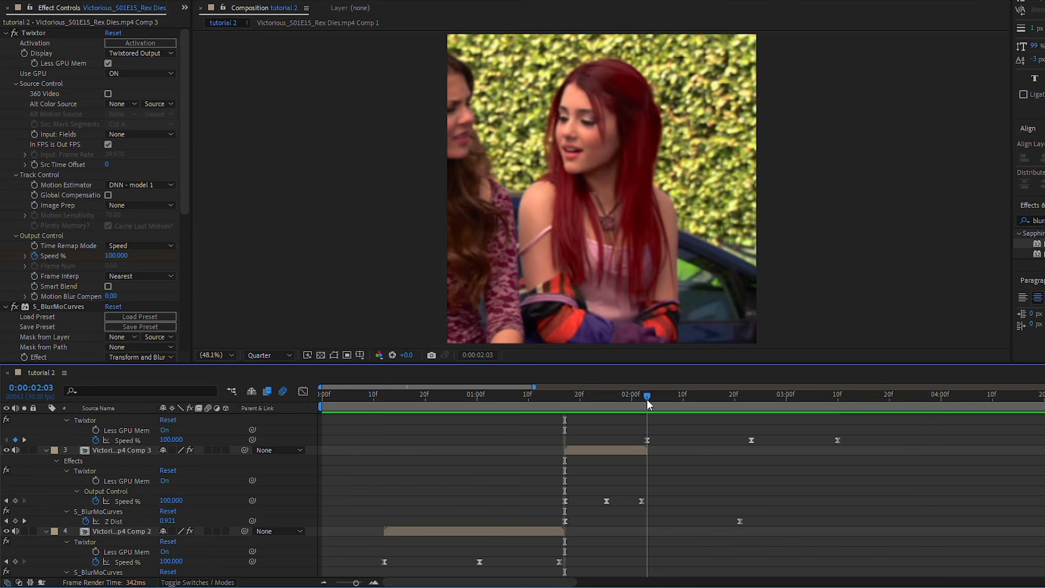
key(Page_Up)
drag(740, 521, 641, 521)
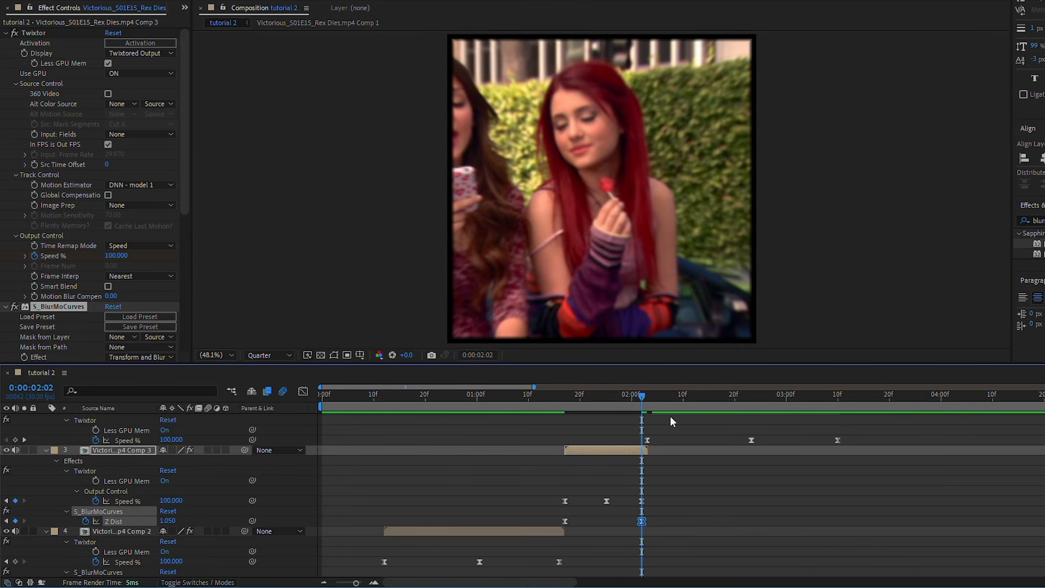
scroll(149, 226, down, 8)
click(115, 156)
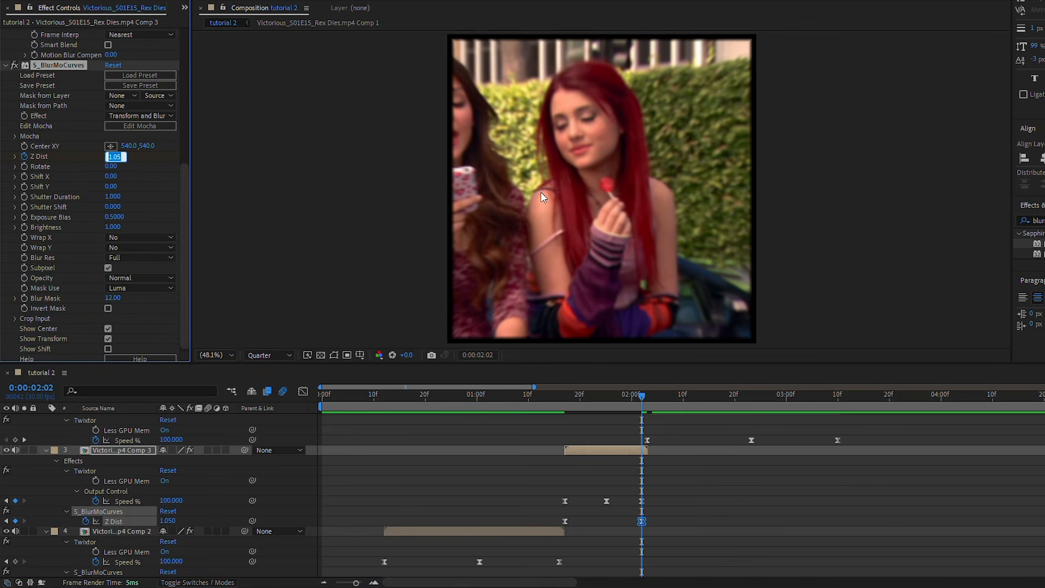
text(1)
key(Return)
Shape the third clip's Z Dist curve to rise steeply at first and flatten towards the last keyframe, and preview from 0:00:00:05.
click(564, 395)
drag(666, 524, 552, 514)
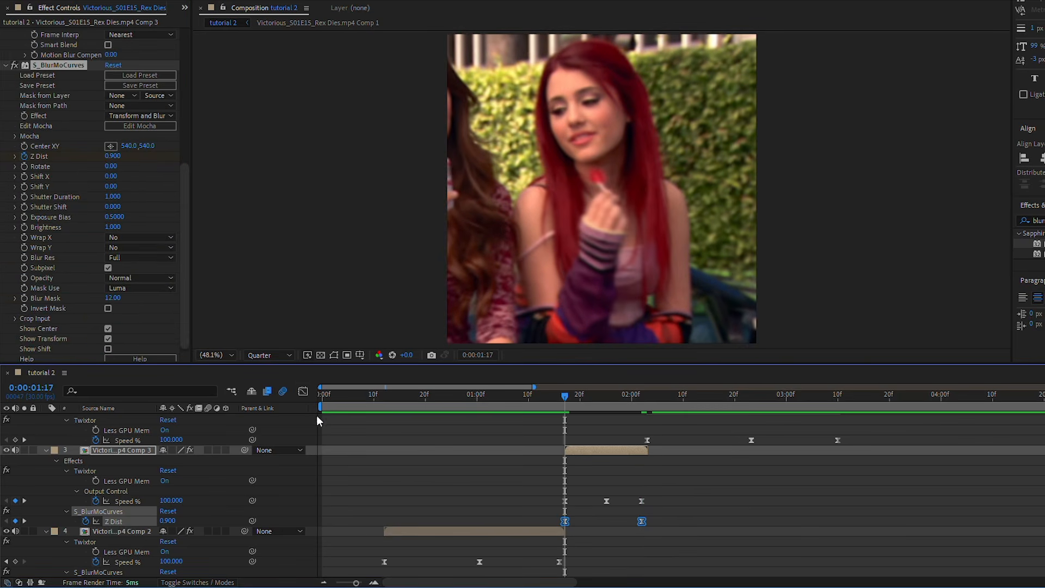
click(303, 391)
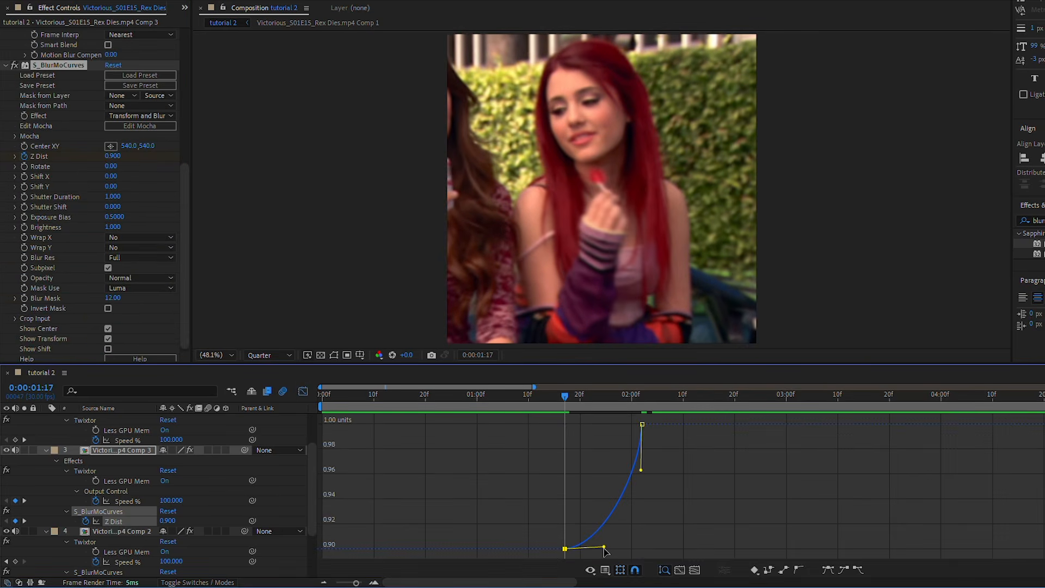
drag(604, 548, 565, 477)
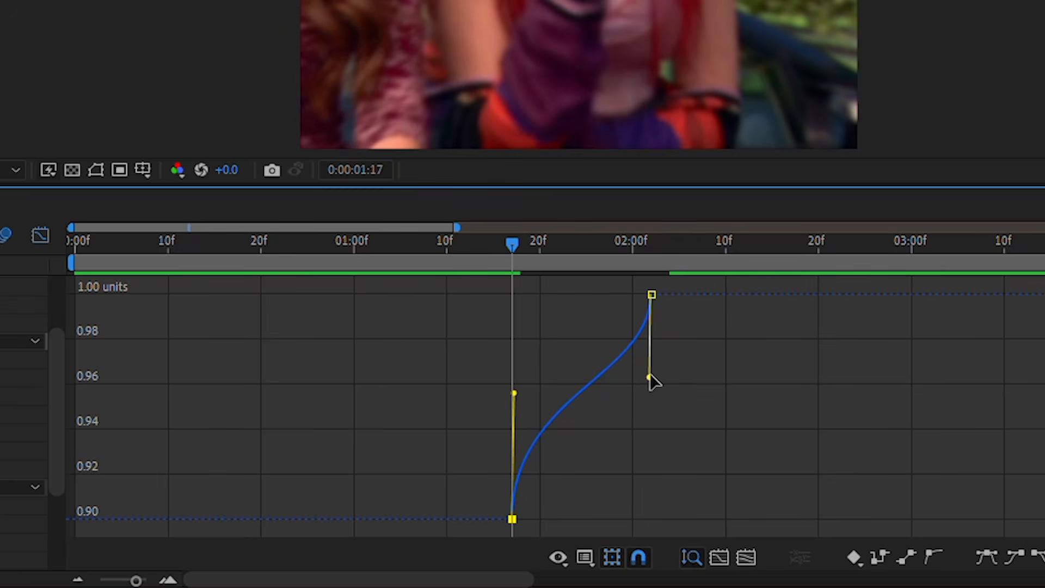
drag(650, 376, 549, 298)
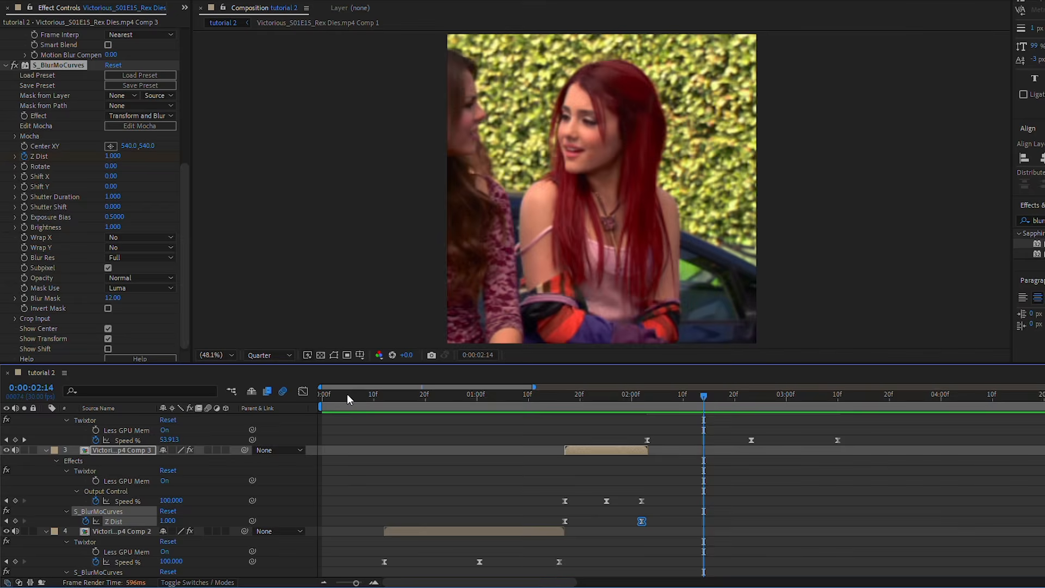
click(348, 396)
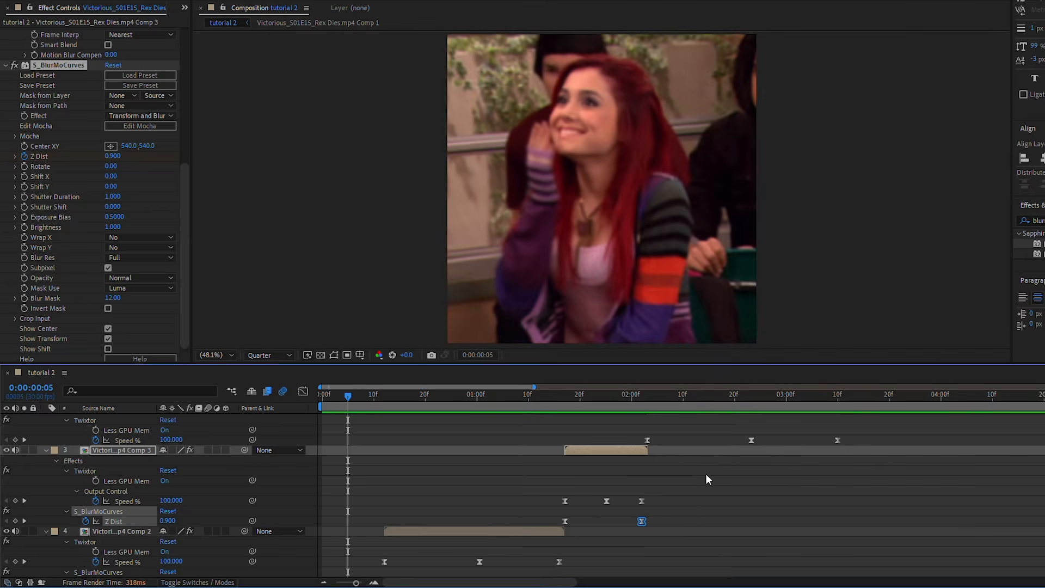
key(space)
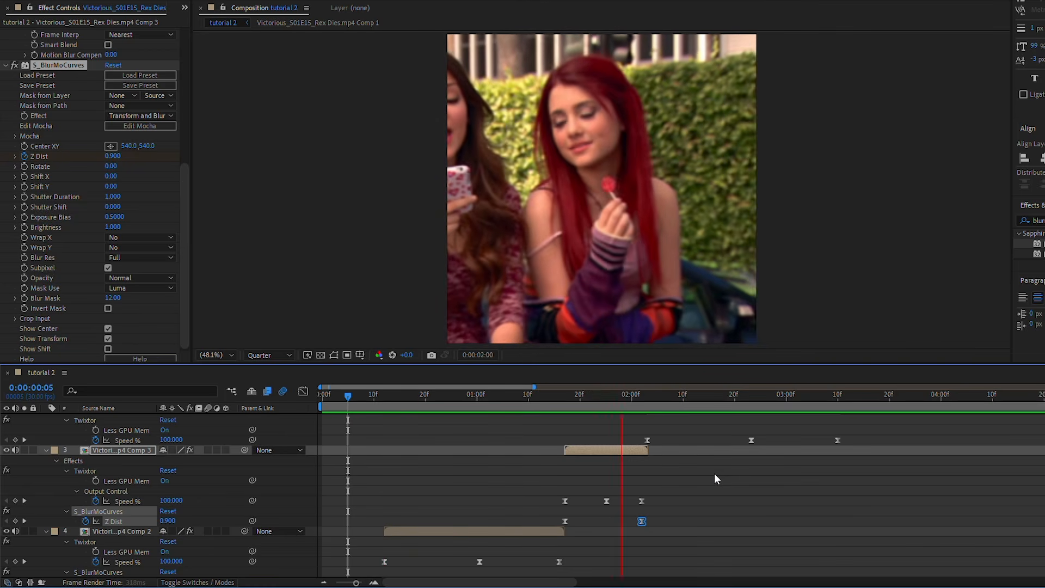
Try the Half preview resolution, return it to Quarter, and preview the clips at that resolution.
key(space)
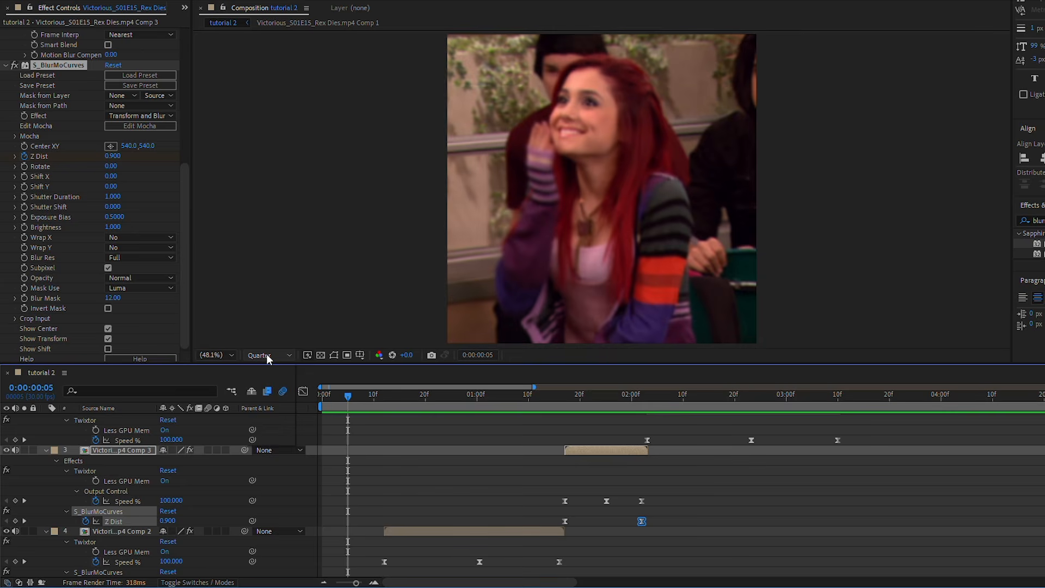
click(267, 355)
click(274, 402)
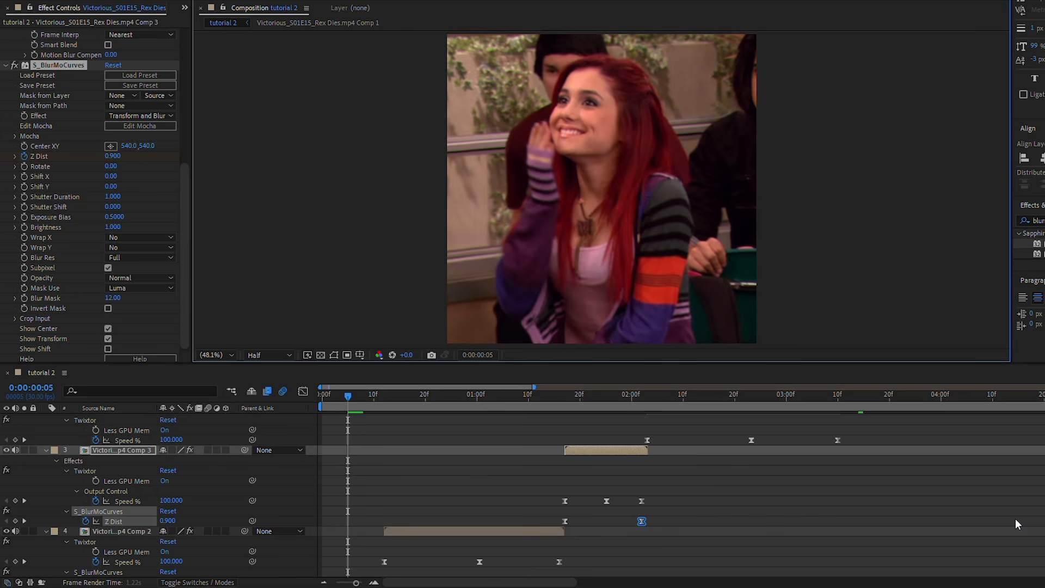
click(256, 355)
click(268, 422)
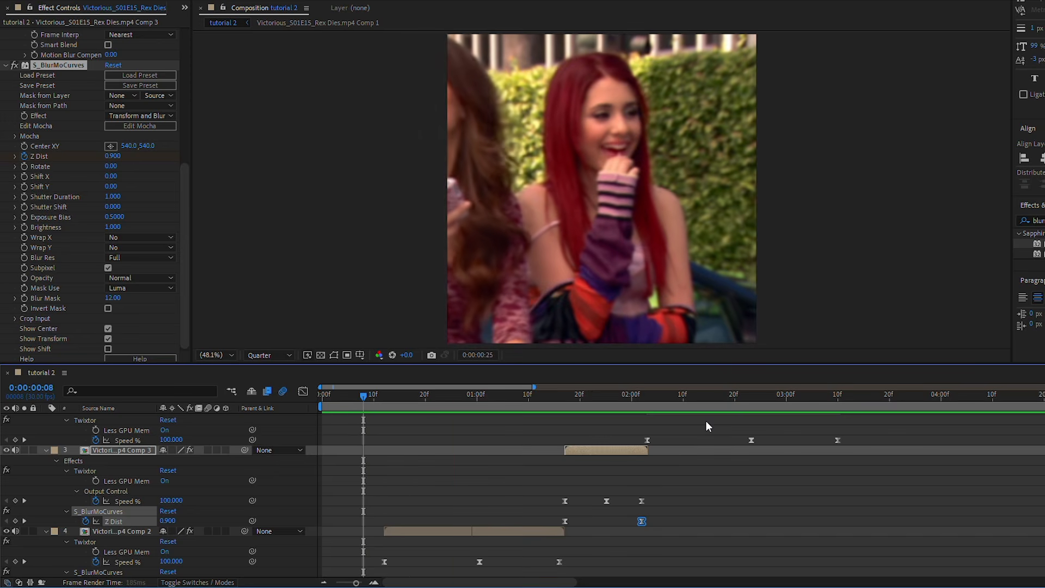
key(space)
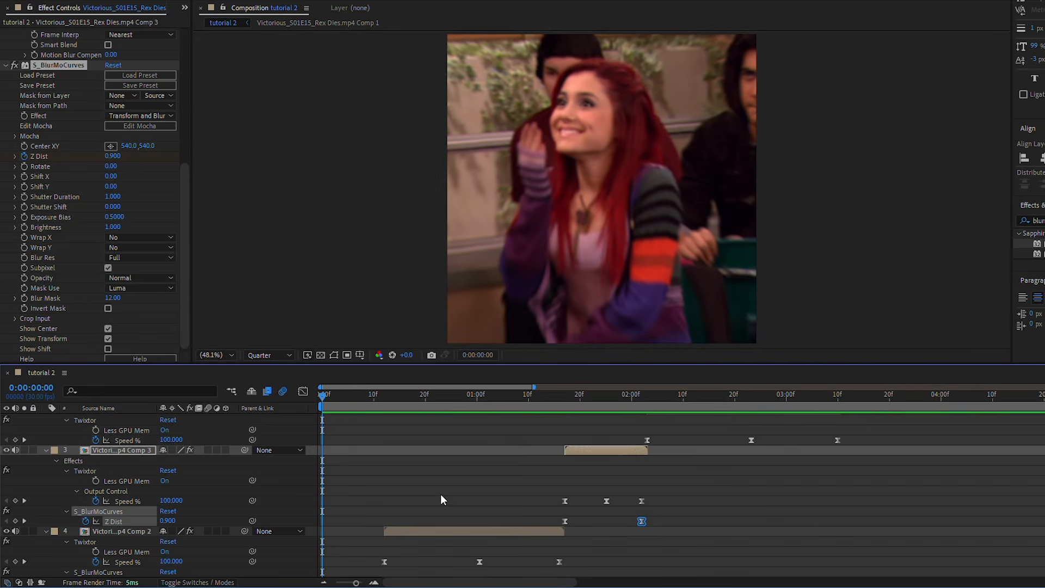
Collapse the properties of all five clip layers and preview the edit from 0:00:00:00.
scroll(440, 494, down, 3)
key(u)
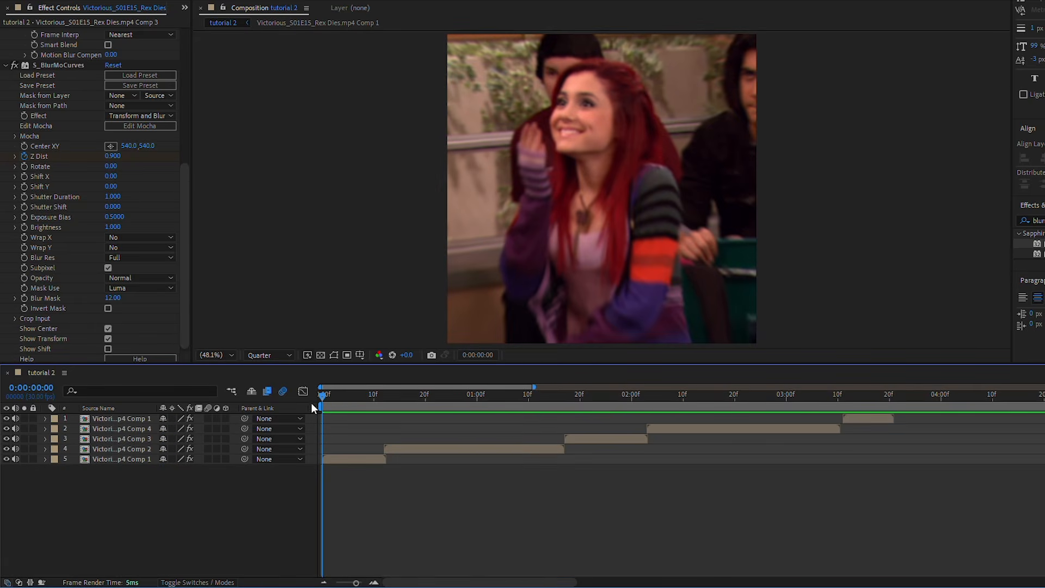
key(space)
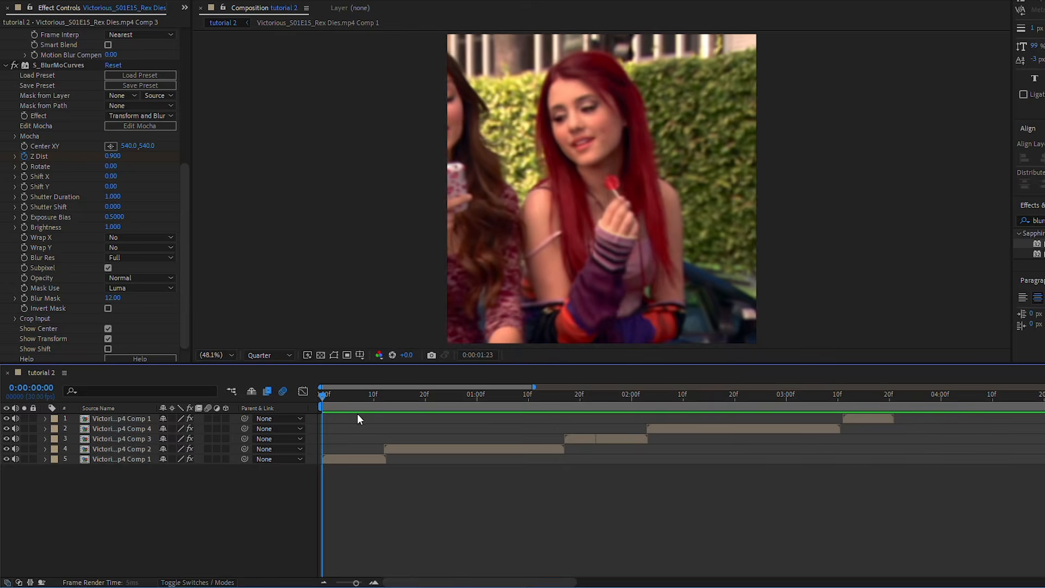
key(space)
Reveal the clips' keyframes, select both Z Dist keyframes on the third clip, and return the playhead to 0:00:00:00.
key(u)
drag(326, 393, 698, 475)
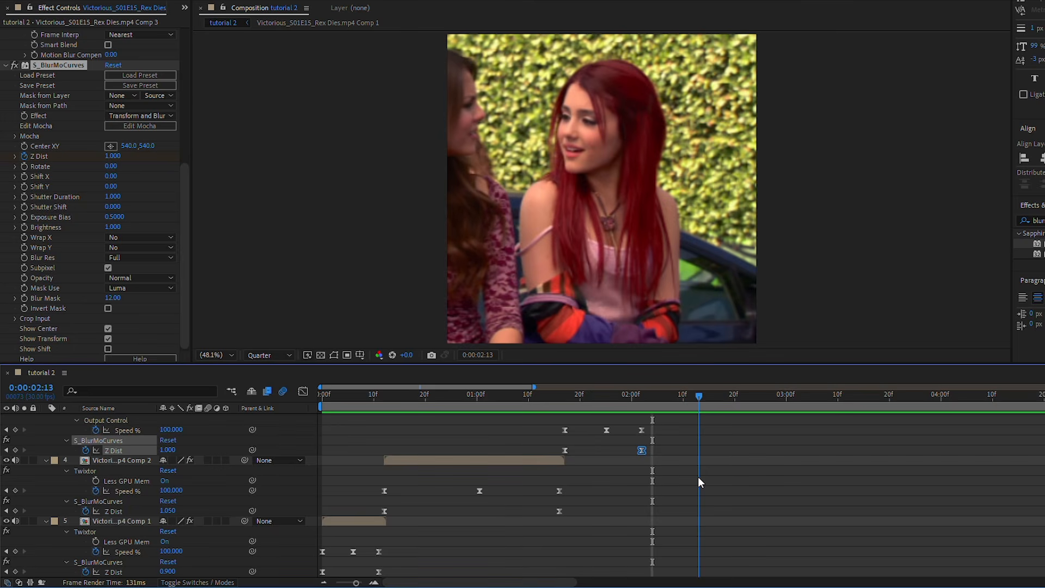
scroll(698, 476, up, 1)
click(133, 483)
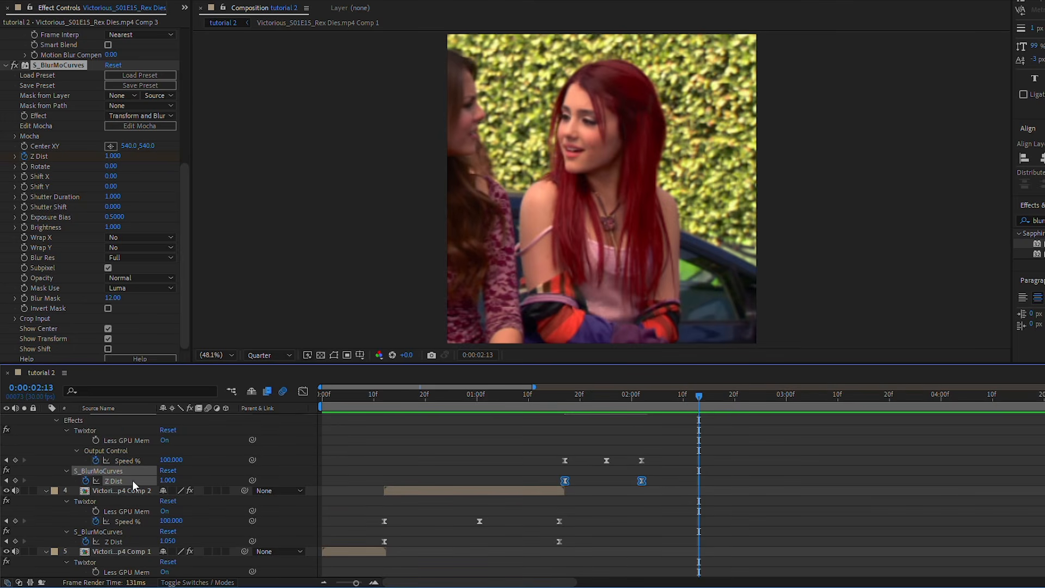
scroll(757, 495, up, 1)
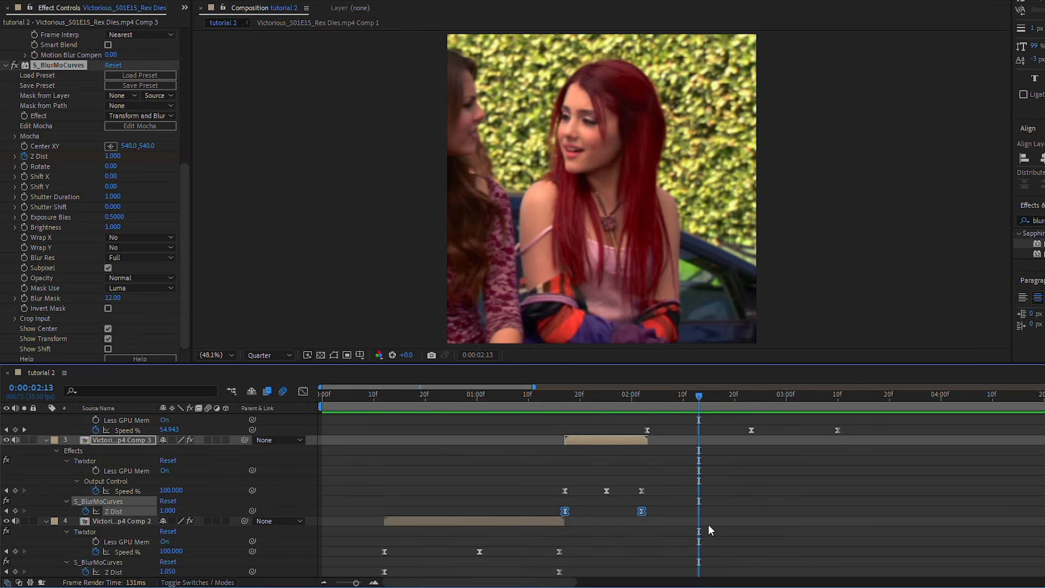
scroll(709, 525, up, 2)
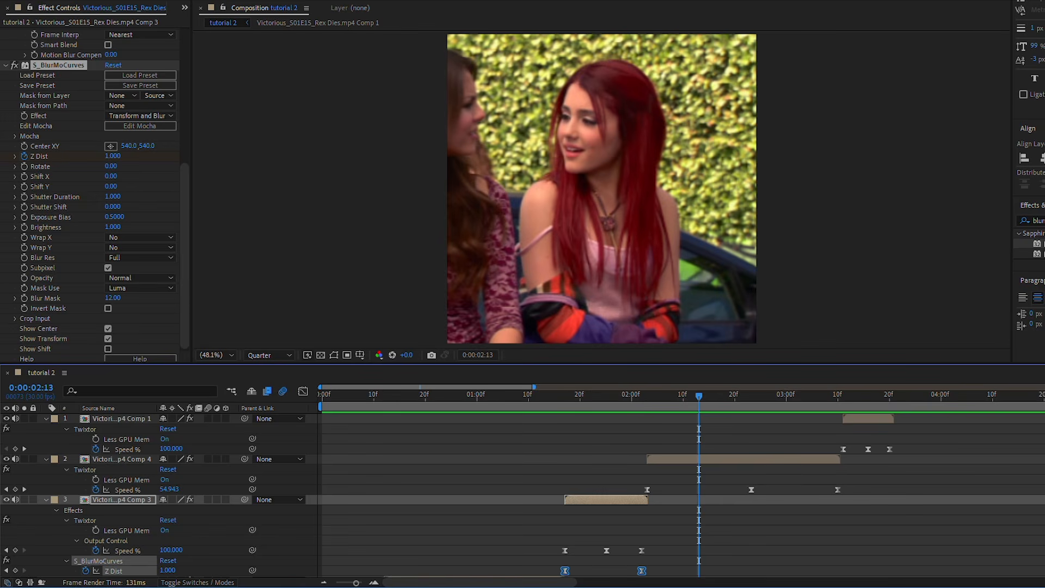
drag(550, 394, 299, 399)
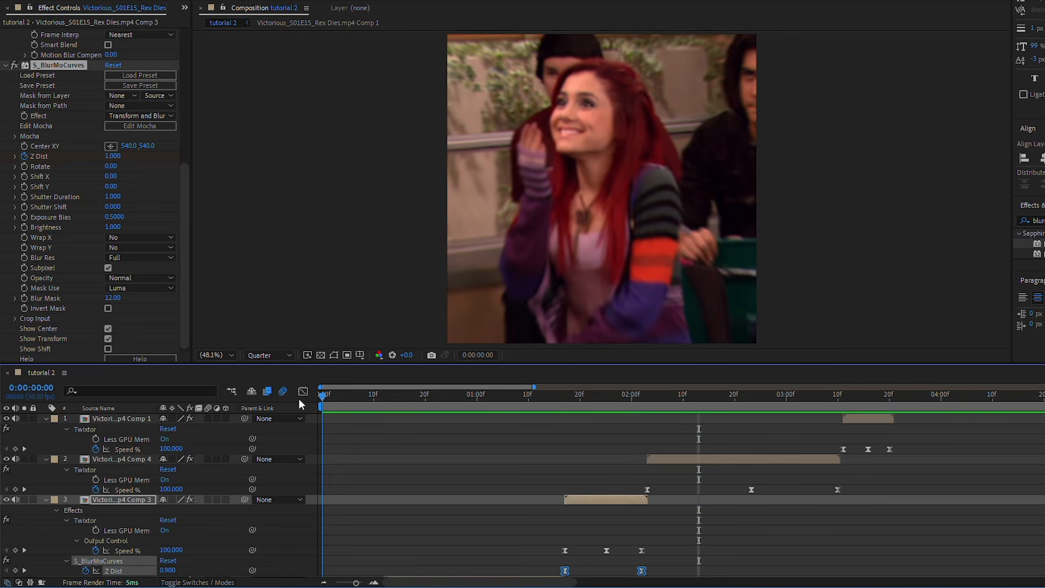